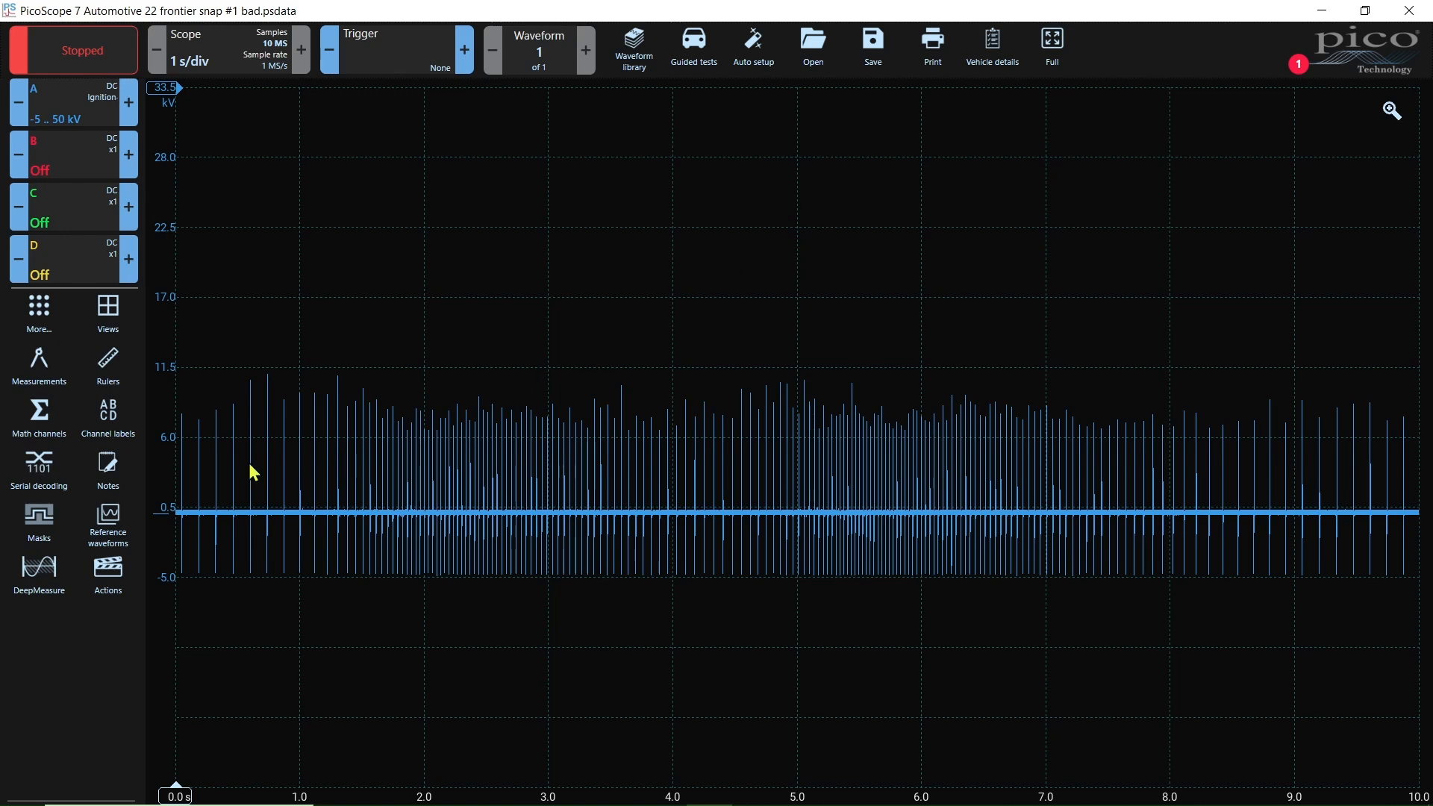
Check the Scope timebase and sampling settings, then close them to show the full 10-second capture
click(244, 53)
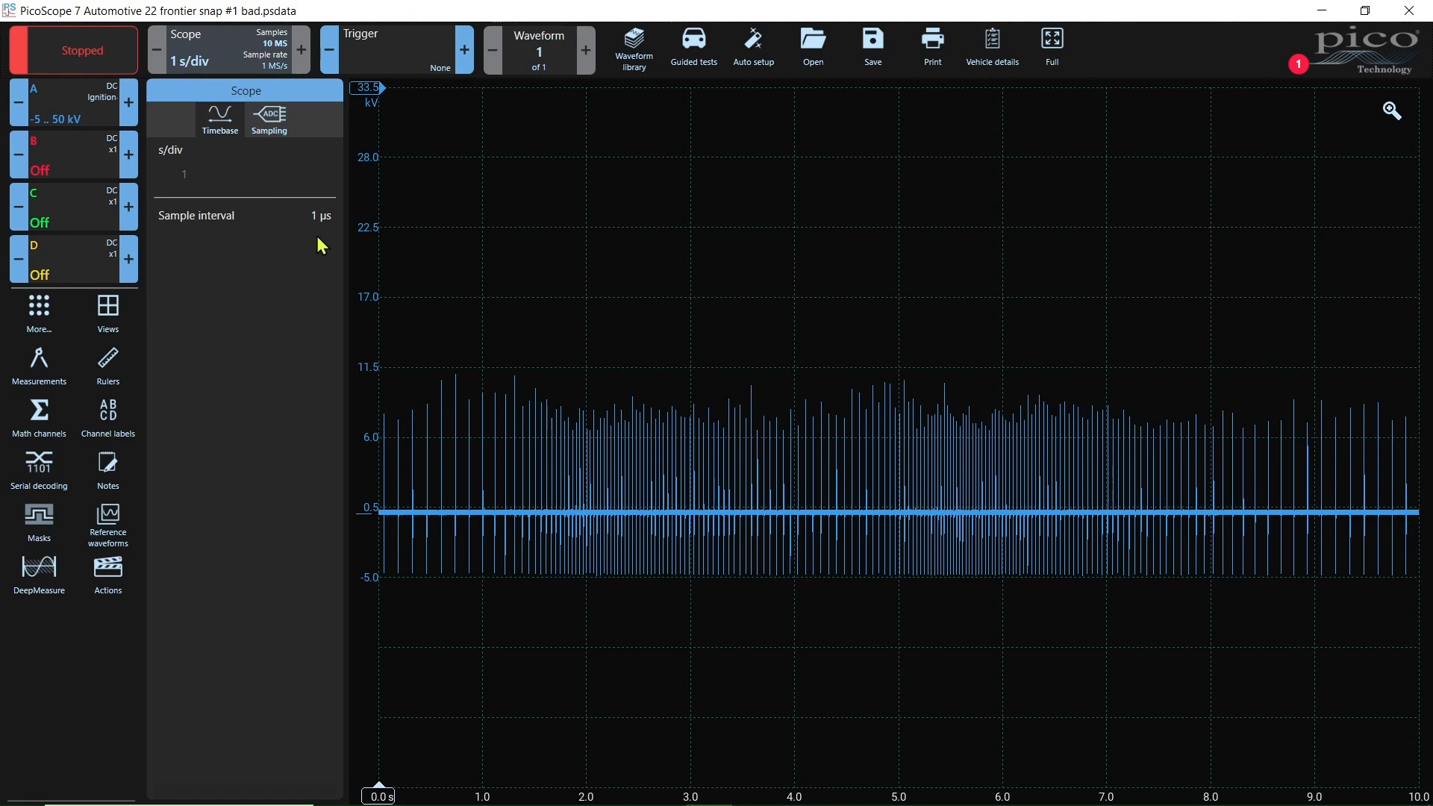
click(75, 719)
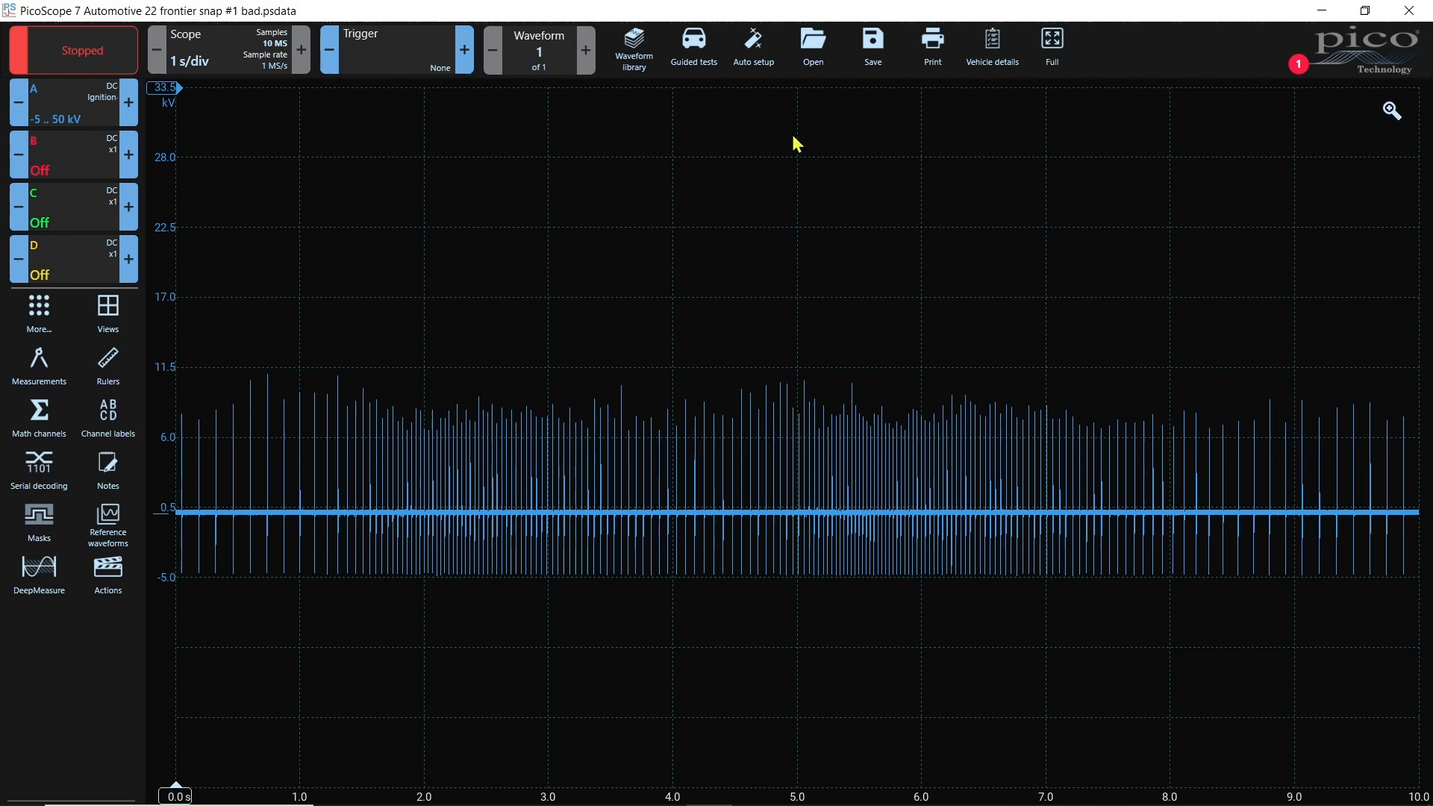
Bring up the zoom controls as a compact strip and zoom in on a few spark events
click(1393, 111)
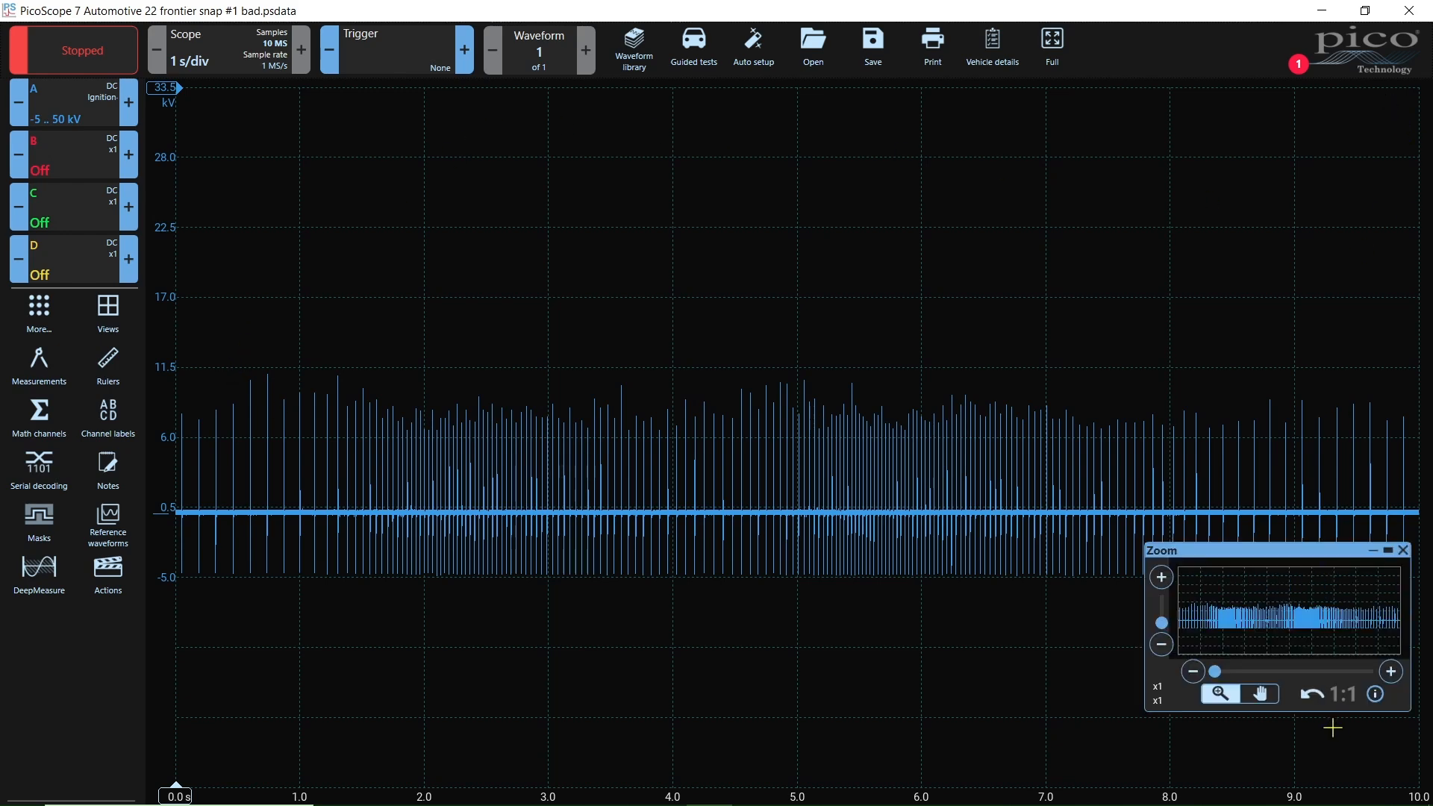
drag(1303, 551, 1058, 107)
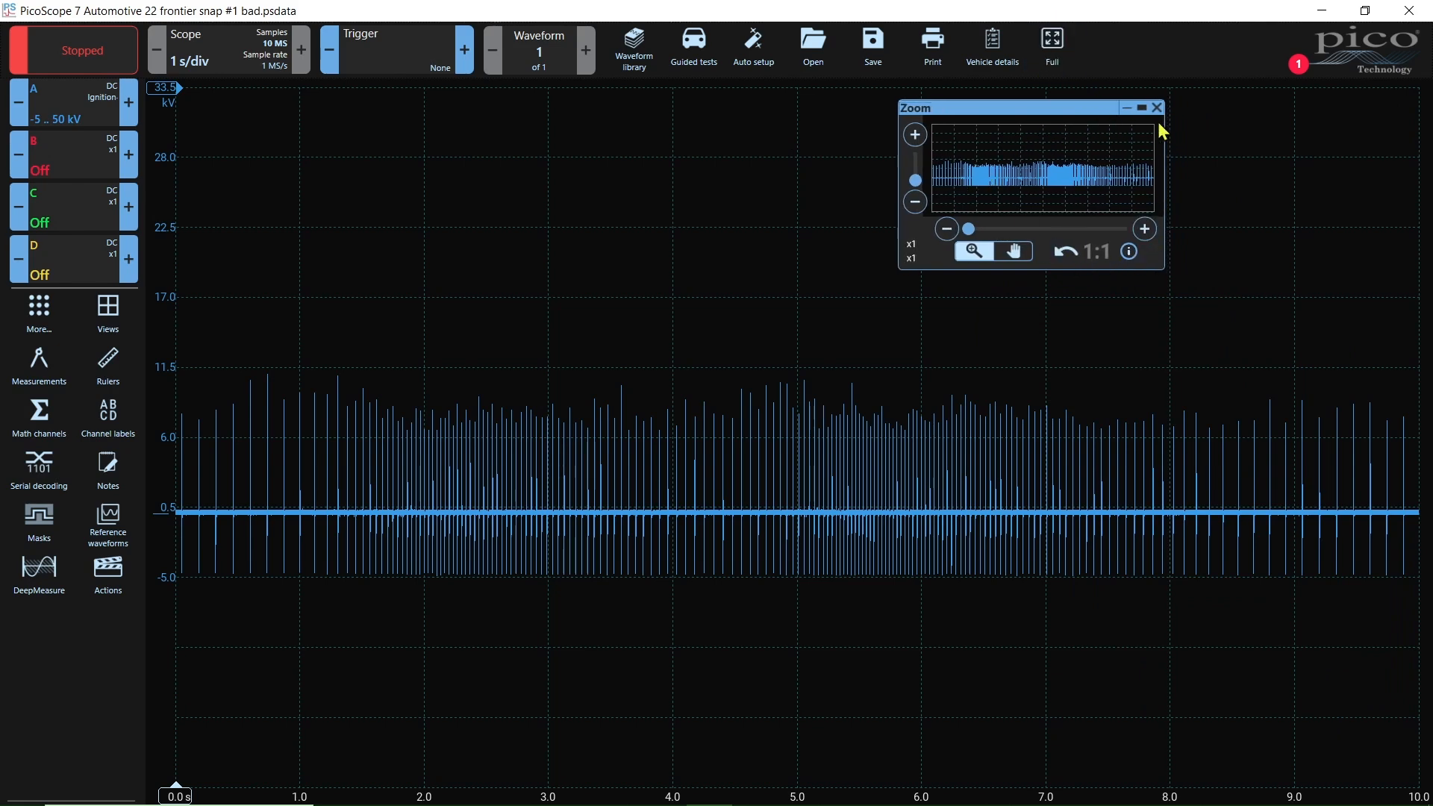
click(1141, 108)
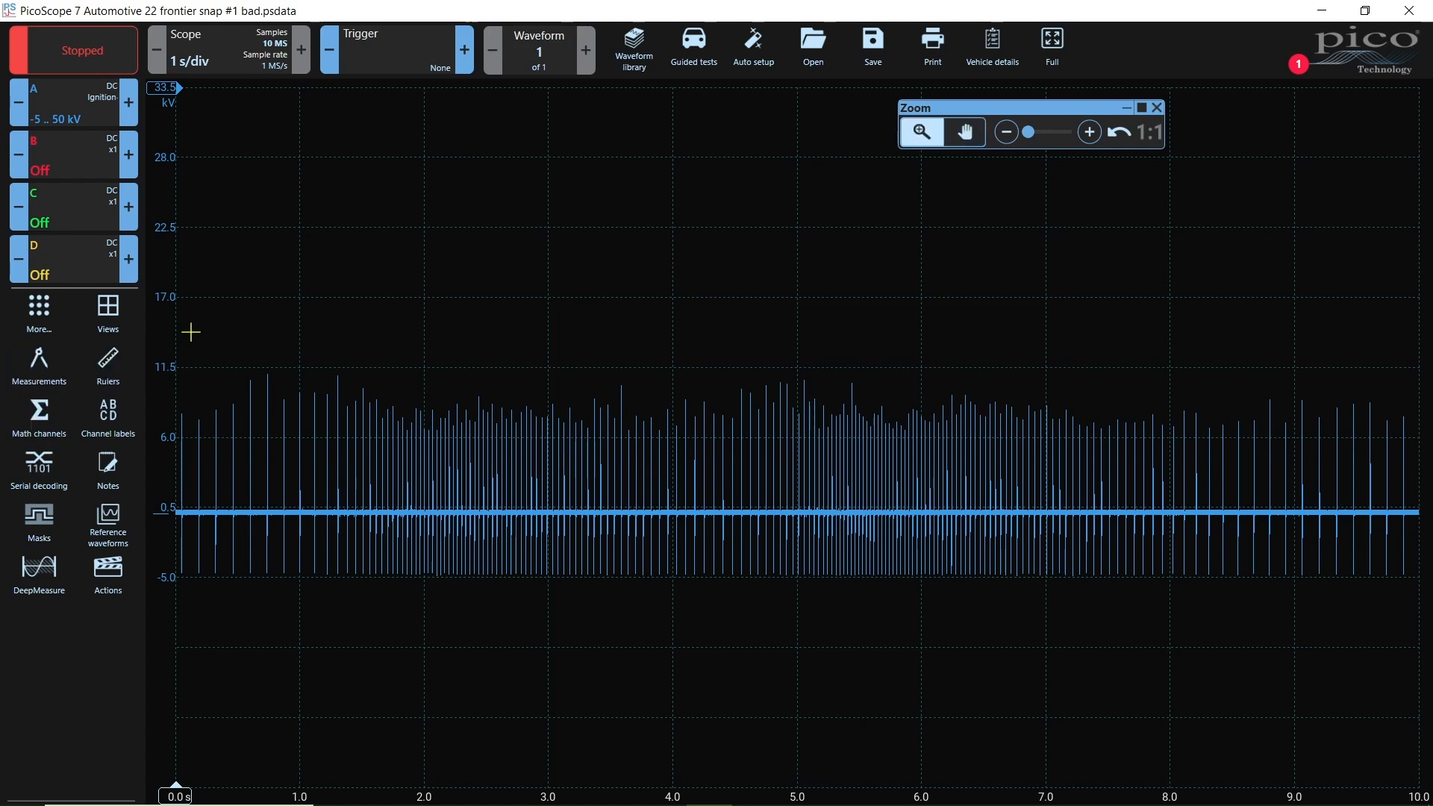
drag(191, 333, 225, 641)
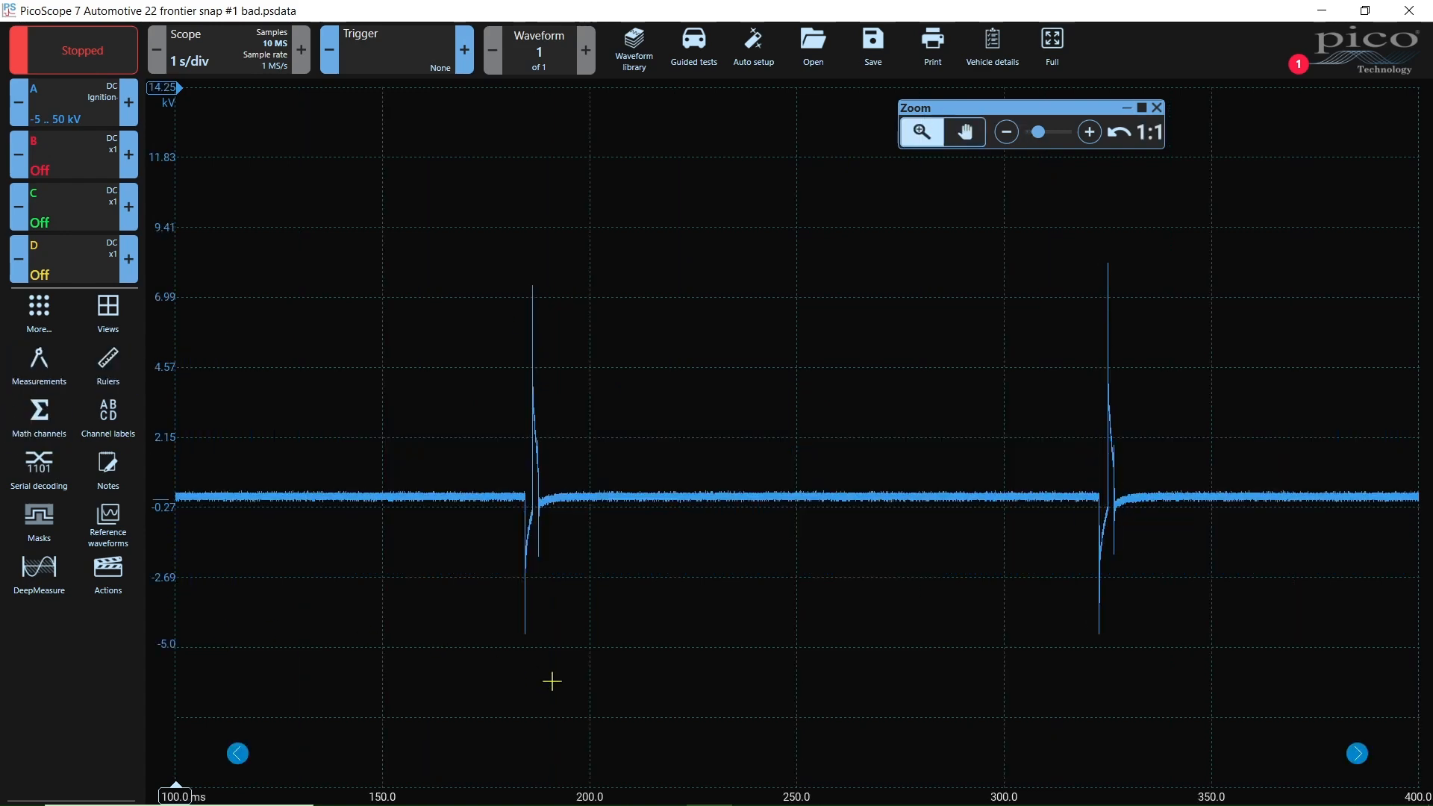
scroll(552, 682, up, 1)
scroll(553, 681, up, 1)
scroll(552, 683, up, 1)
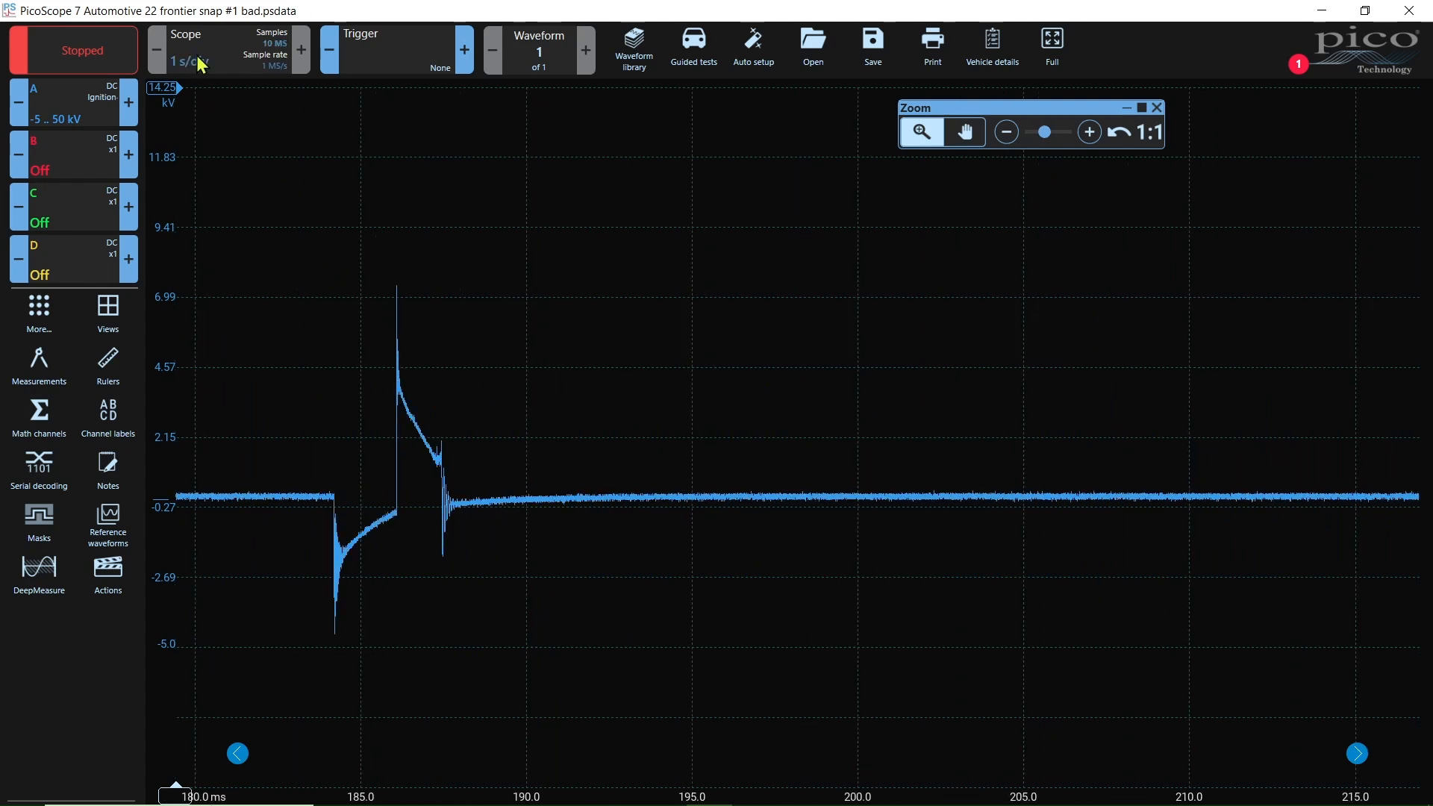
Place a horizontal voltage ruler at 3.853 kV across the spark firing line
key(h)
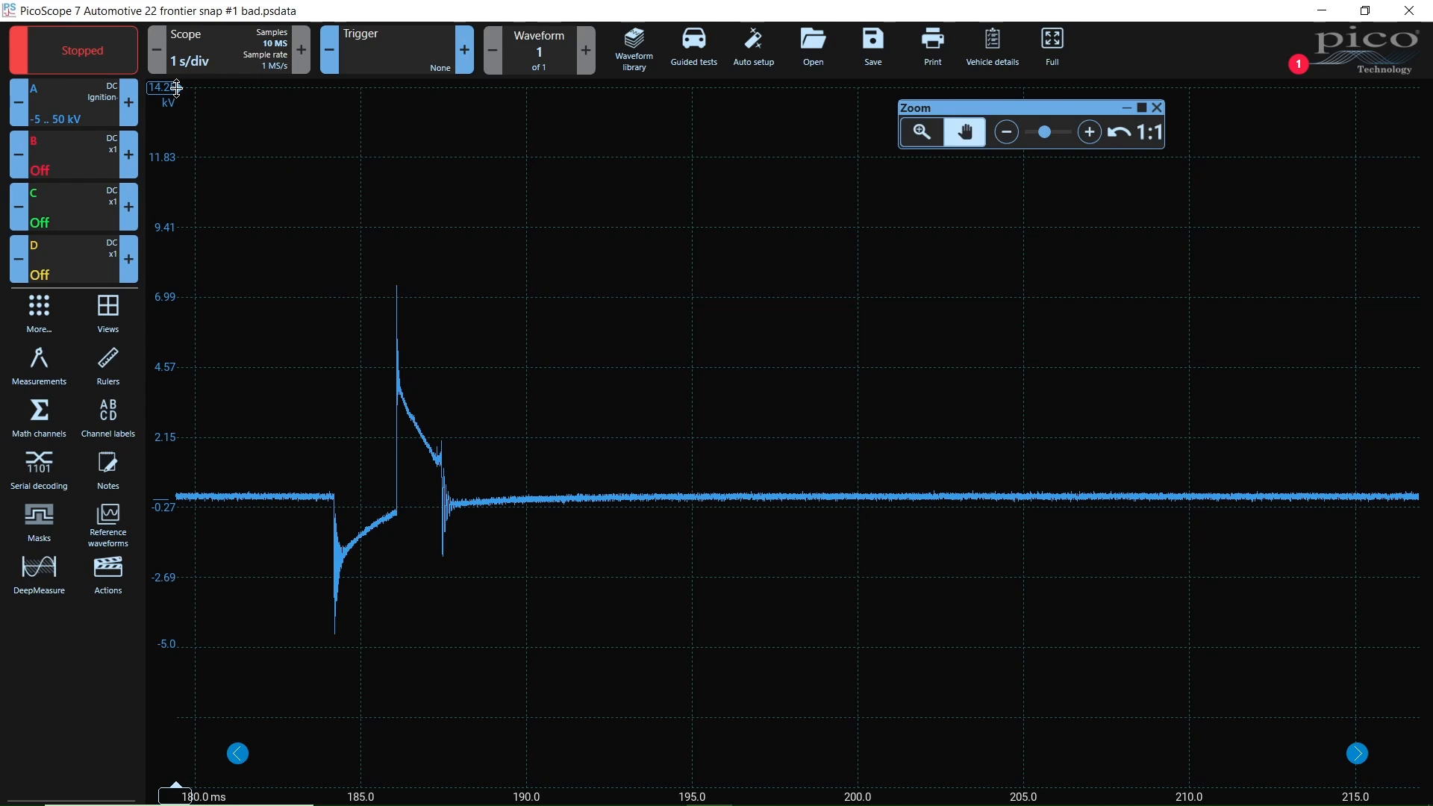
drag(176, 88, 185, 389)
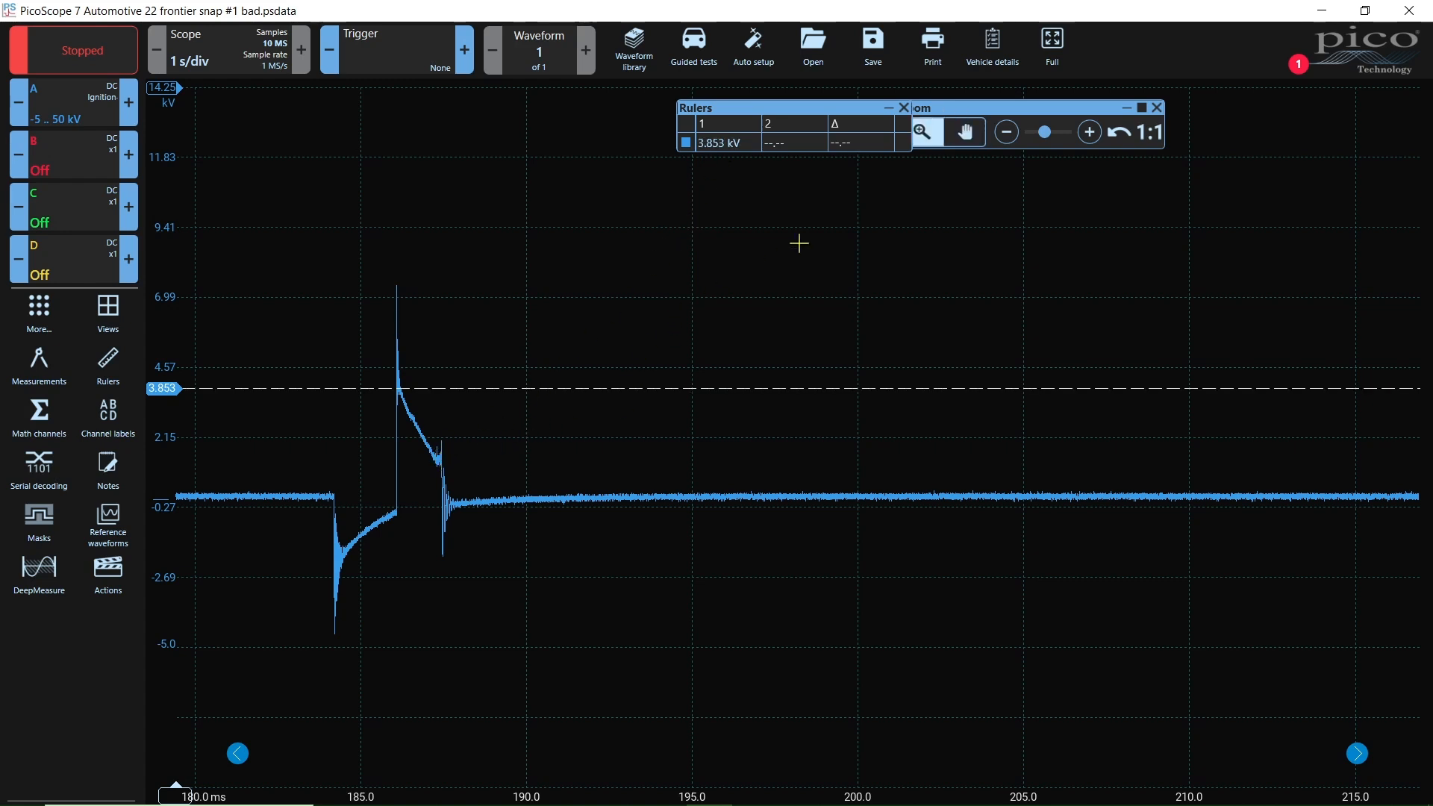
Move the zoom controls clear of the Rulers readout
click(970, 133)
click(922, 132)
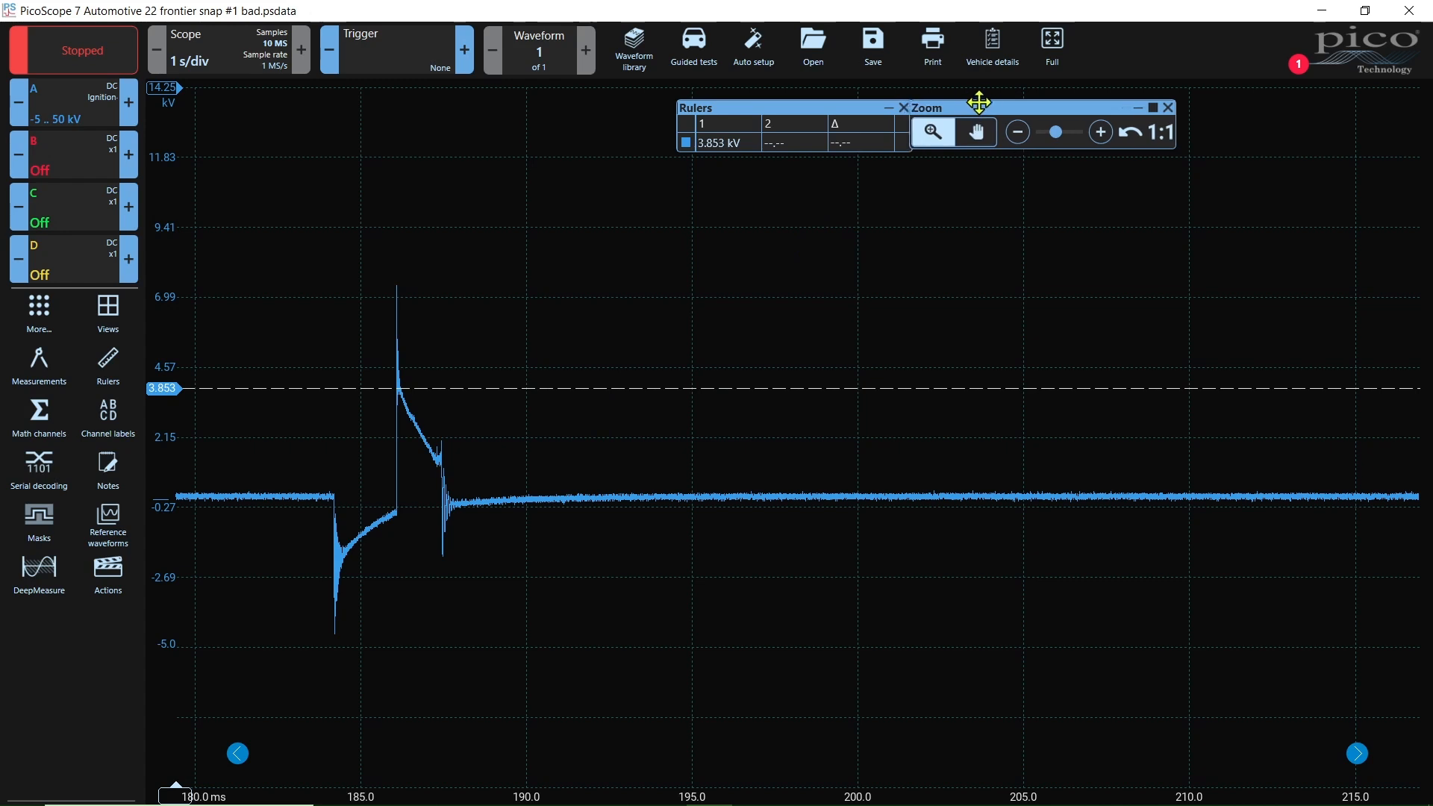
drag(930, 108, 972, 107)
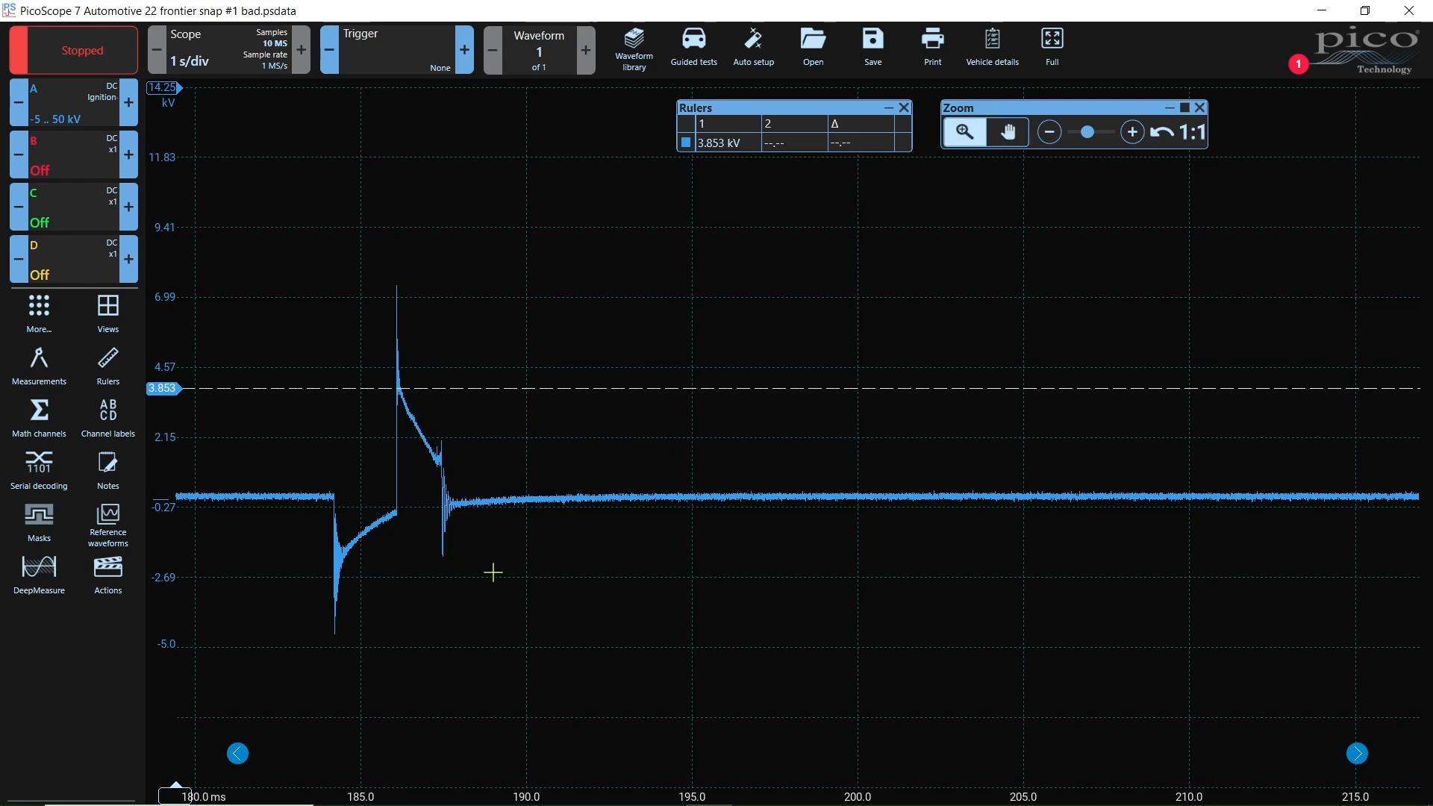
scroll(493, 573, up, 1)
scroll(493, 572, up, 1)
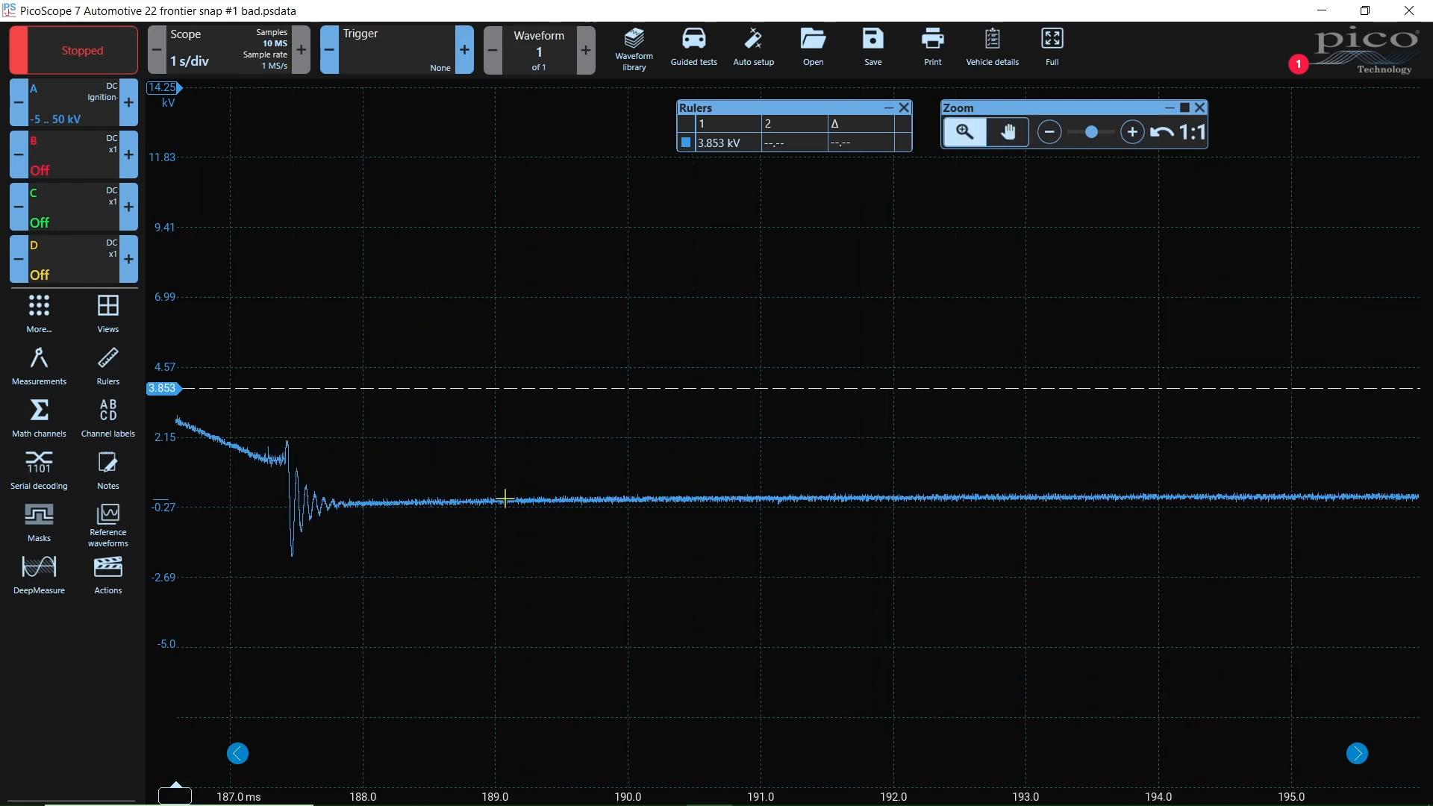
Pan through the spark events up to 400–900 ms, then reset to the whole 10-second capture
click(1008, 132)
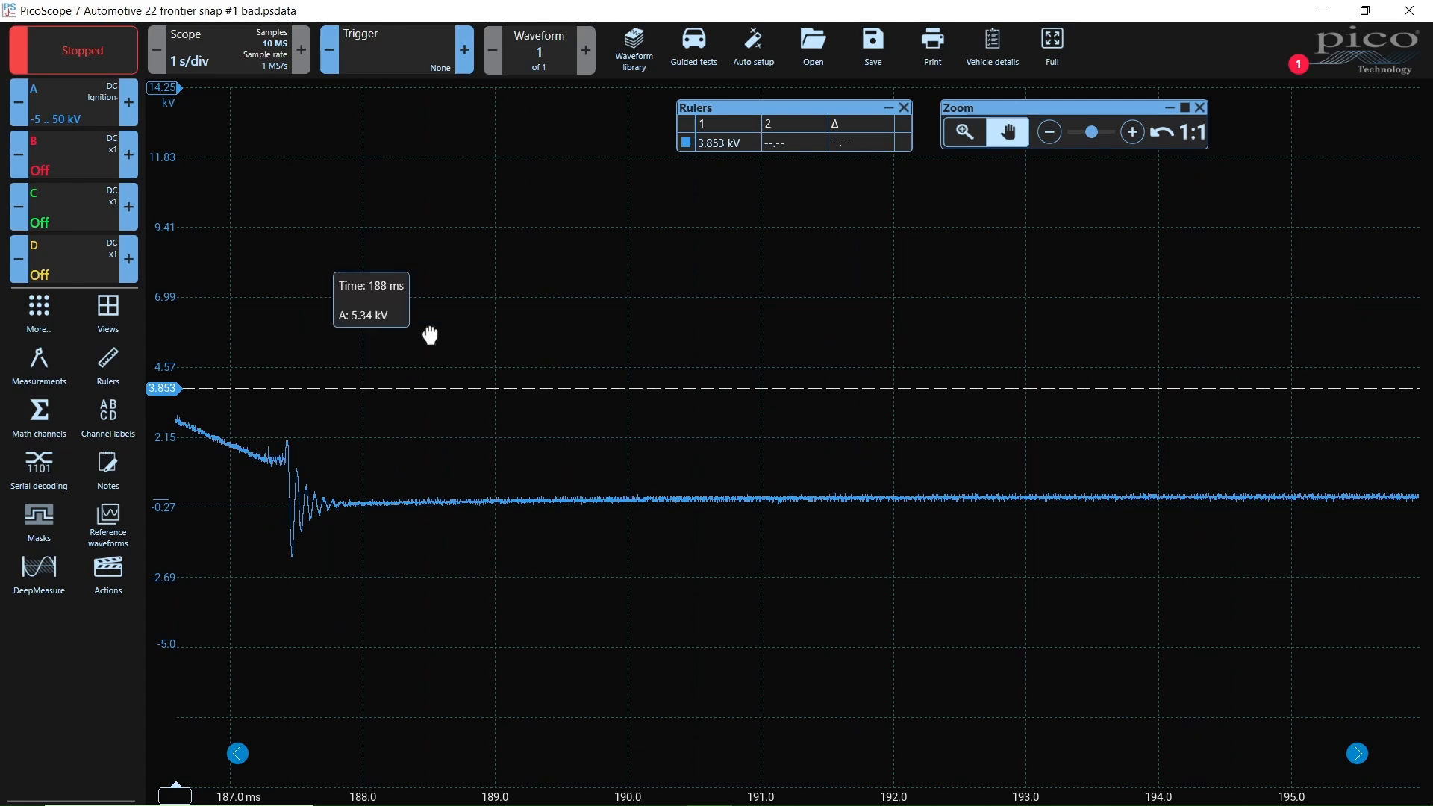
drag(430, 331, 795, 333)
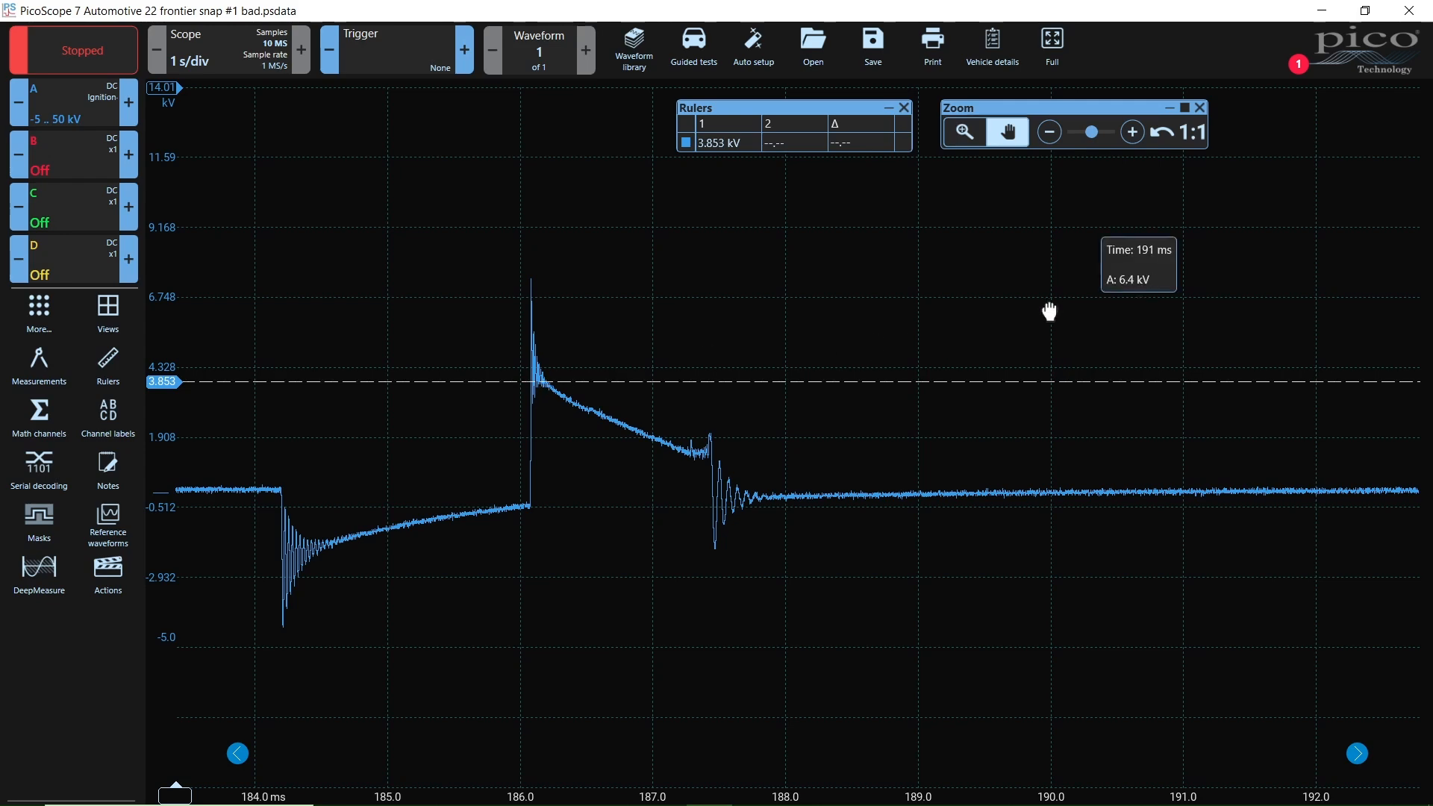
scroll(1045, 312, down, 1)
scroll(959, 312, down, 1)
scroll(959, 313, down, 1)
scroll(959, 313, down, 1)
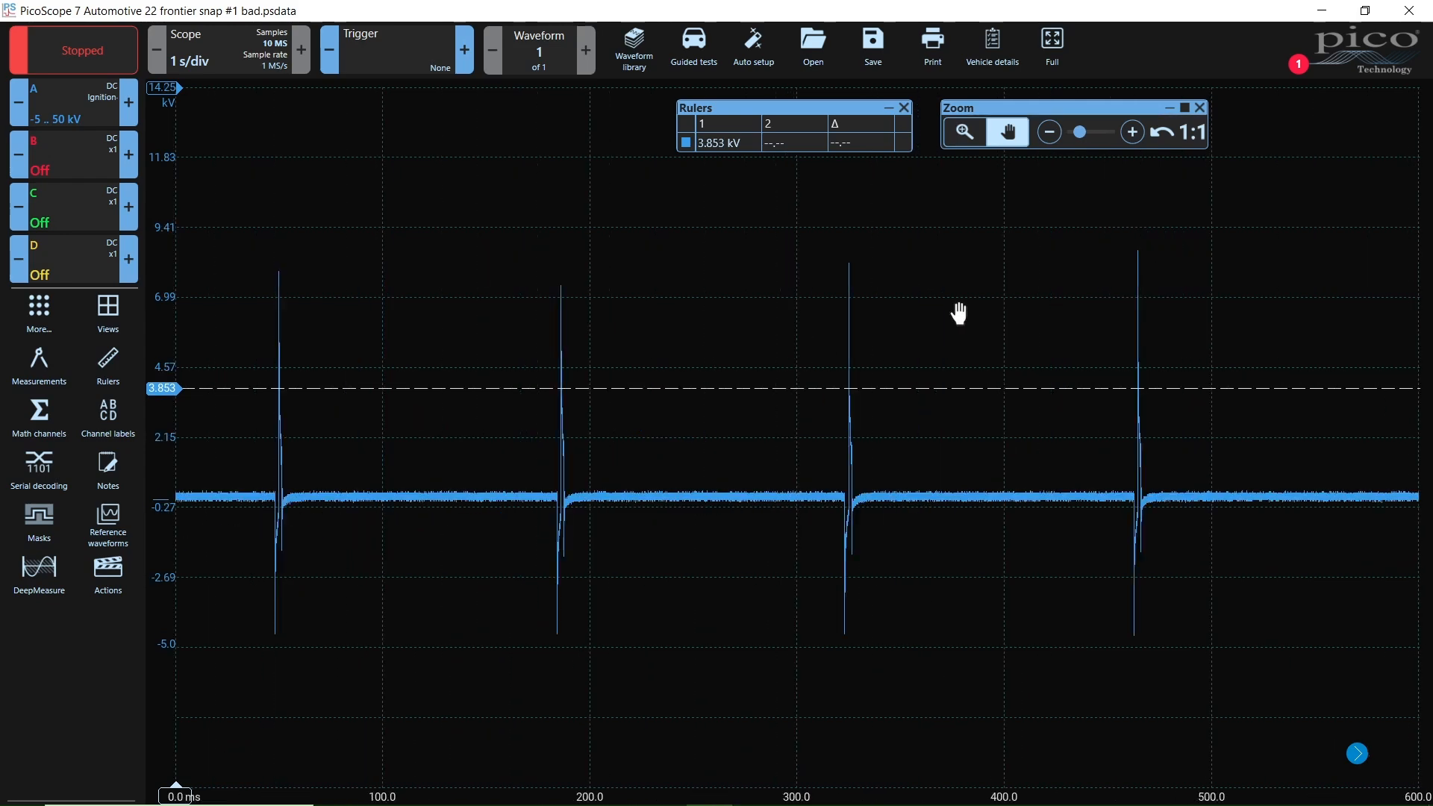
drag(1008, 295, 560, 294)
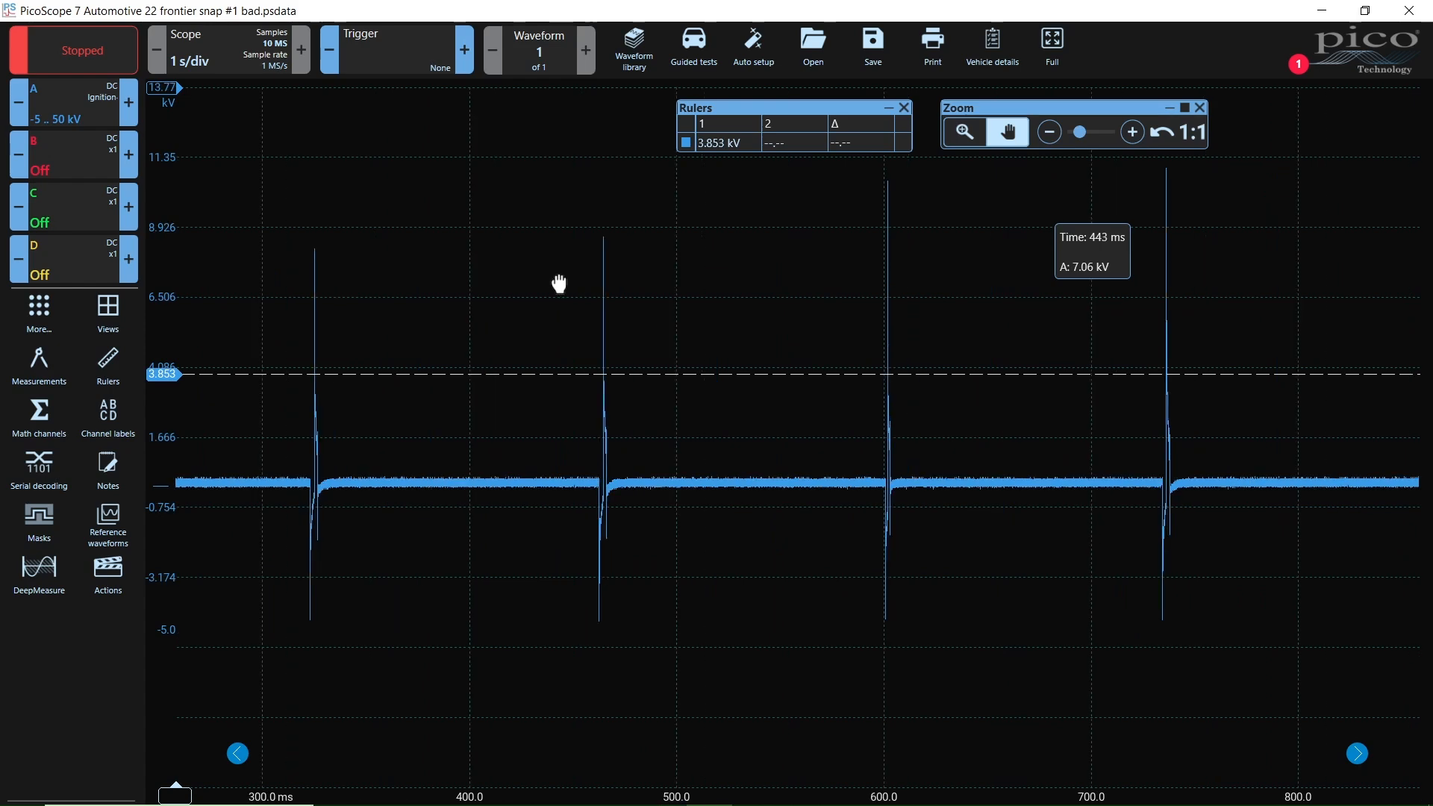
drag(742, 347, 504, 371)
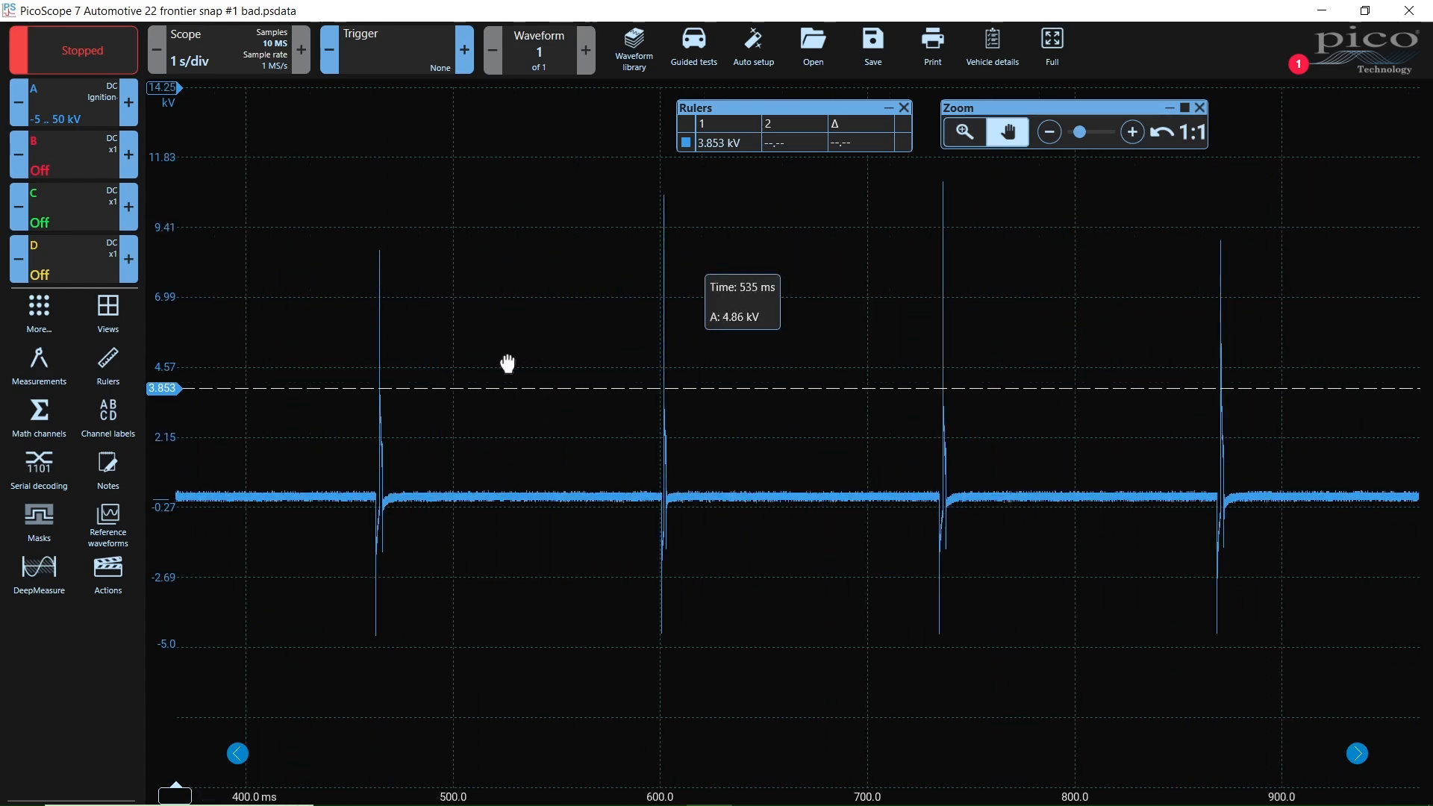
scroll(634, 549, up, 3)
scroll(635, 548, up, 2)
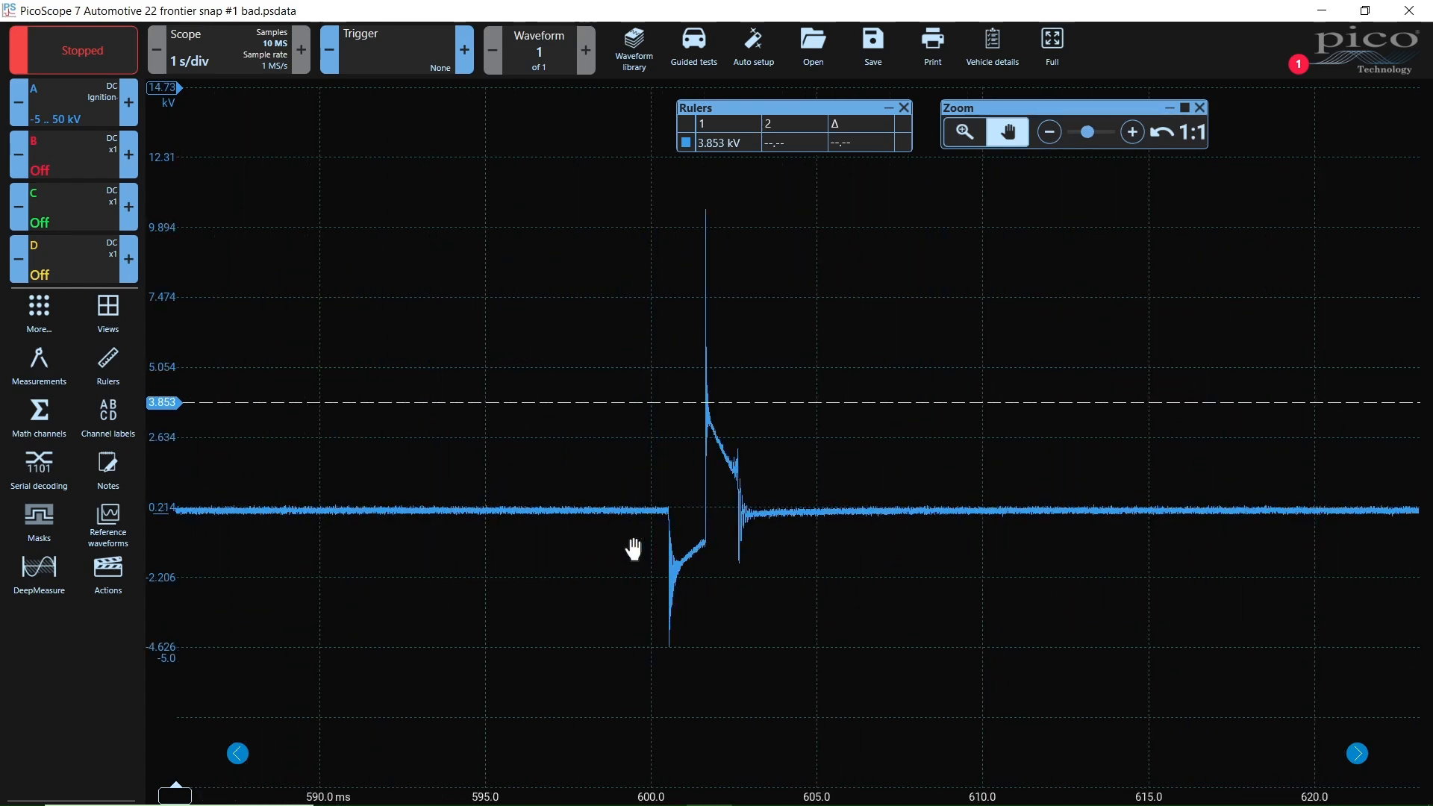
scroll(634, 550, up, 1)
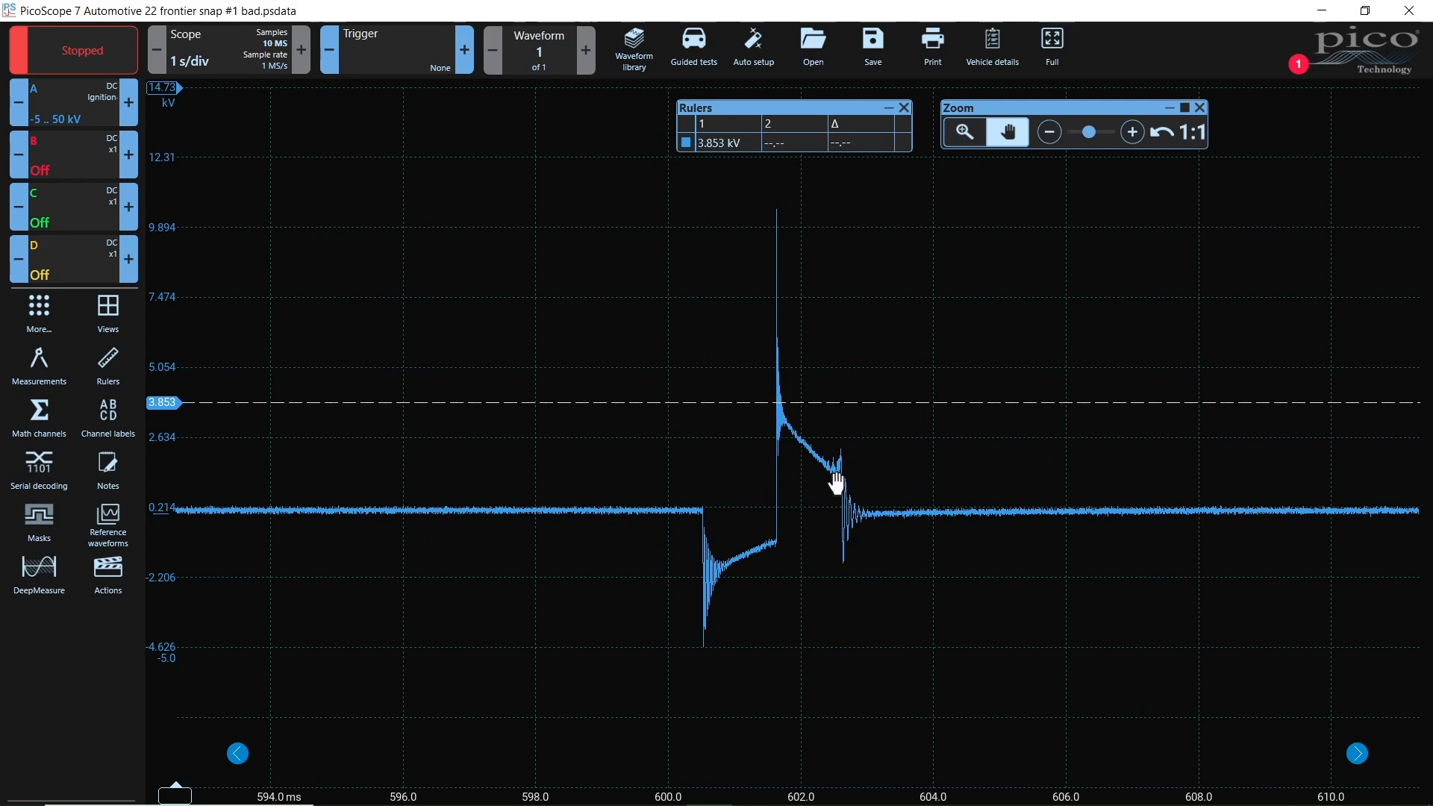
scroll(879, 549, up, 1)
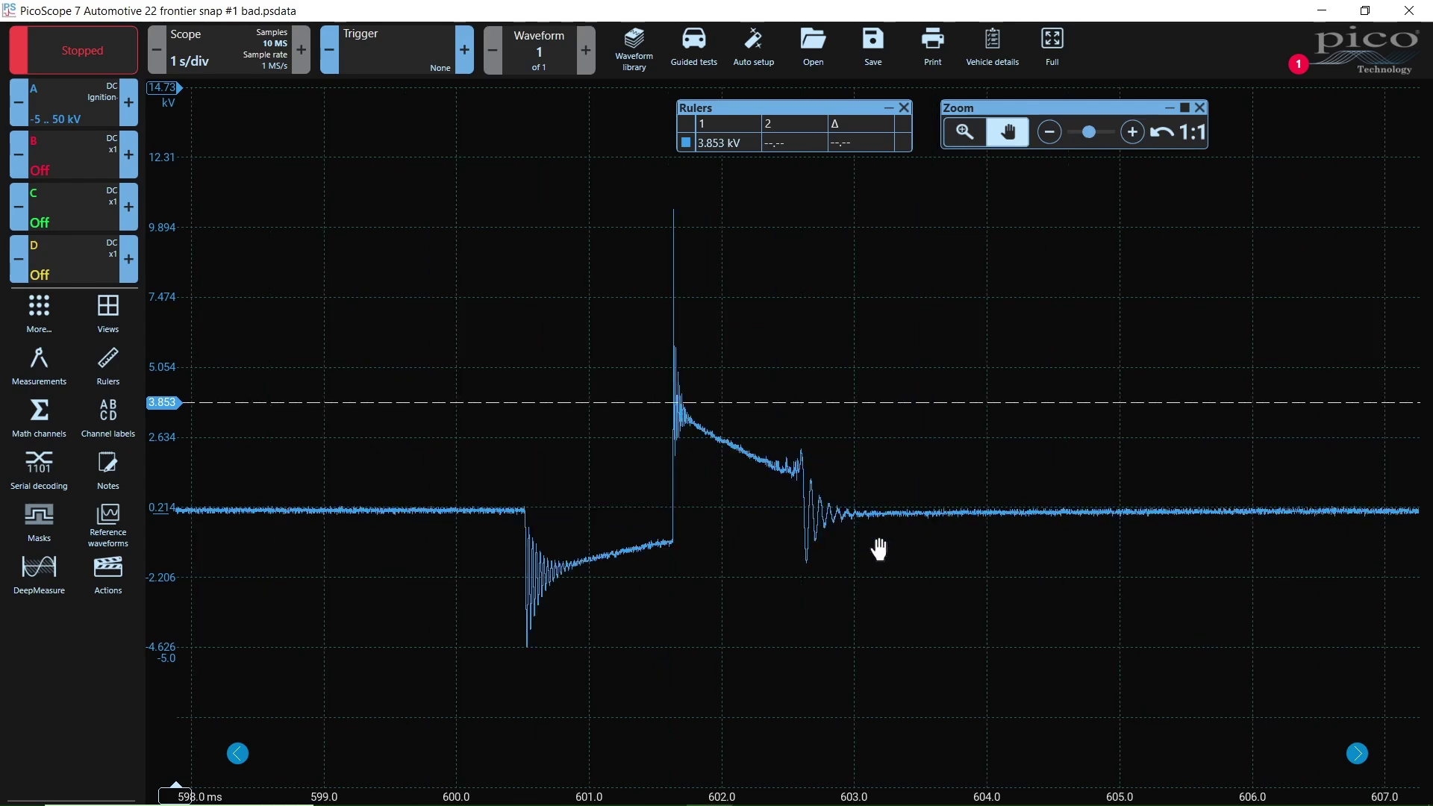
scroll(879, 548, down, 1)
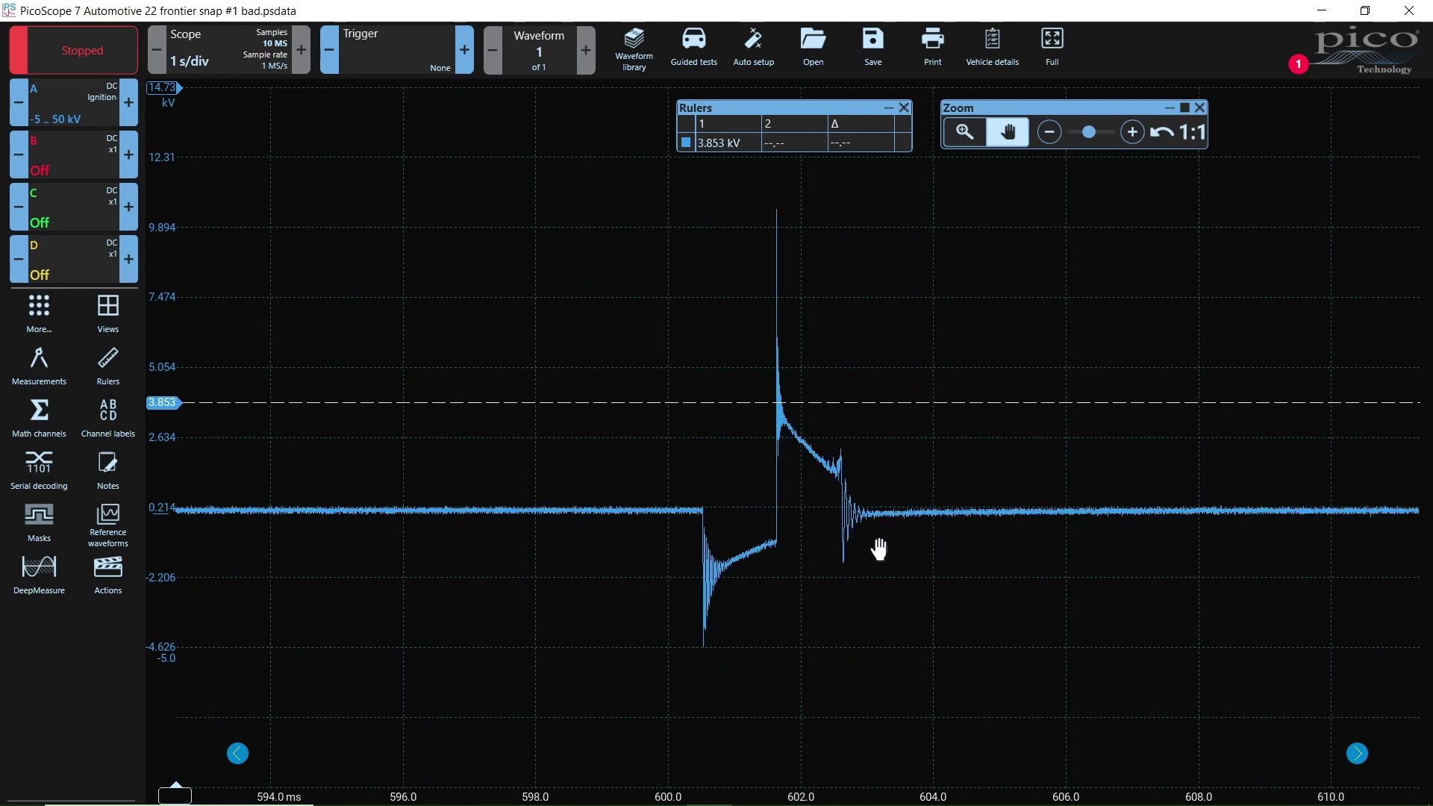
click(1194, 135)
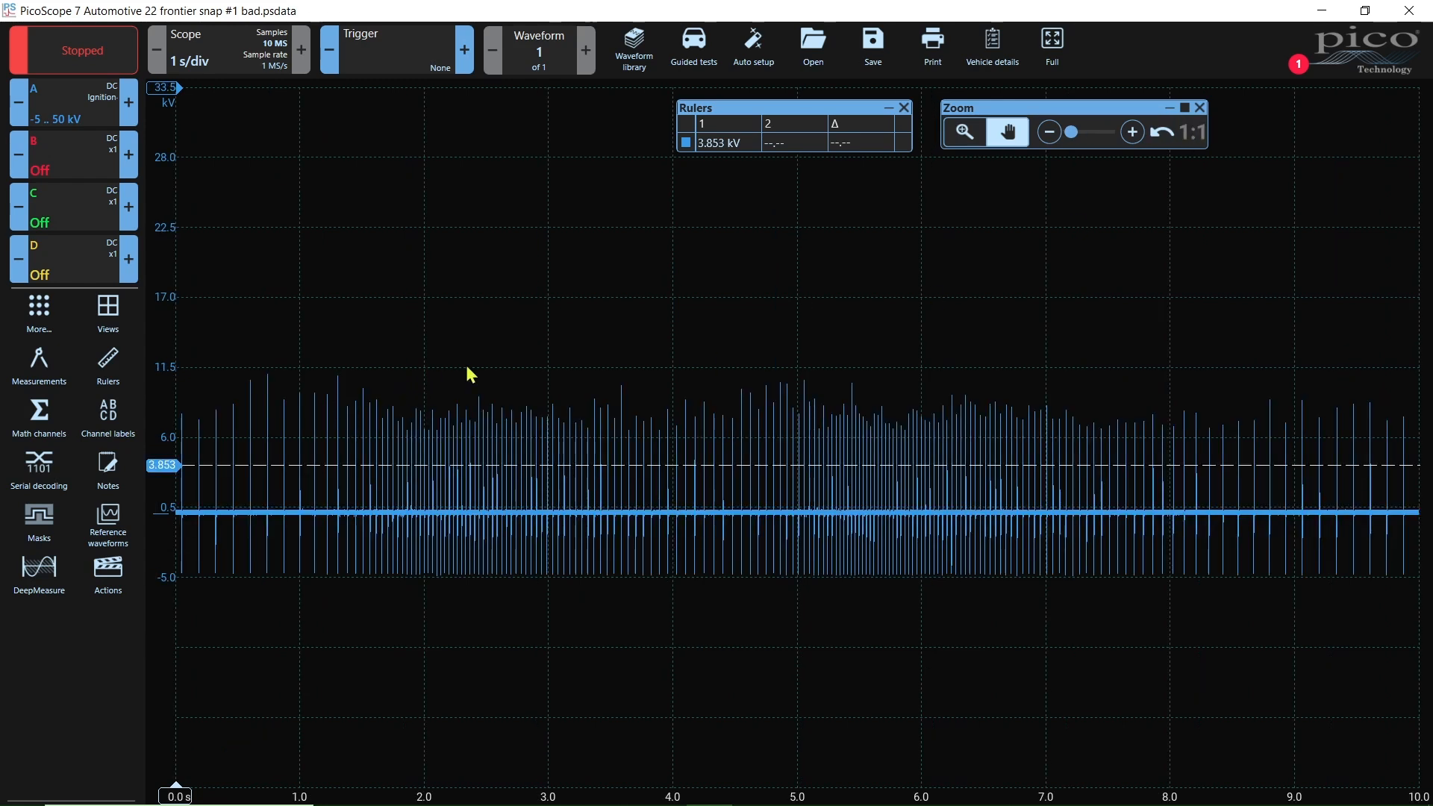
Zoom by area into a group of spark events near 440–475 ms, ready to pan
click(964, 133)
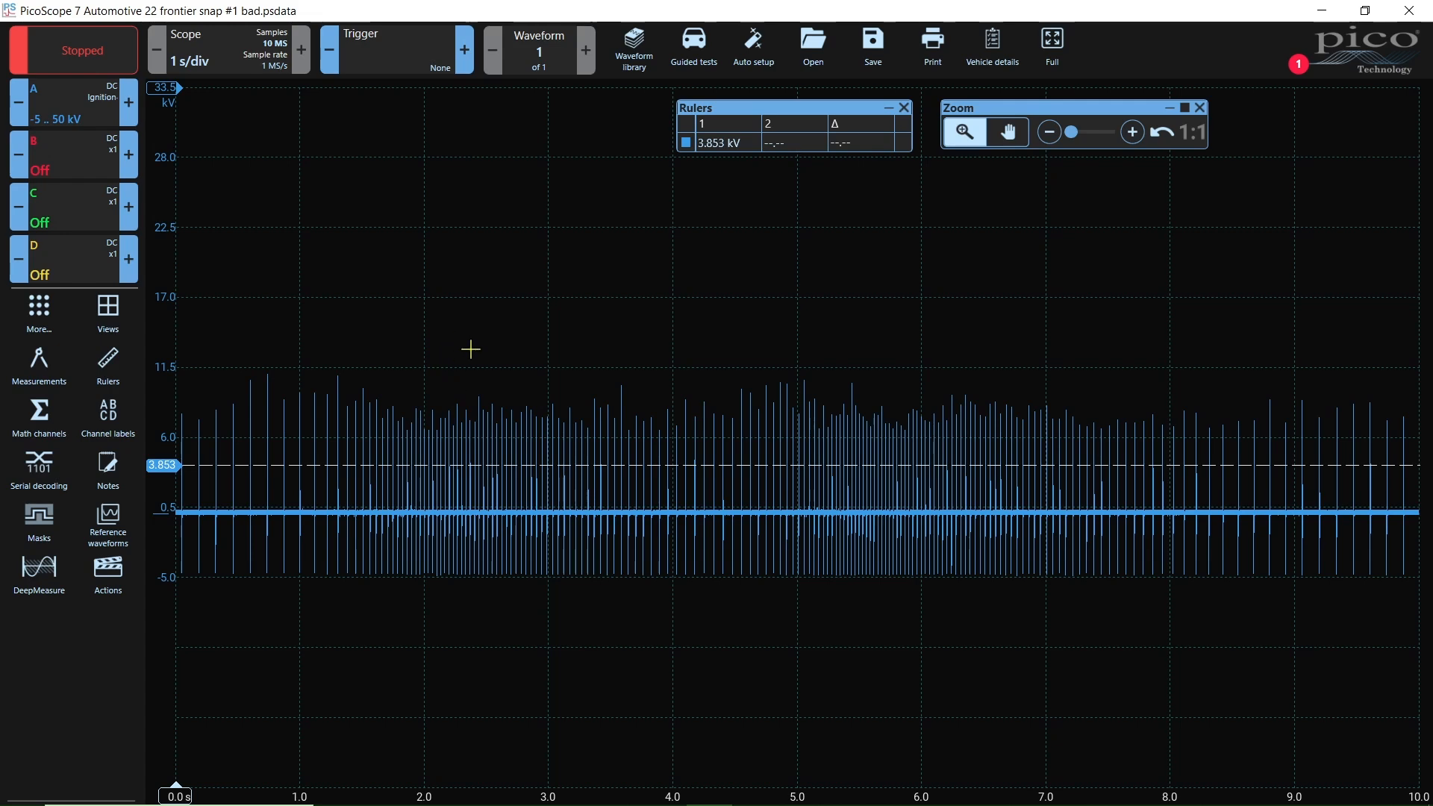
drag(471, 350, 518, 608)
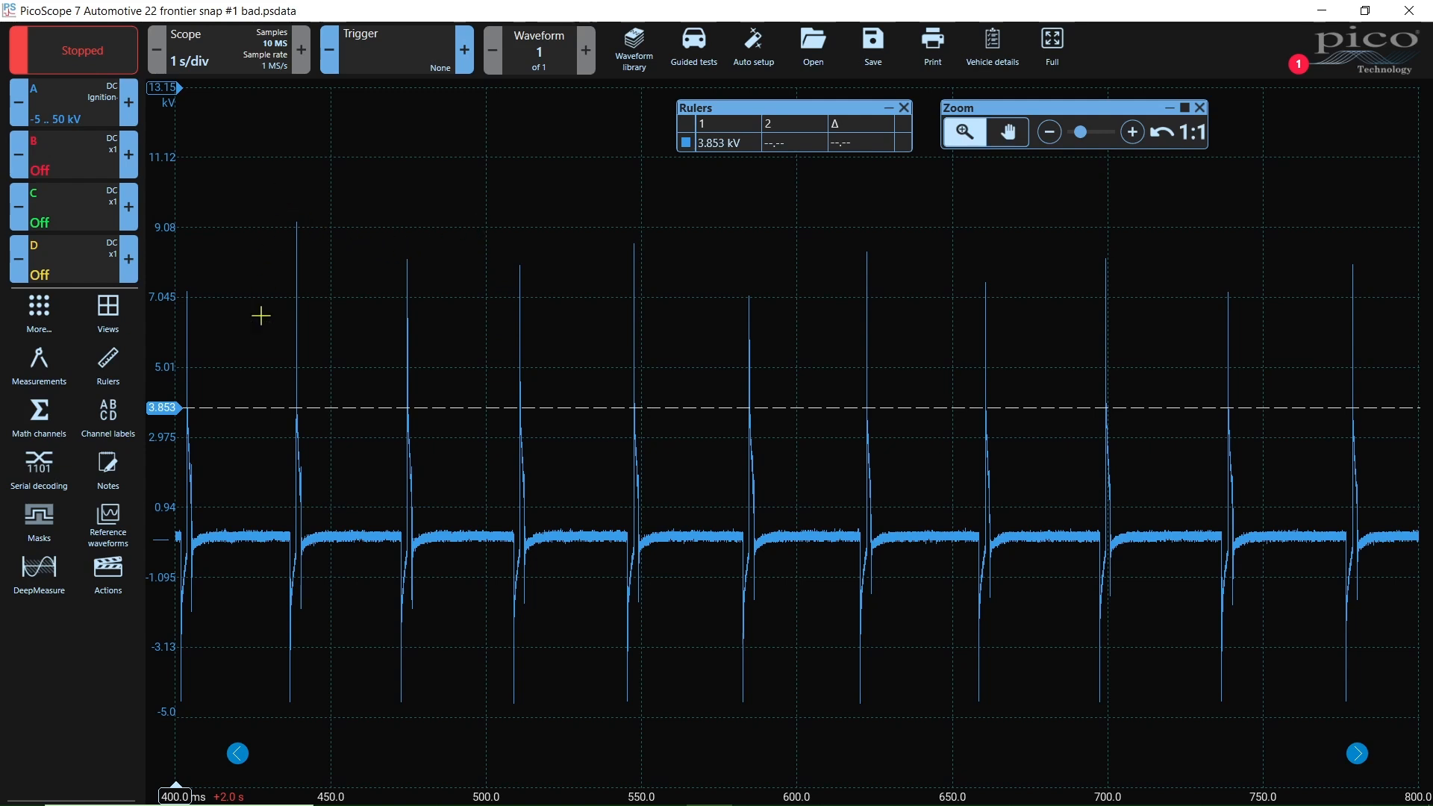
mouse_move(272, 197)
mouse_down()
mouse_move(391, 715)
mouse_move(448, 708)
mouse_up()
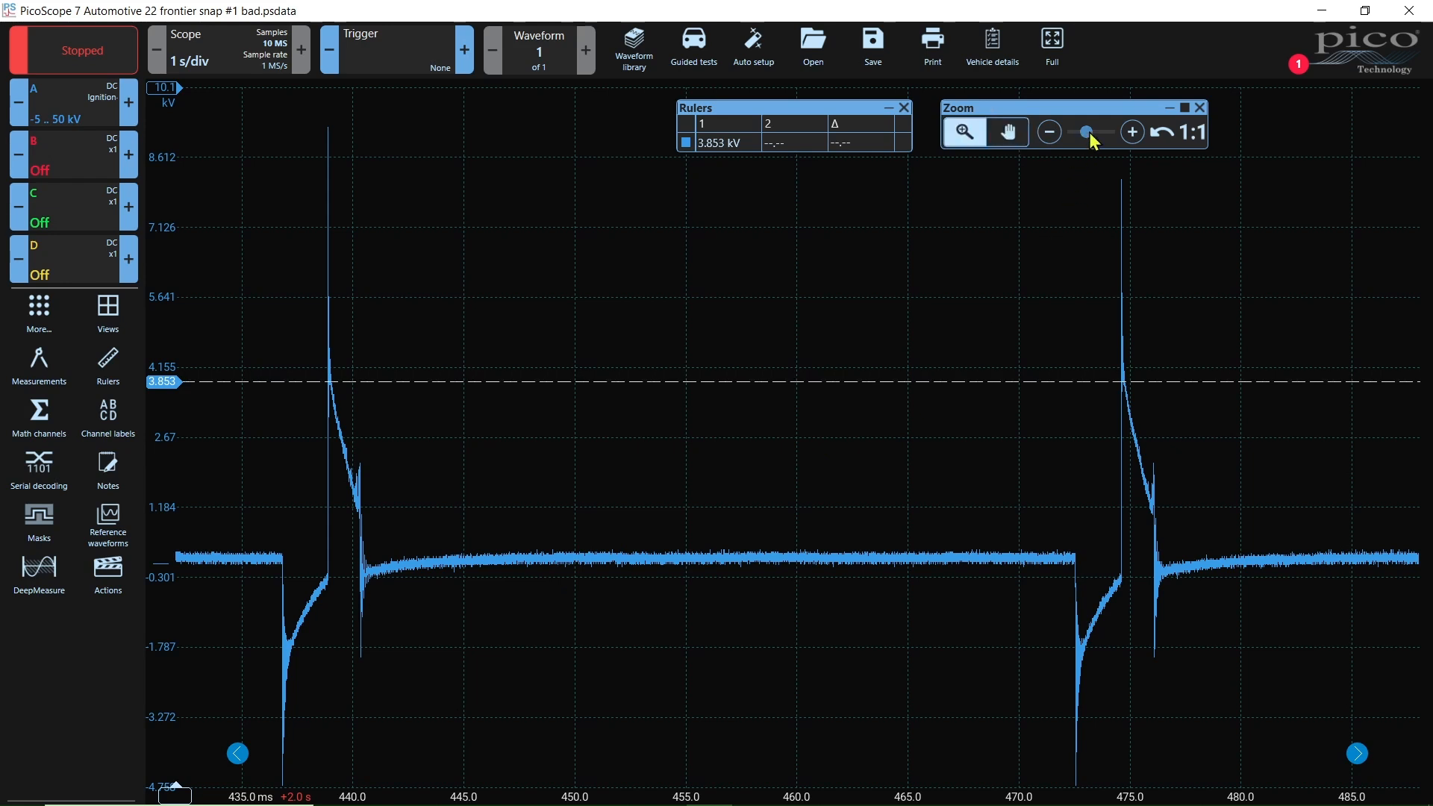
click(1007, 132)
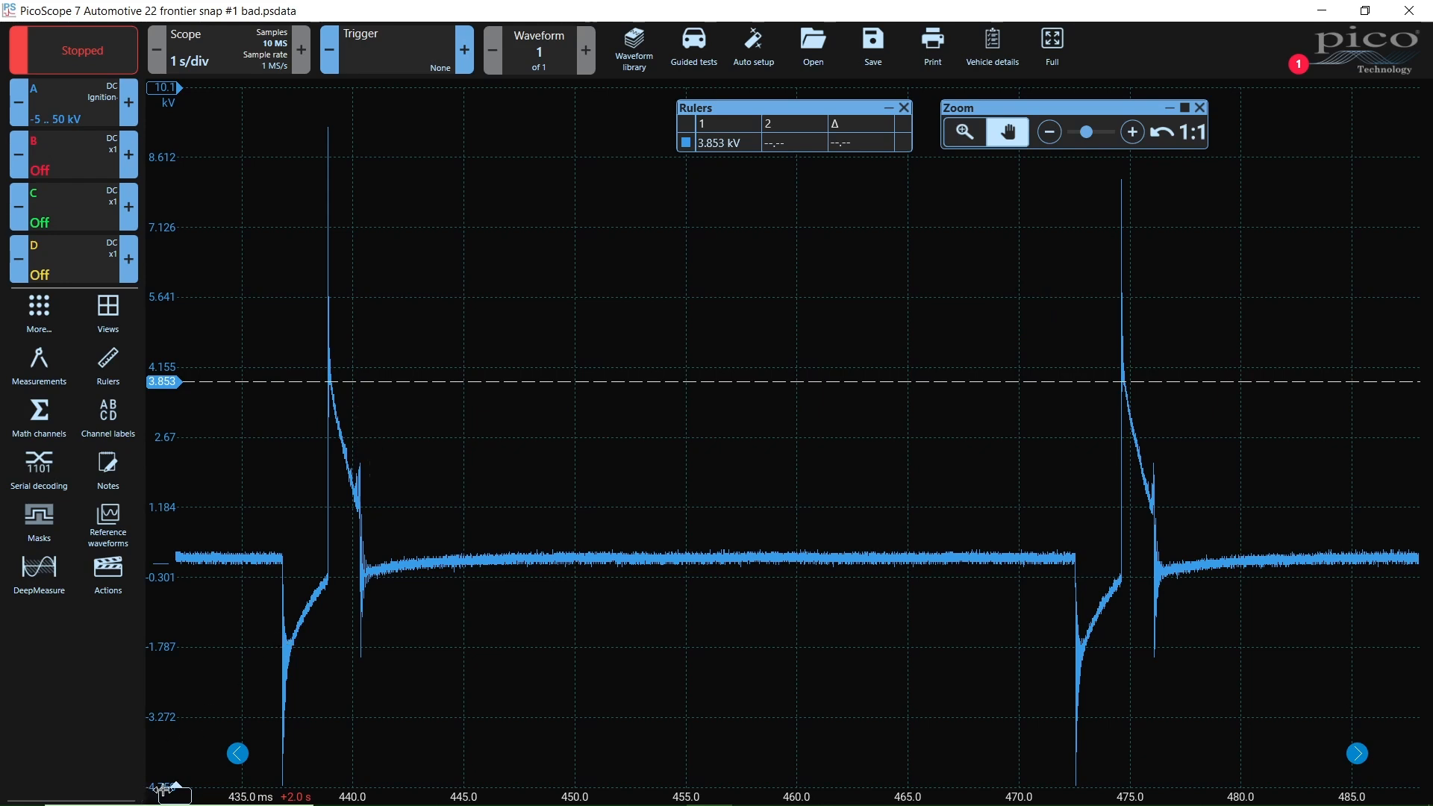
Add two time rulers at the spark line's start and end, 1.613 ms apart
drag(168, 790, 321, 729)
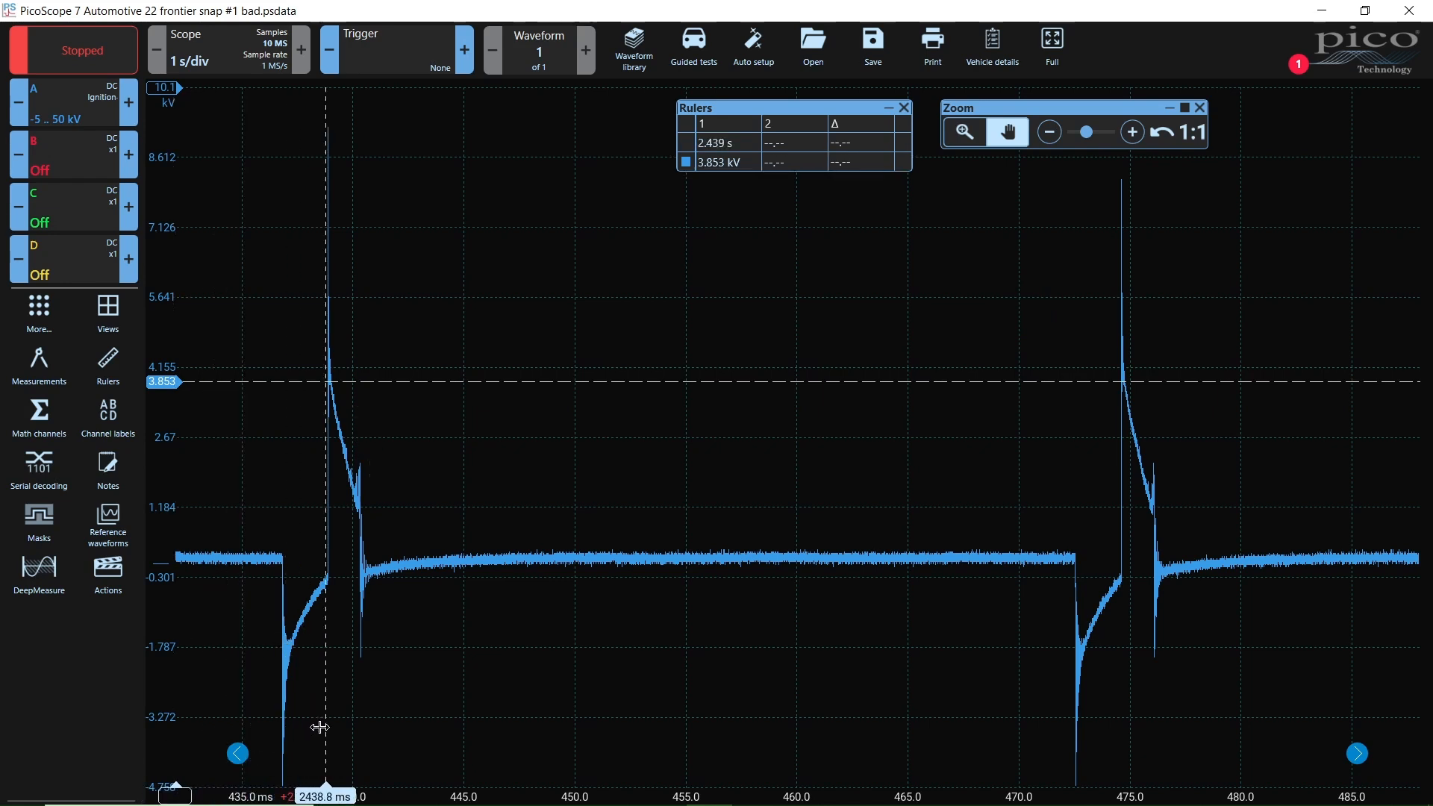
drag(168, 792, 352, 757)
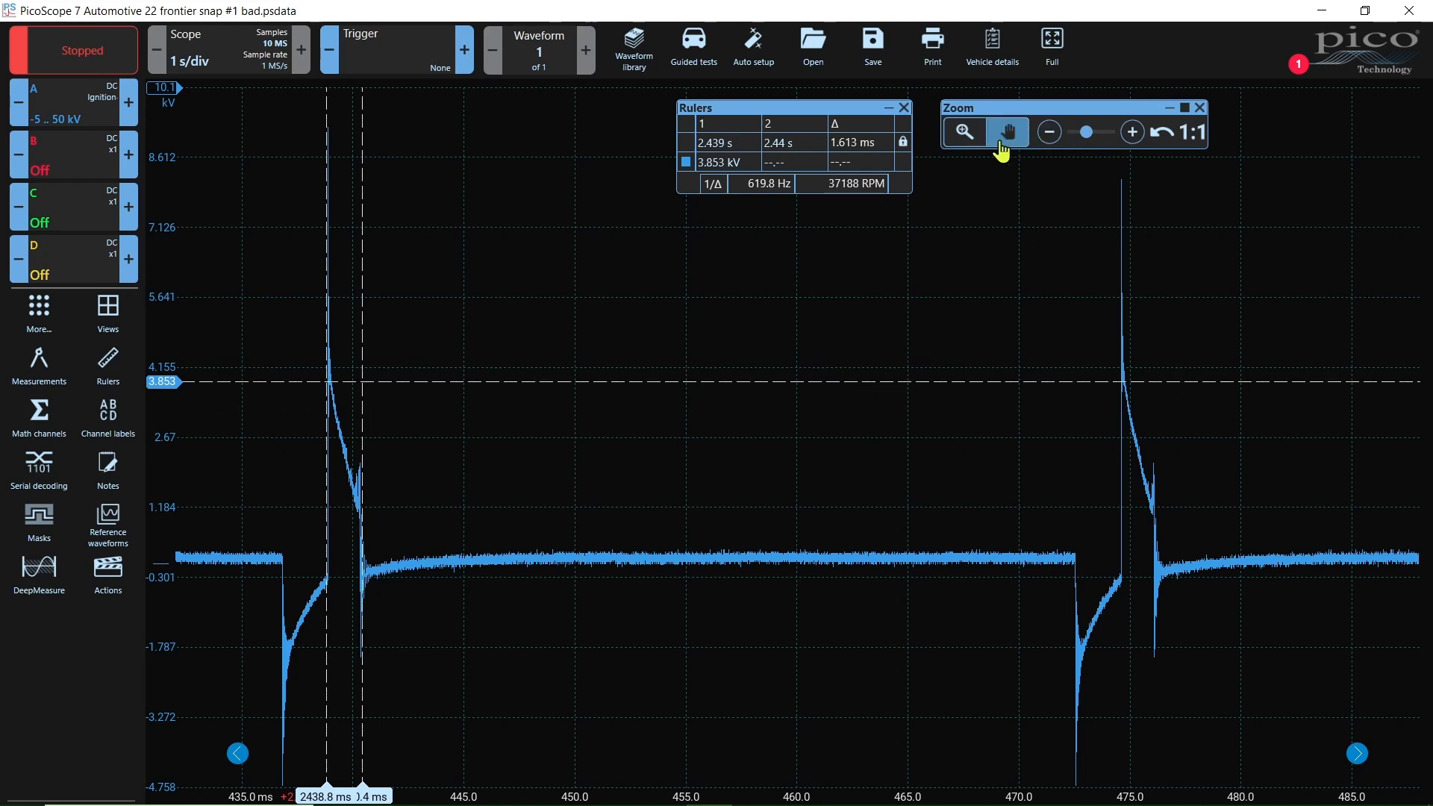
Pan along to later spark events and expand the zoom controls to show the capture overview
click(1009, 132)
mouse_move(1024, 321)
mouse_down()
mouse_move(913, 320)
mouse_move(573, 394)
mouse_up()
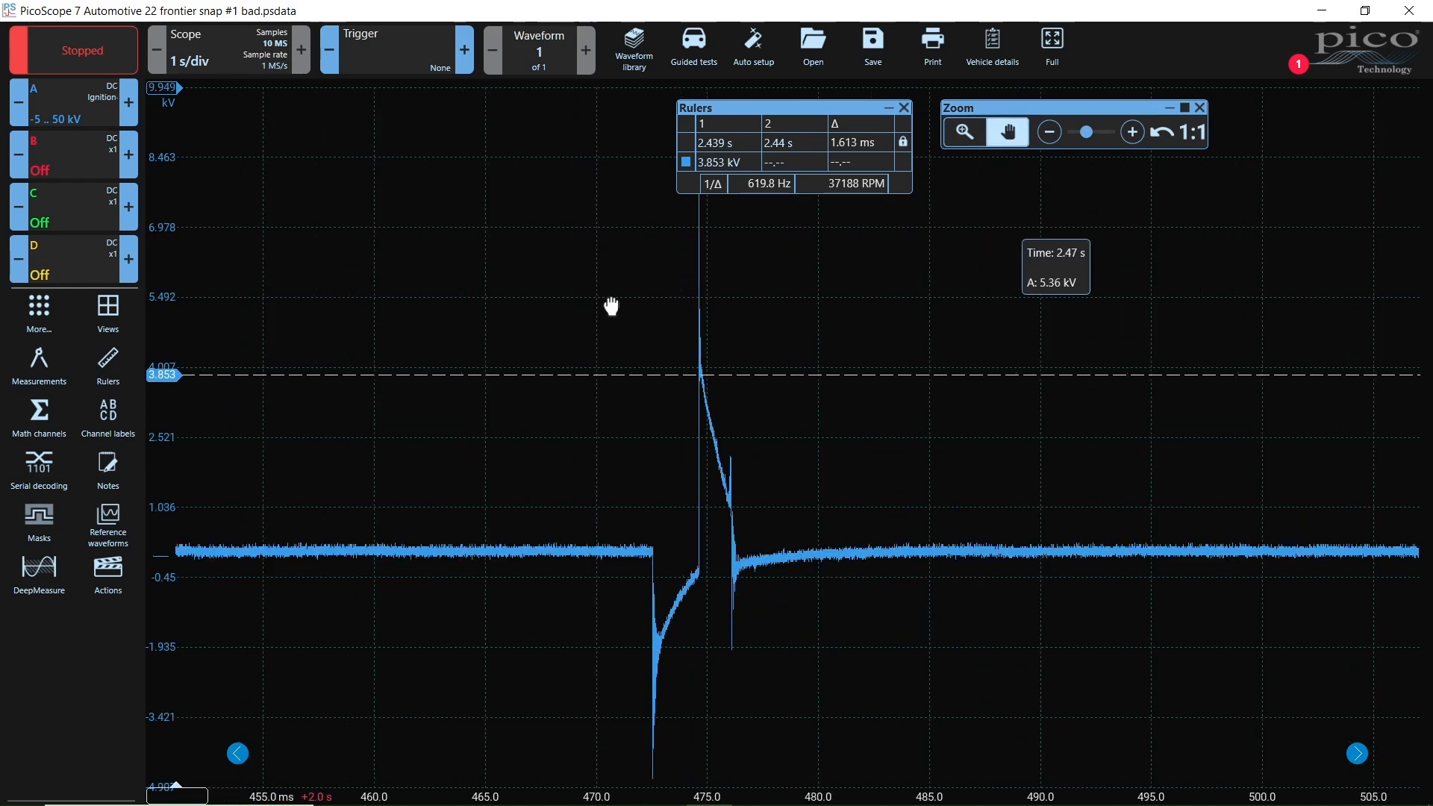
drag(353, 394, 574, 394)
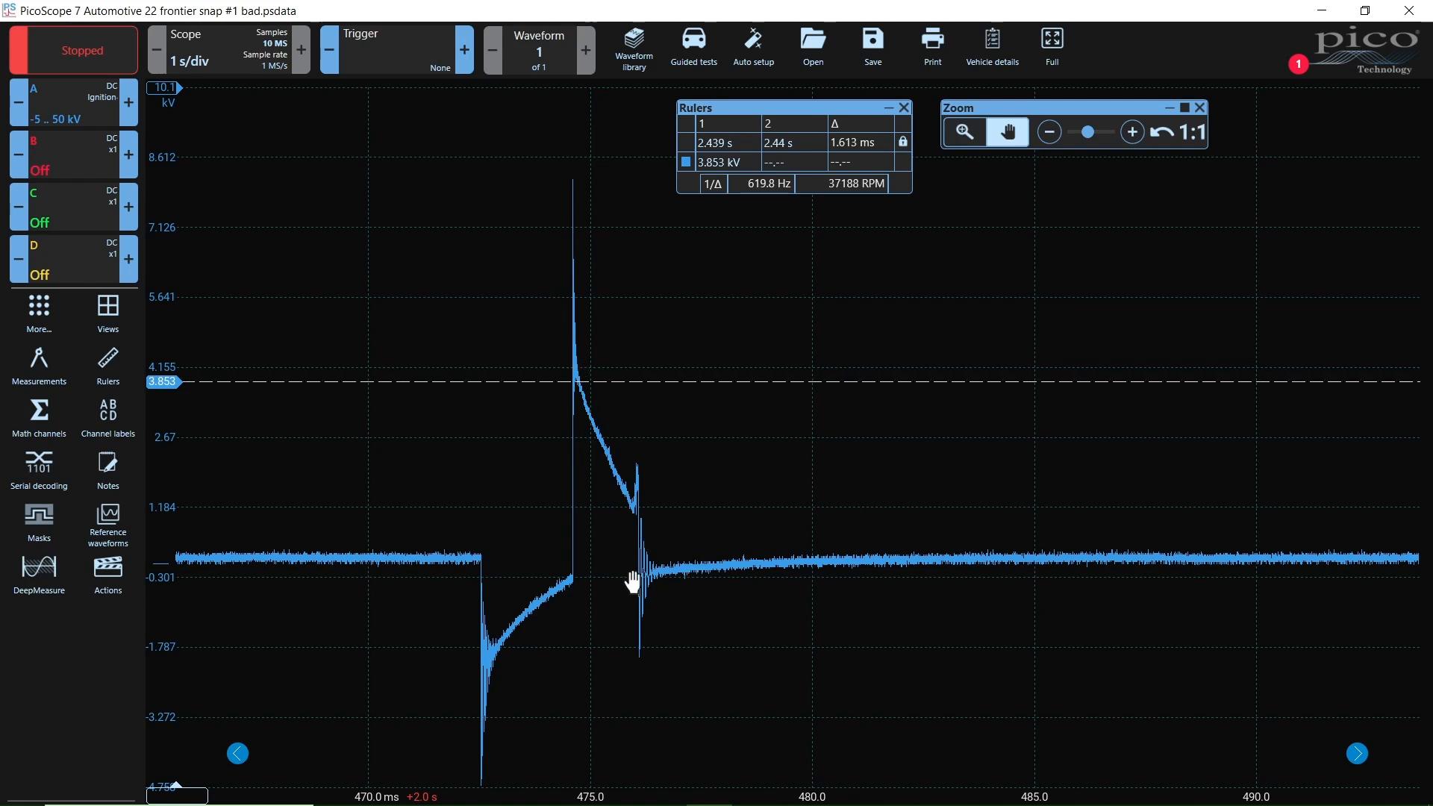
drag(1152, 448, 539, 433)
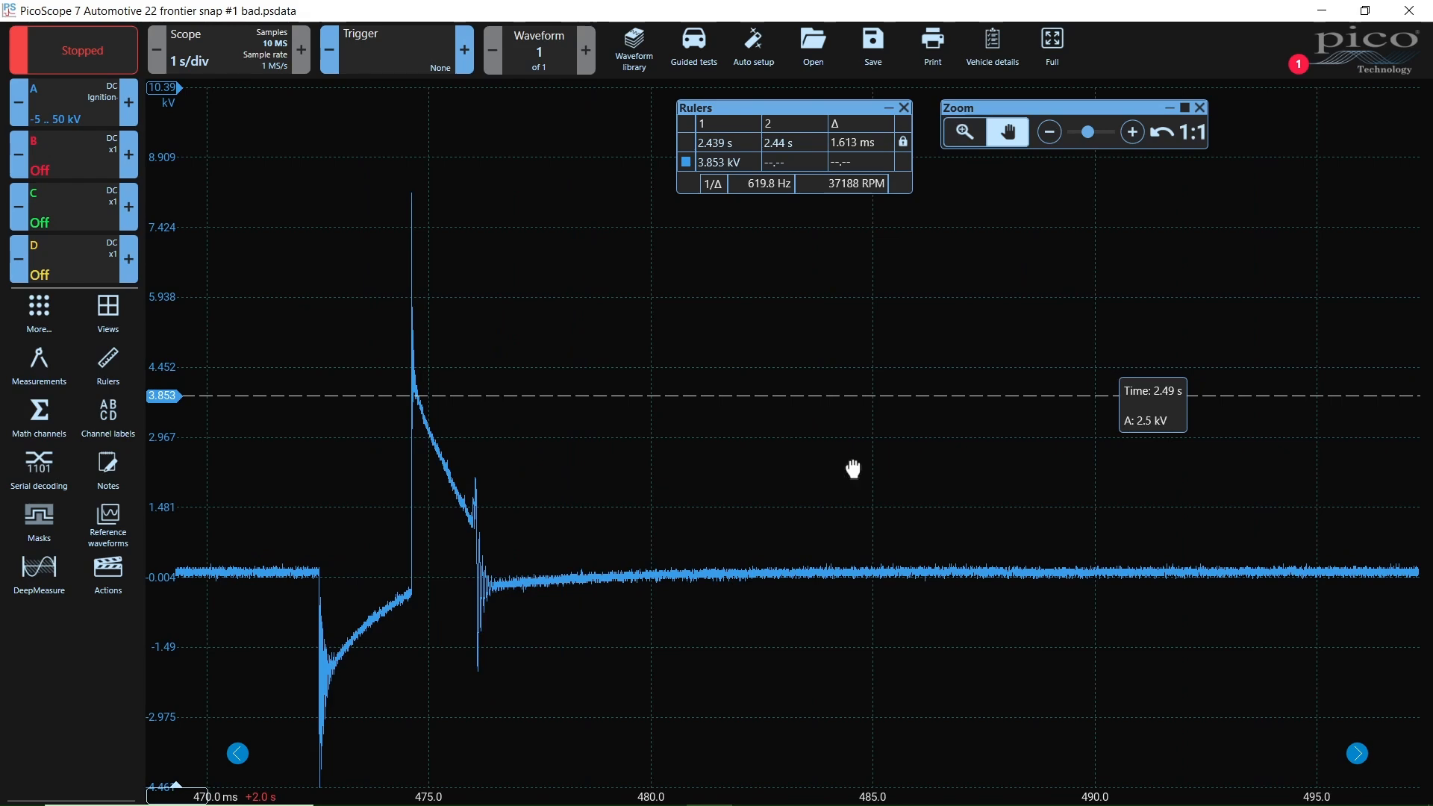
scroll(1124, 211, down, 2)
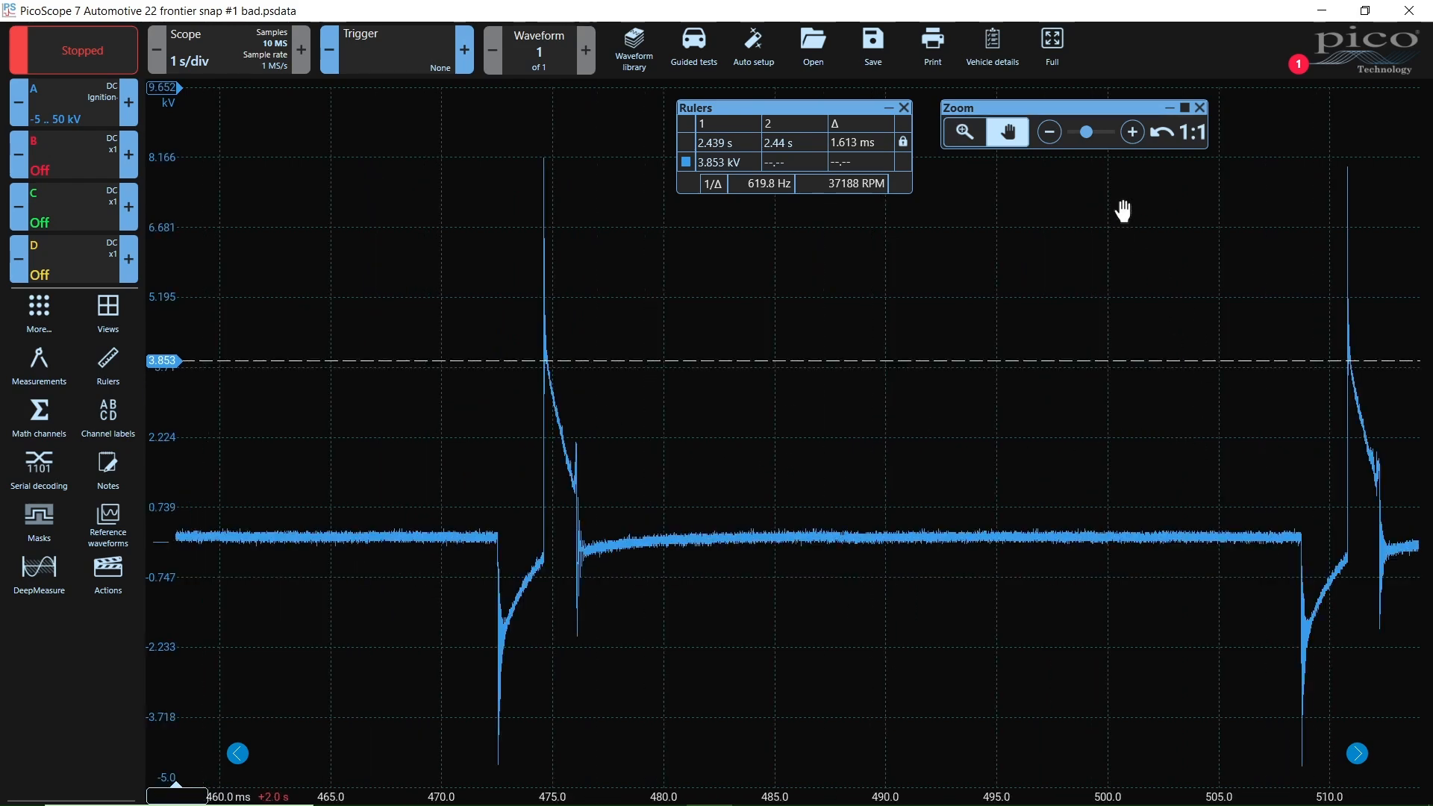
scroll(1122, 211, down, 2)
drag(1339, 430, 352, 448)
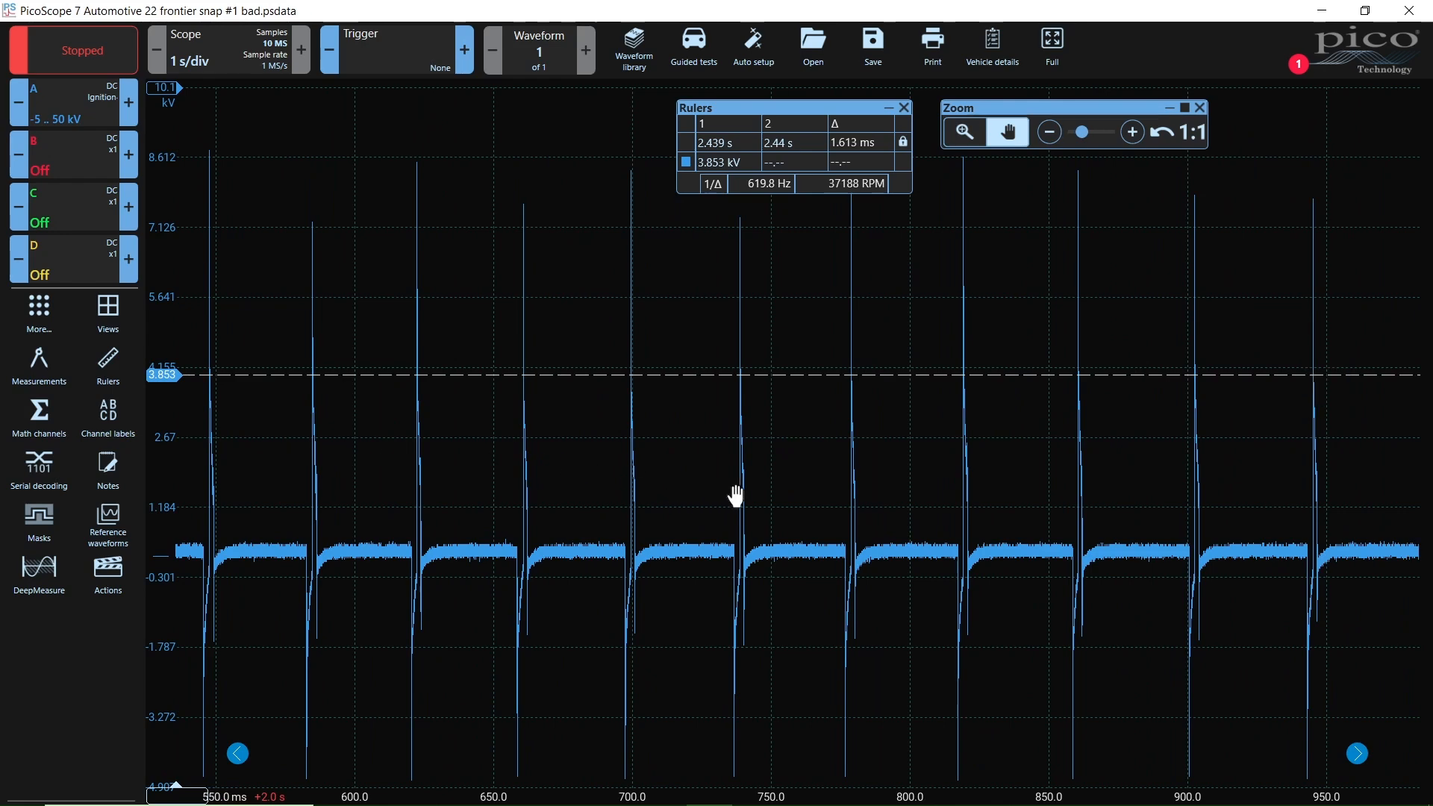
scroll(736, 496, up, 1)
scroll(736, 496, up, 2)
scroll(736, 496, up, 1)
scroll(736, 496, up, 1)
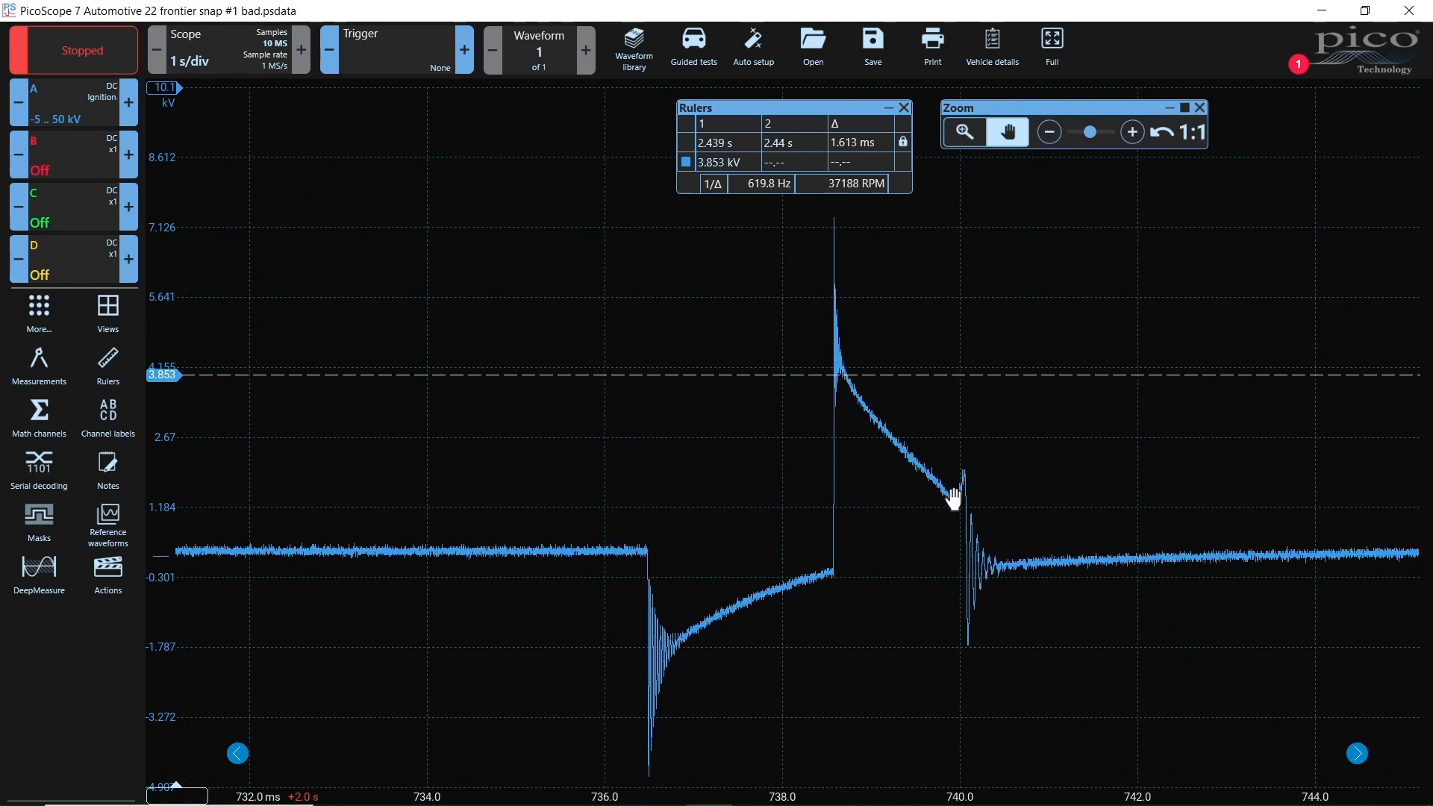
drag(1110, 449, 846, 435)
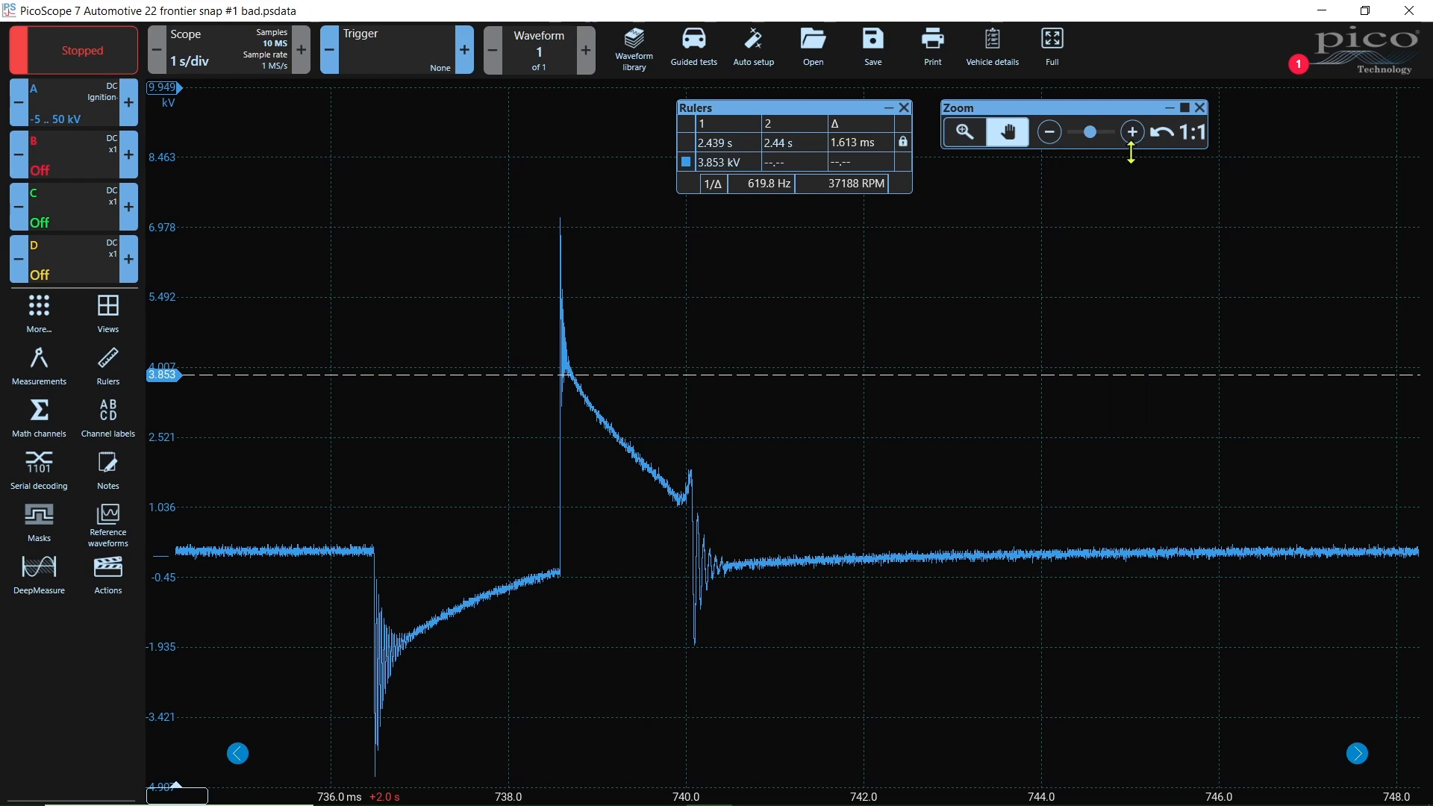
click(1185, 108)
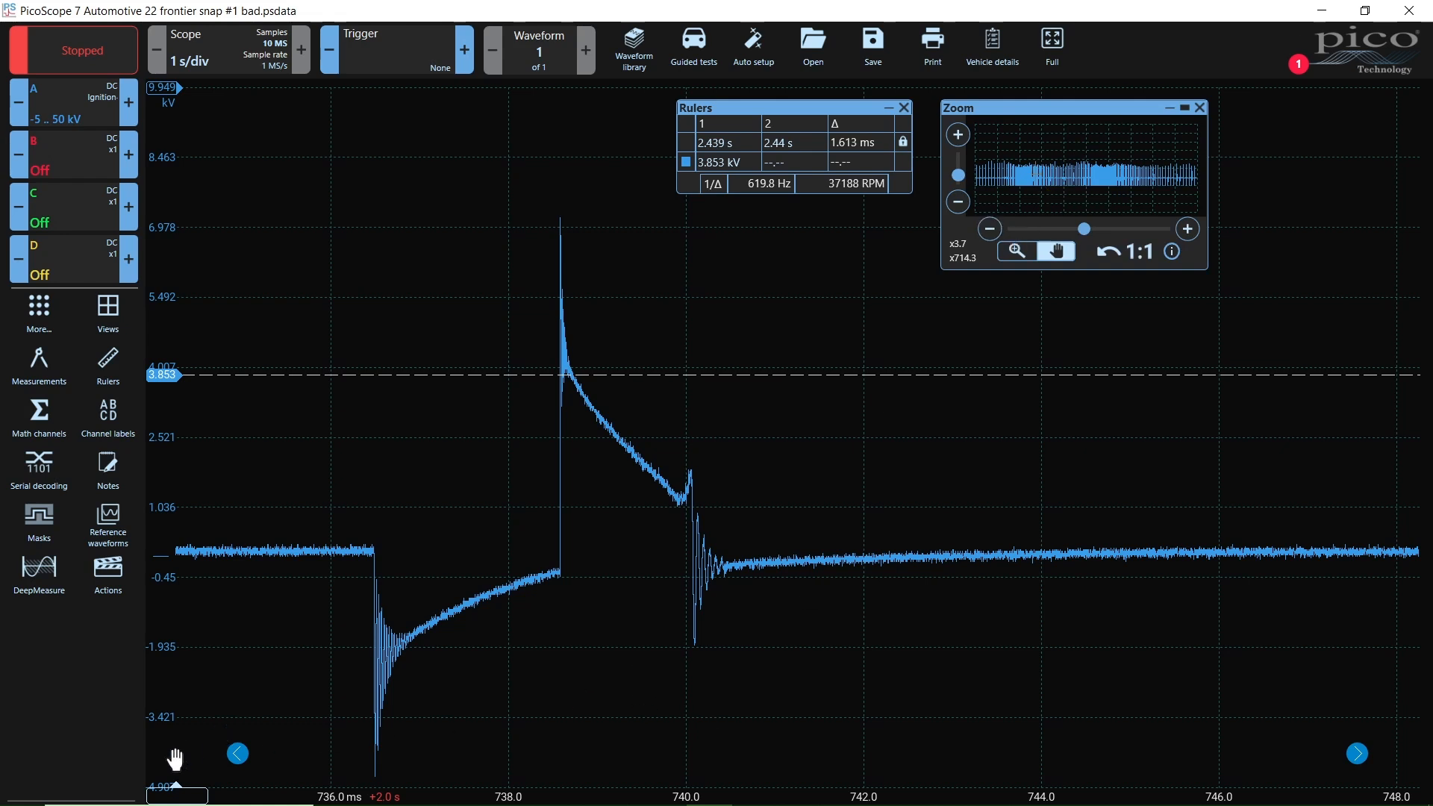
Align the time rulers on the spark near 2717–2738 ms, then show the whole 10-second capture
drag(176, 796, 558, 697)
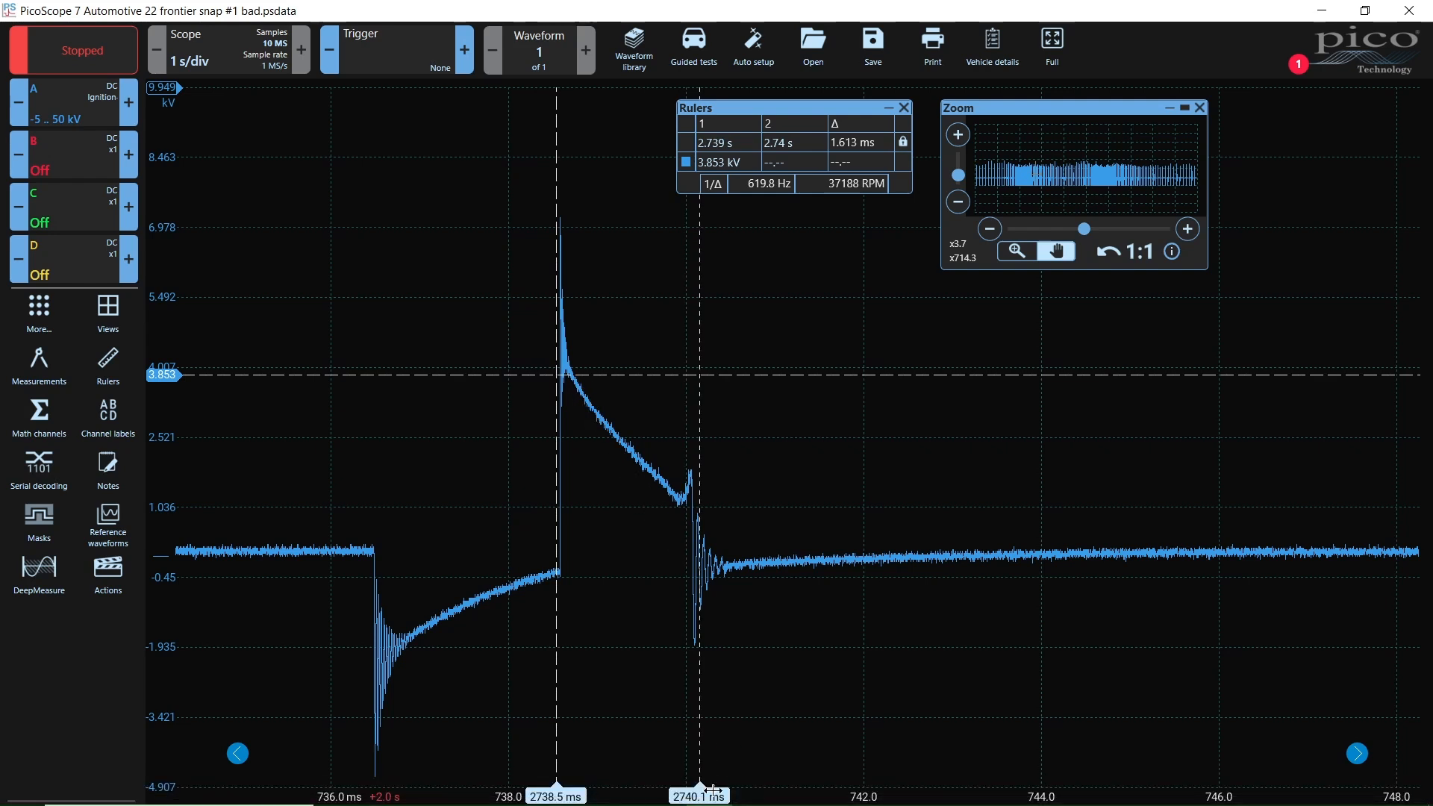
drag(700, 784, 737, 784)
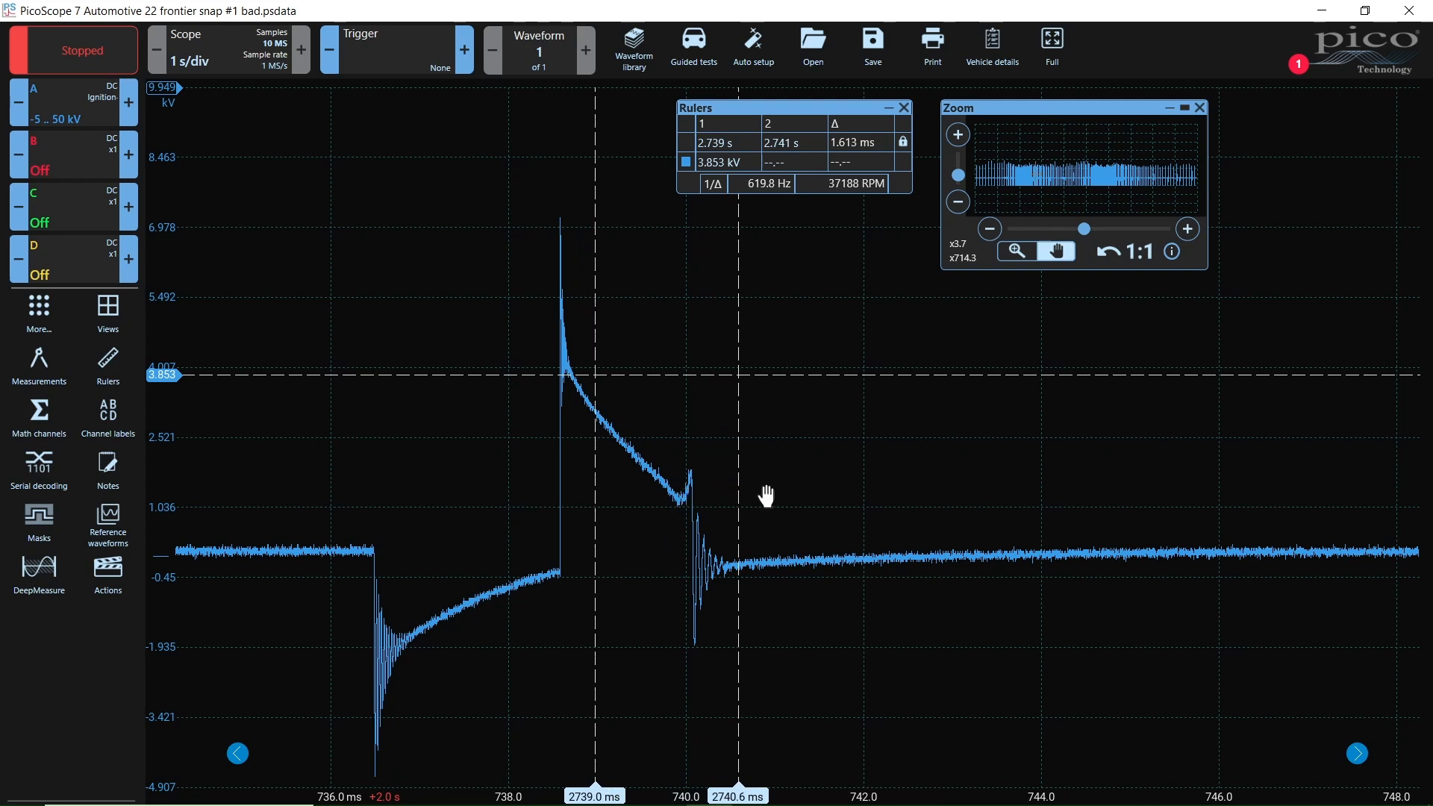
scroll(767, 495, down, 1)
scroll(766, 496, down, 1)
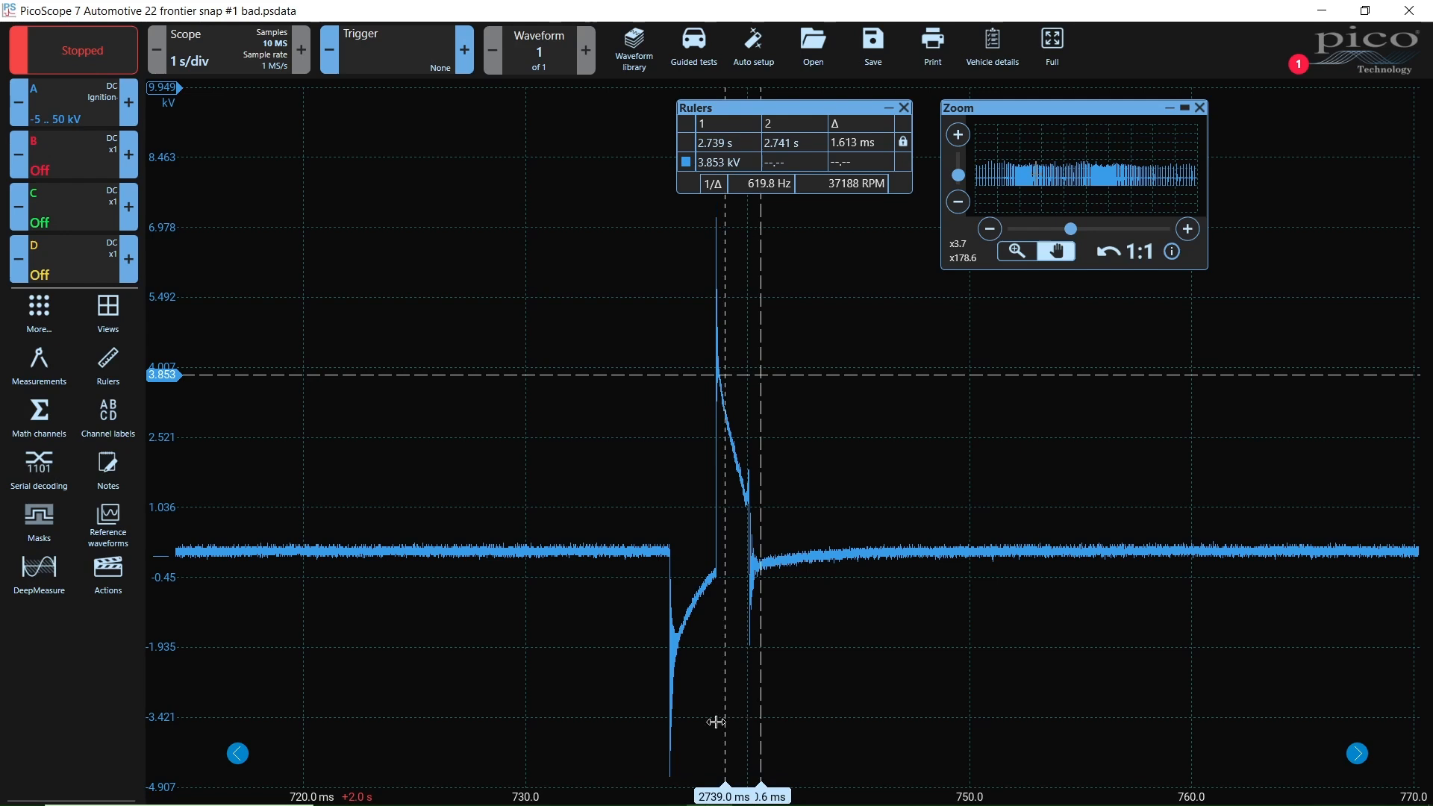
drag(726, 717, 236, 717)
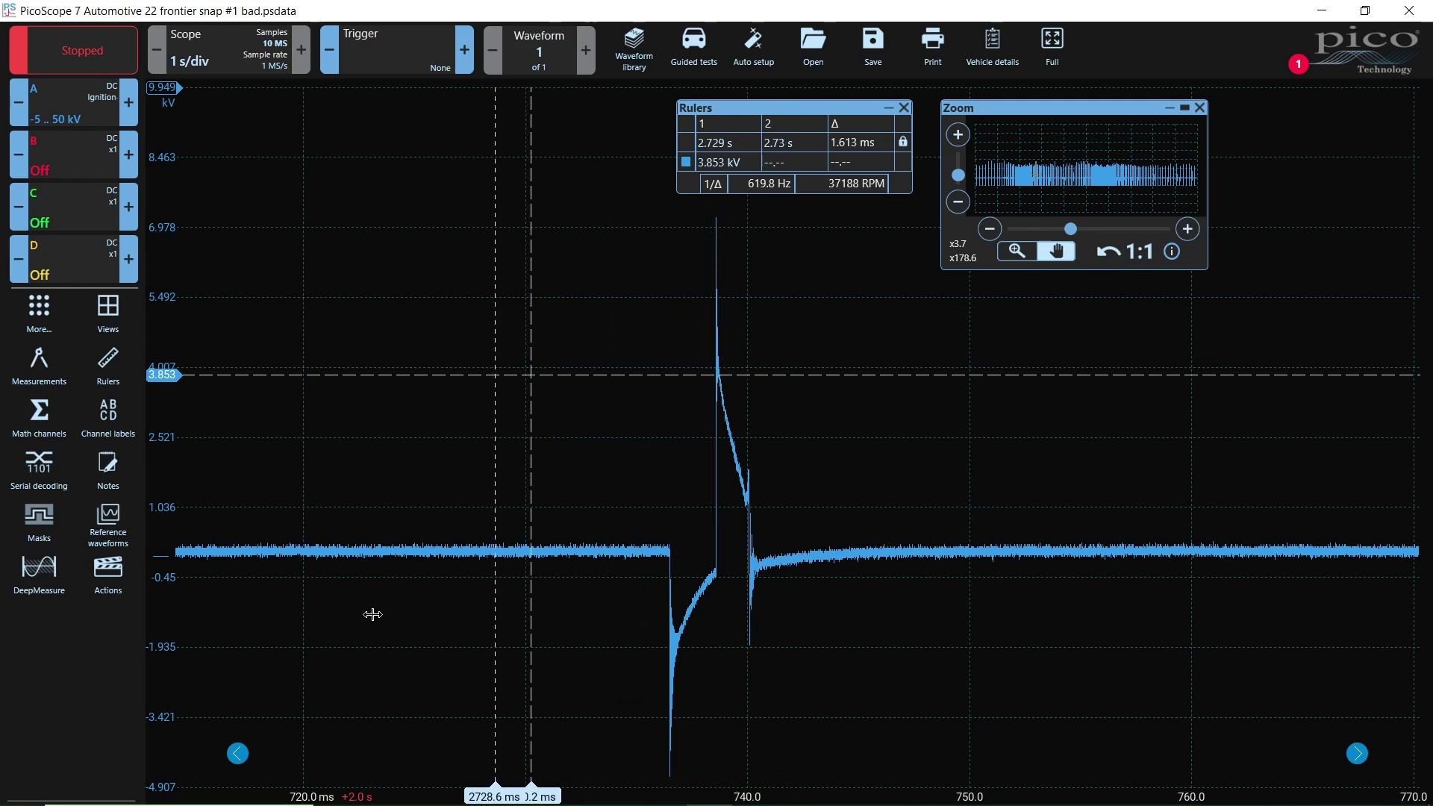
click(1137, 253)
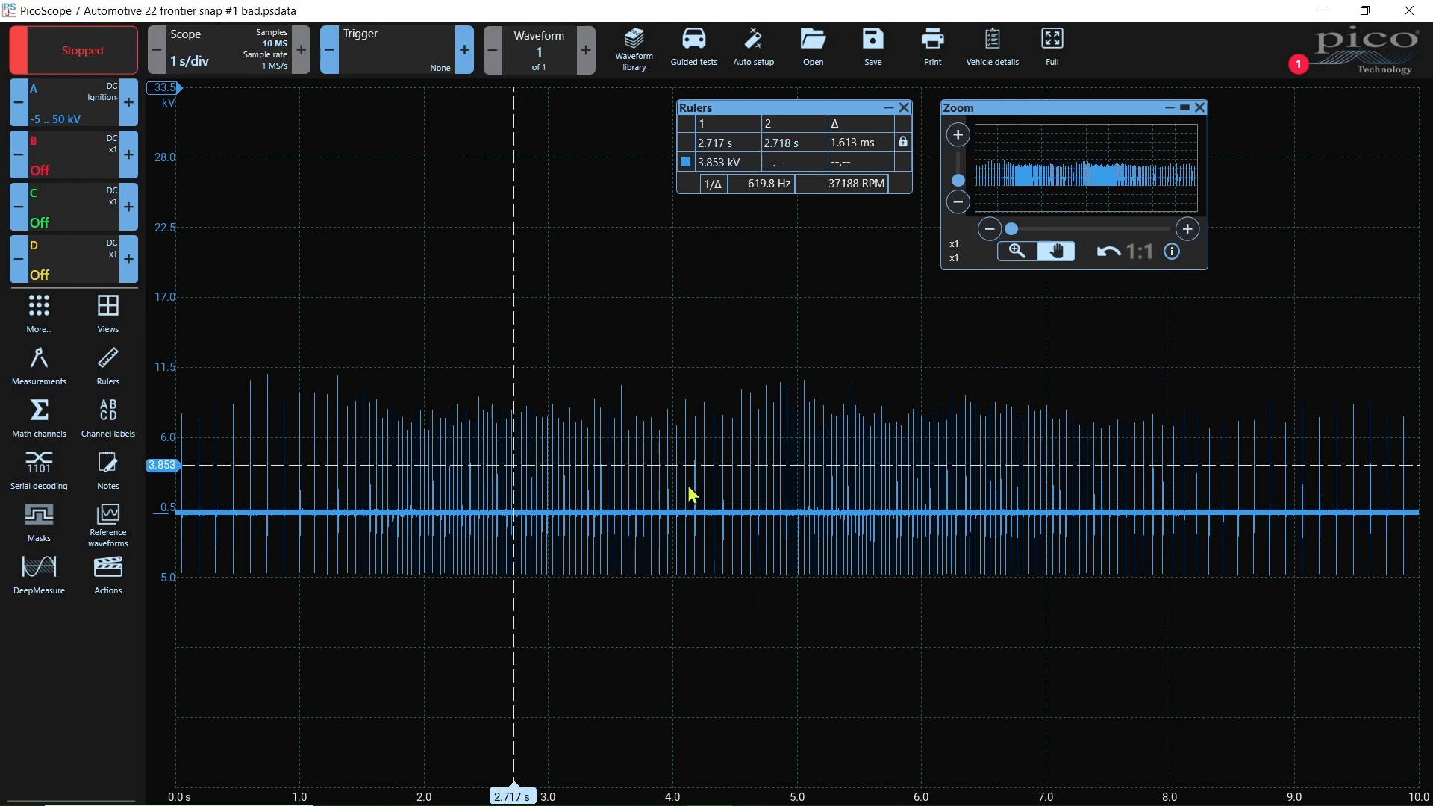
Zoom into a group of spark events and step the view to another spark event
click(1015, 252)
mouse_move(660, 402)
mouse_down()
mouse_move(680, 637)
mouse_move(713, 631)
mouse_up()
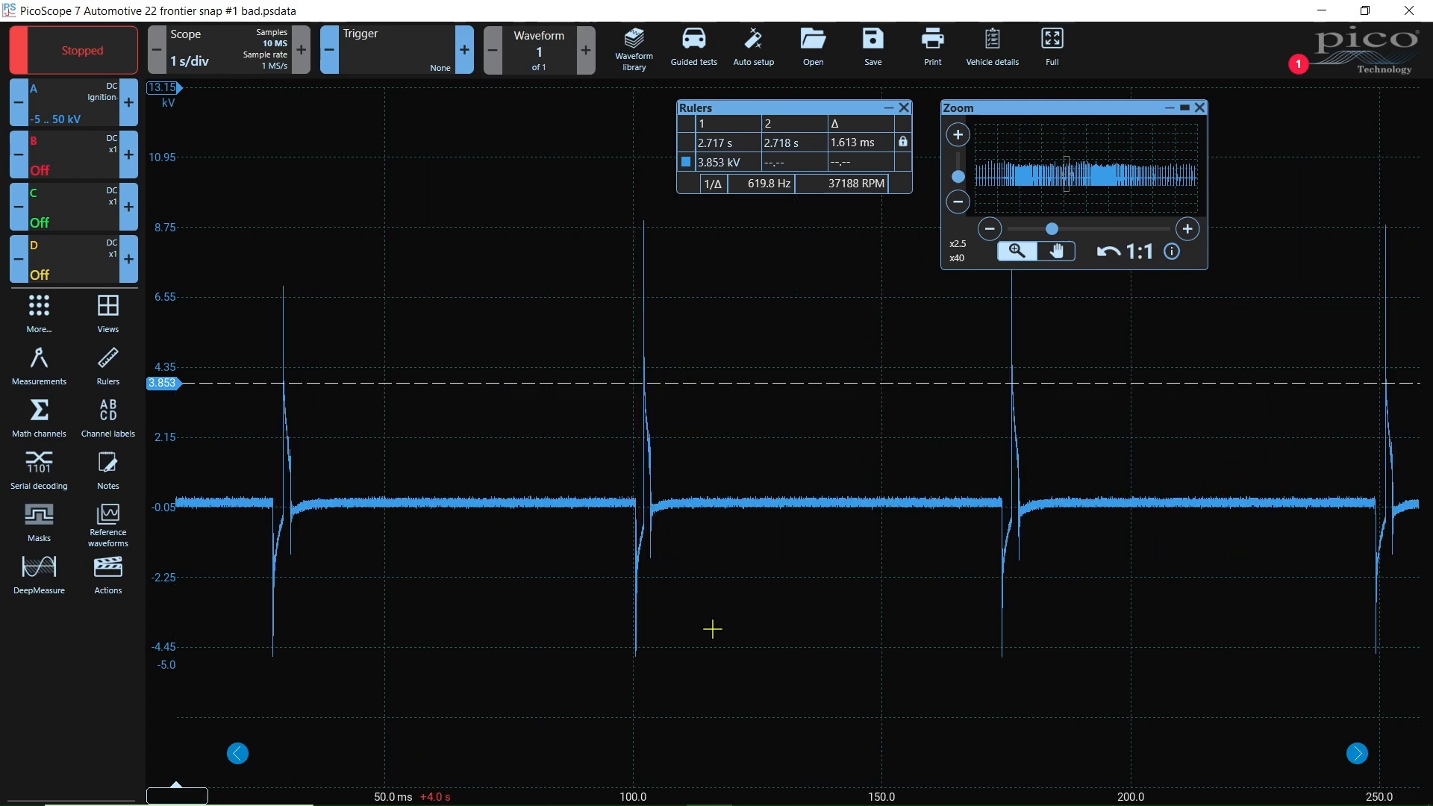
scroll(713, 630, up, 3)
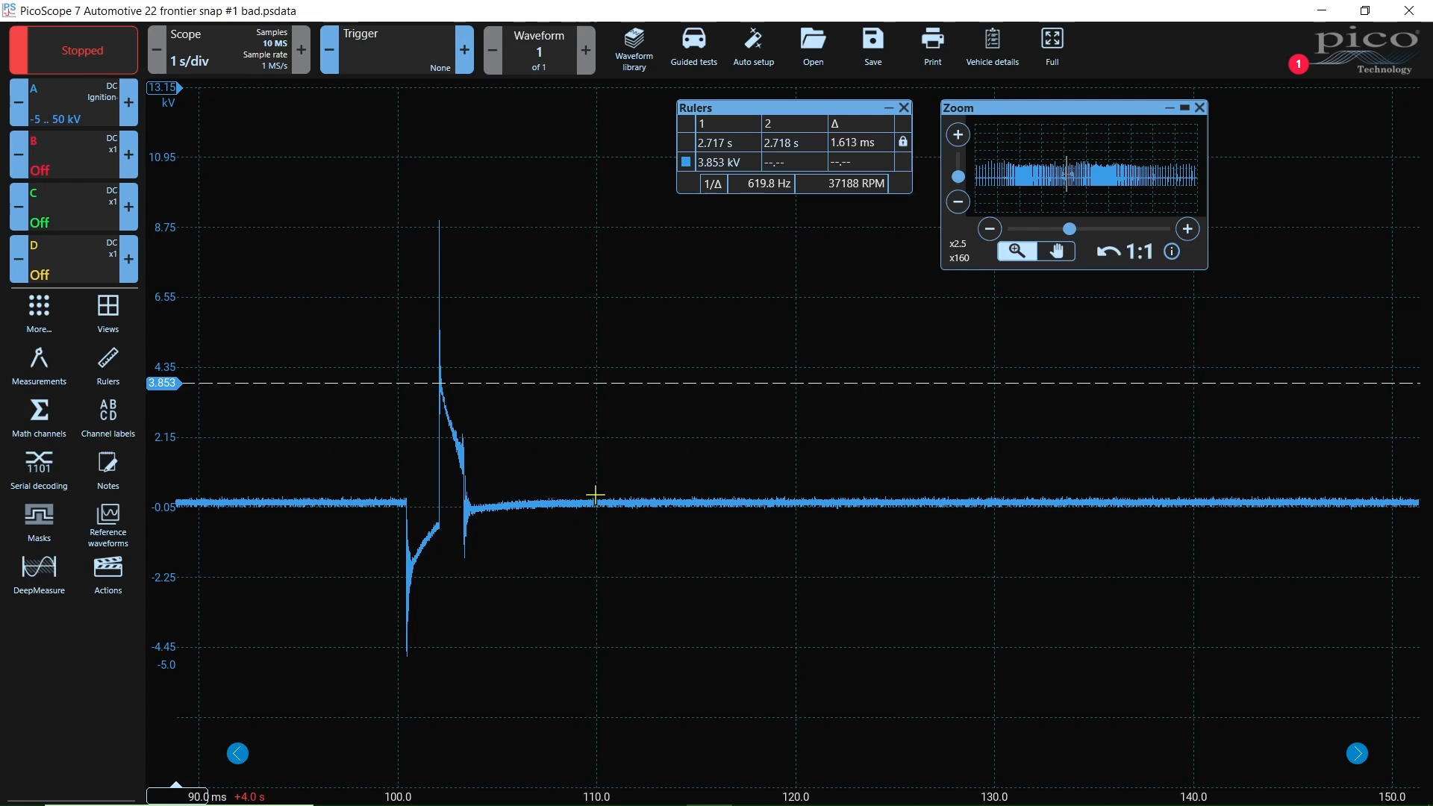
click(239, 754)
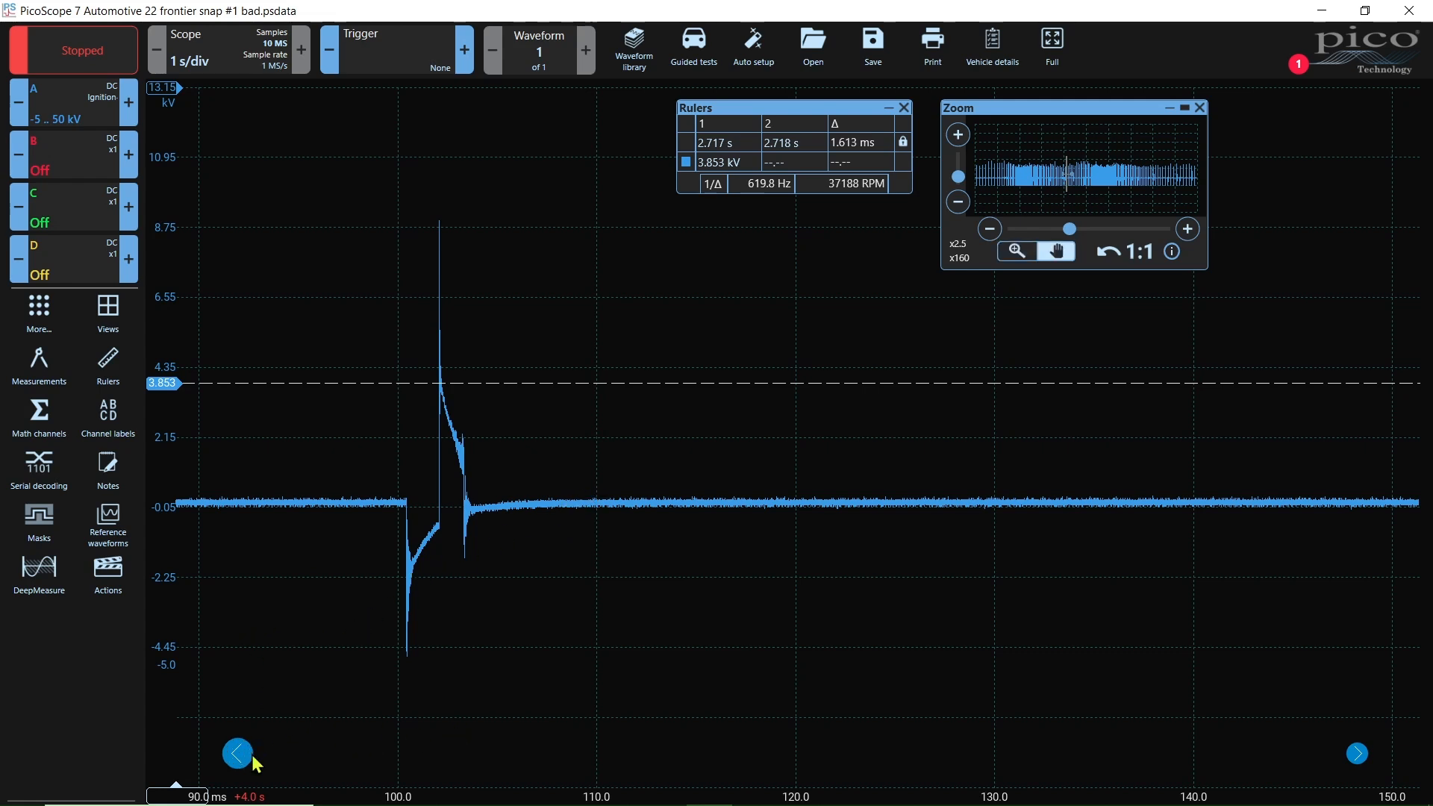
click(239, 754)
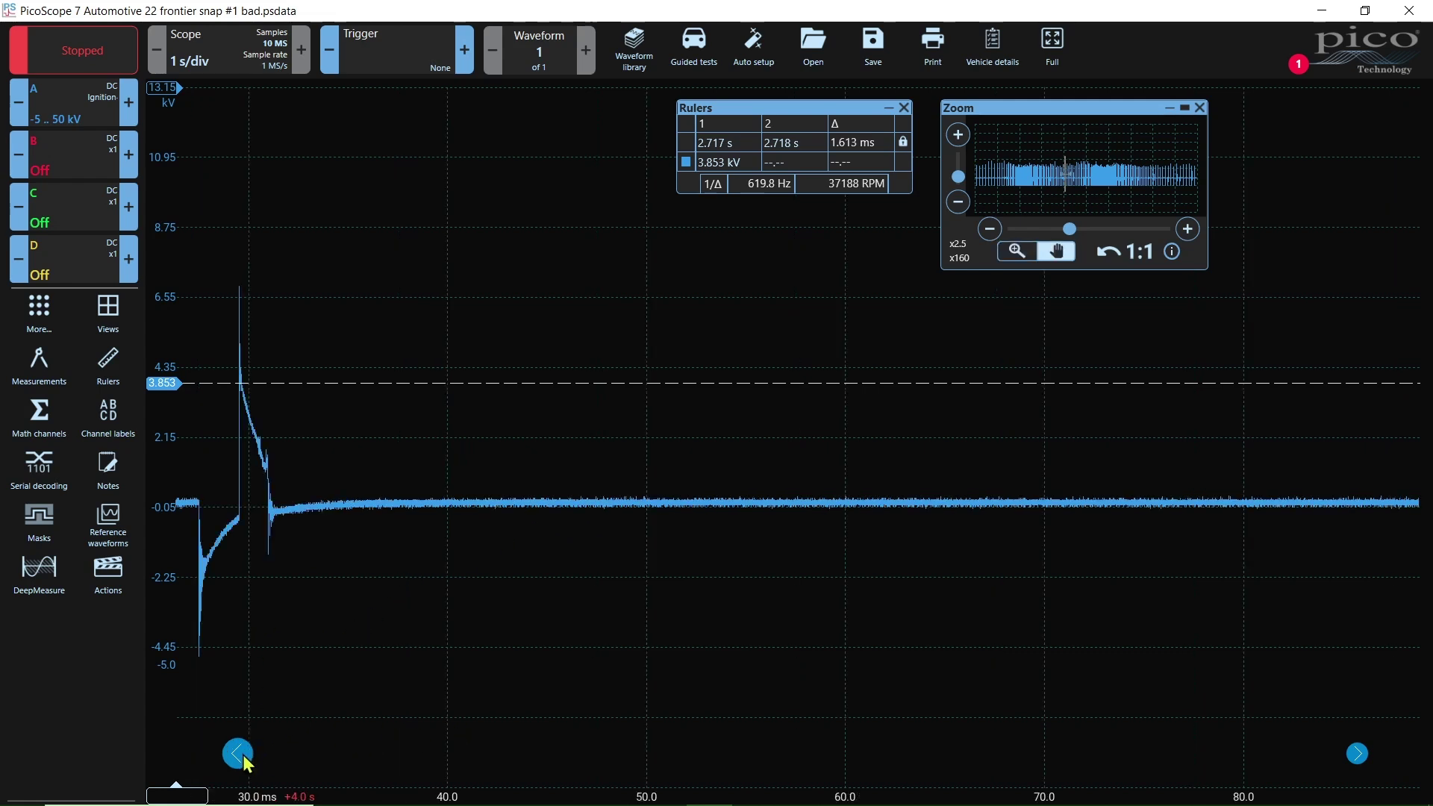
click(1359, 754)
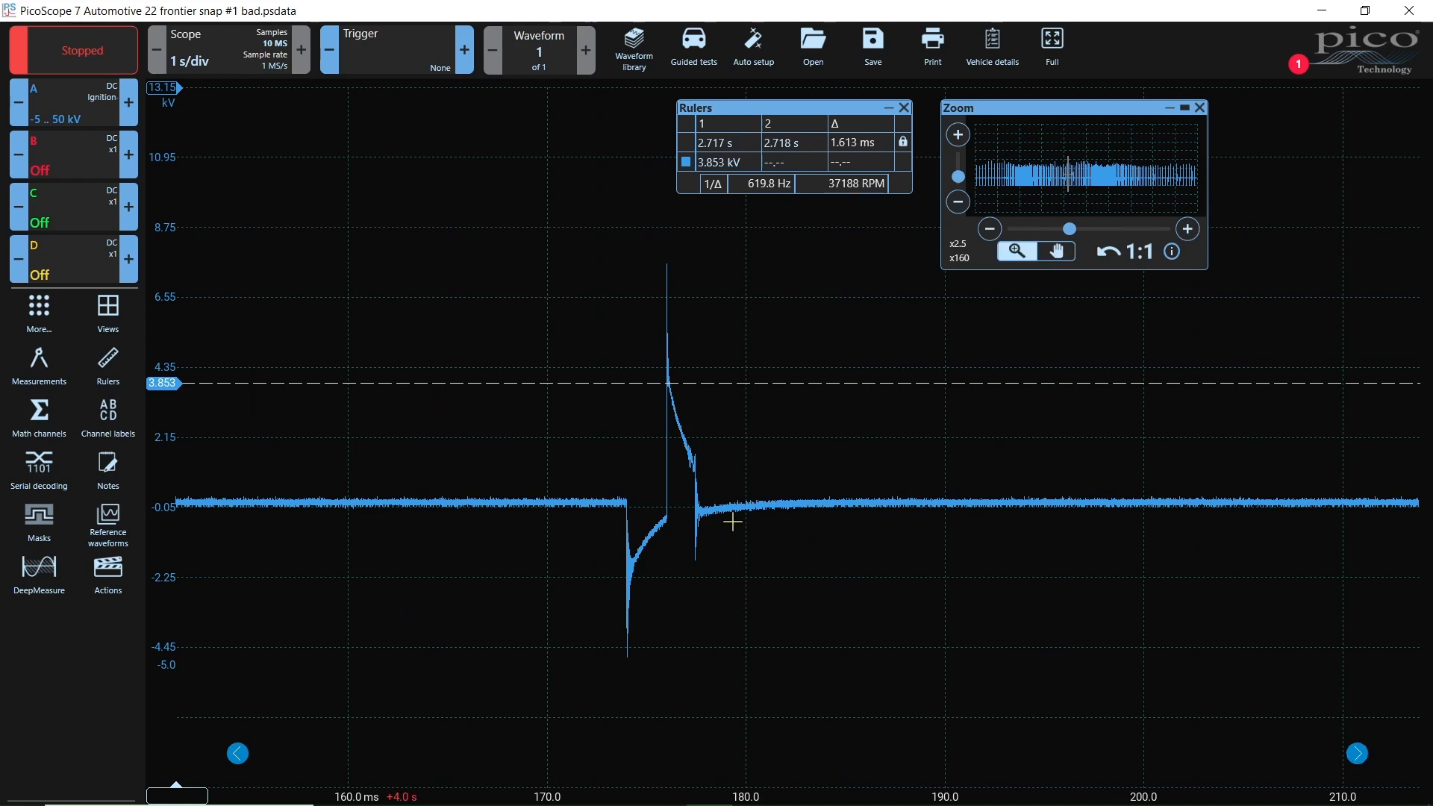
scroll(731, 524, up, 1)
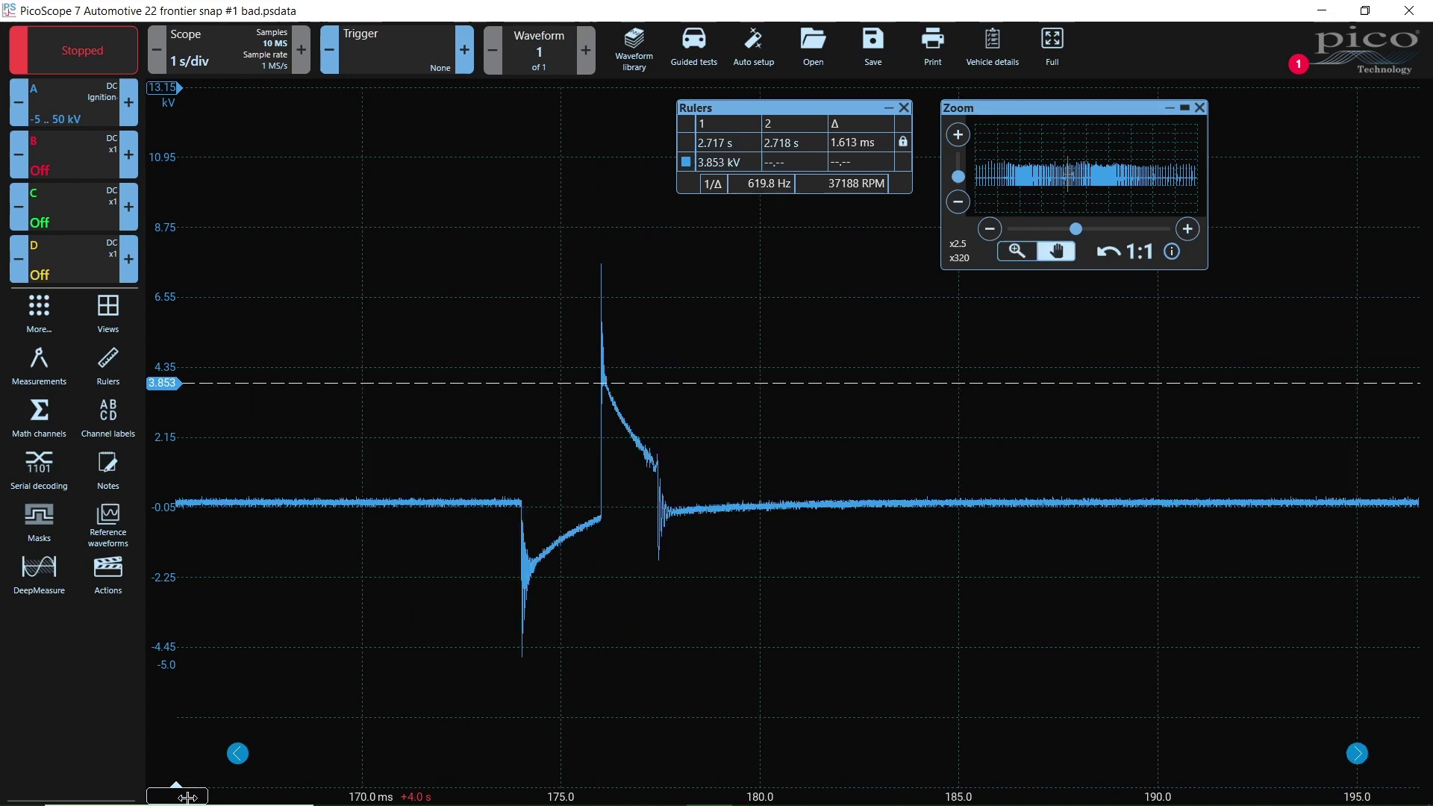
Move the locked time rulers onto the spark near 4.165 s, then show the whole capture again
mouse_move(177, 791)
mouse_down()
mouse_move(610, 716)
mouse_move(151, 689)
mouse_up()
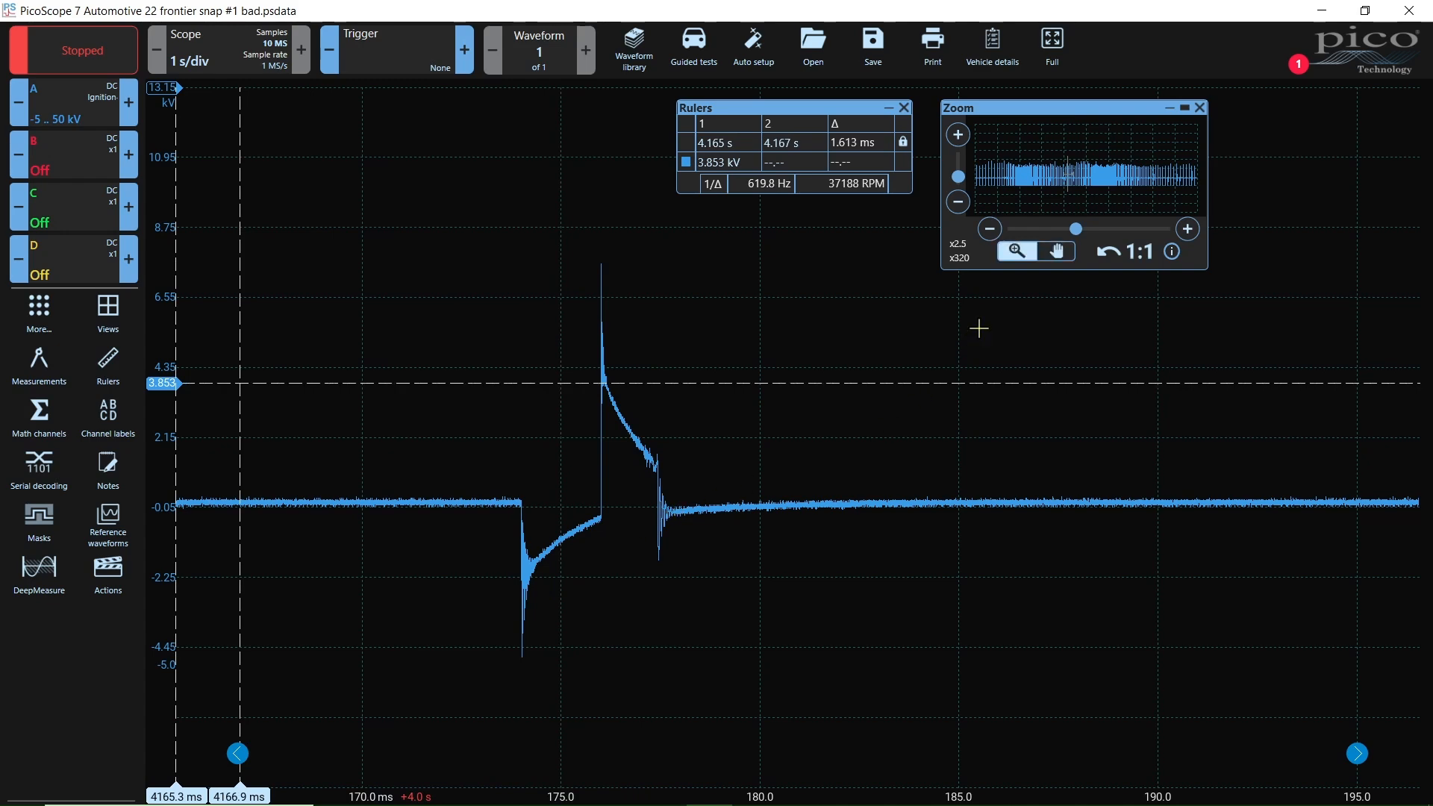
click(1137, 251)
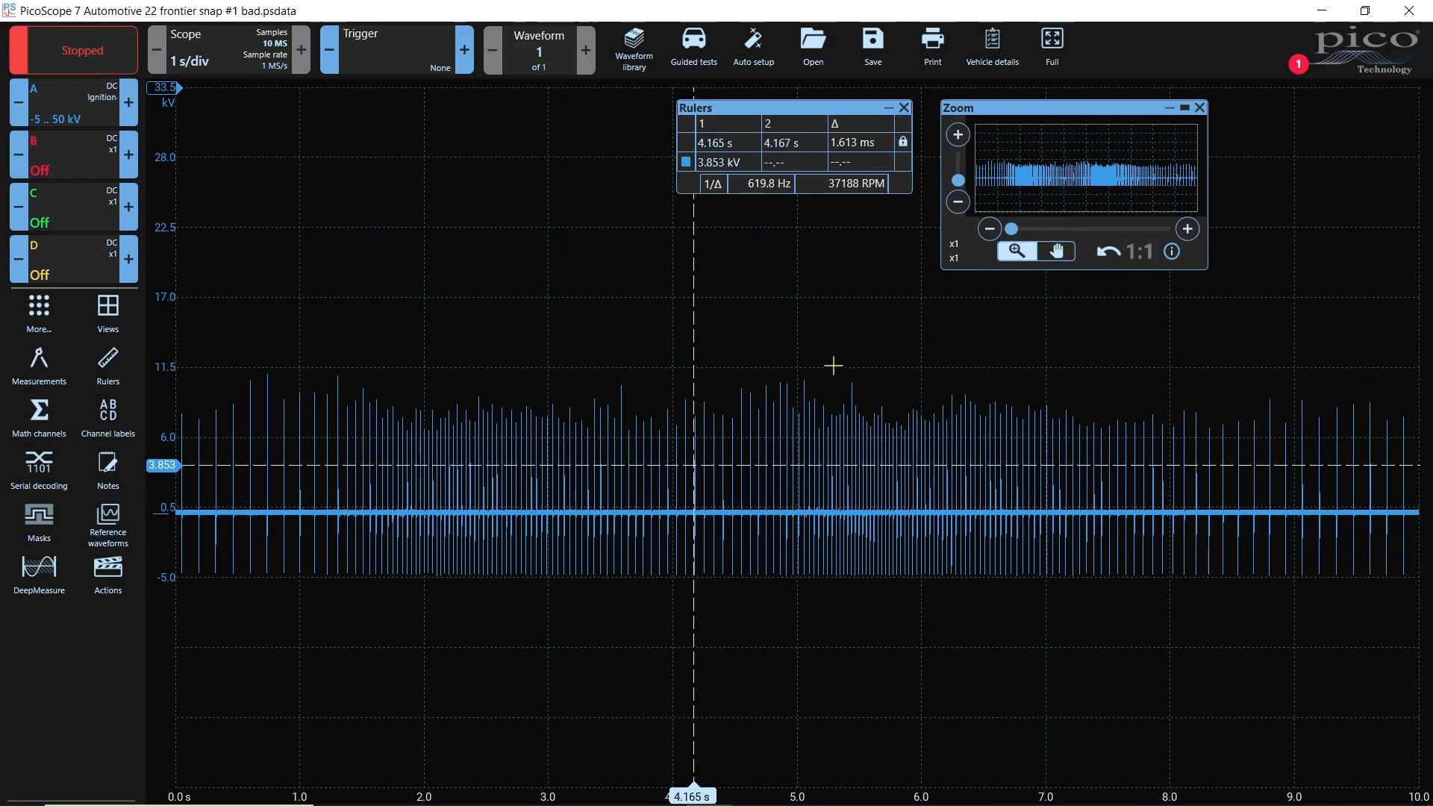
Zoom into a spark line, set the 1.613 ms rulers at 5.494–5.496 s, and return to the full capture
drag(834, 367, 884, 602)
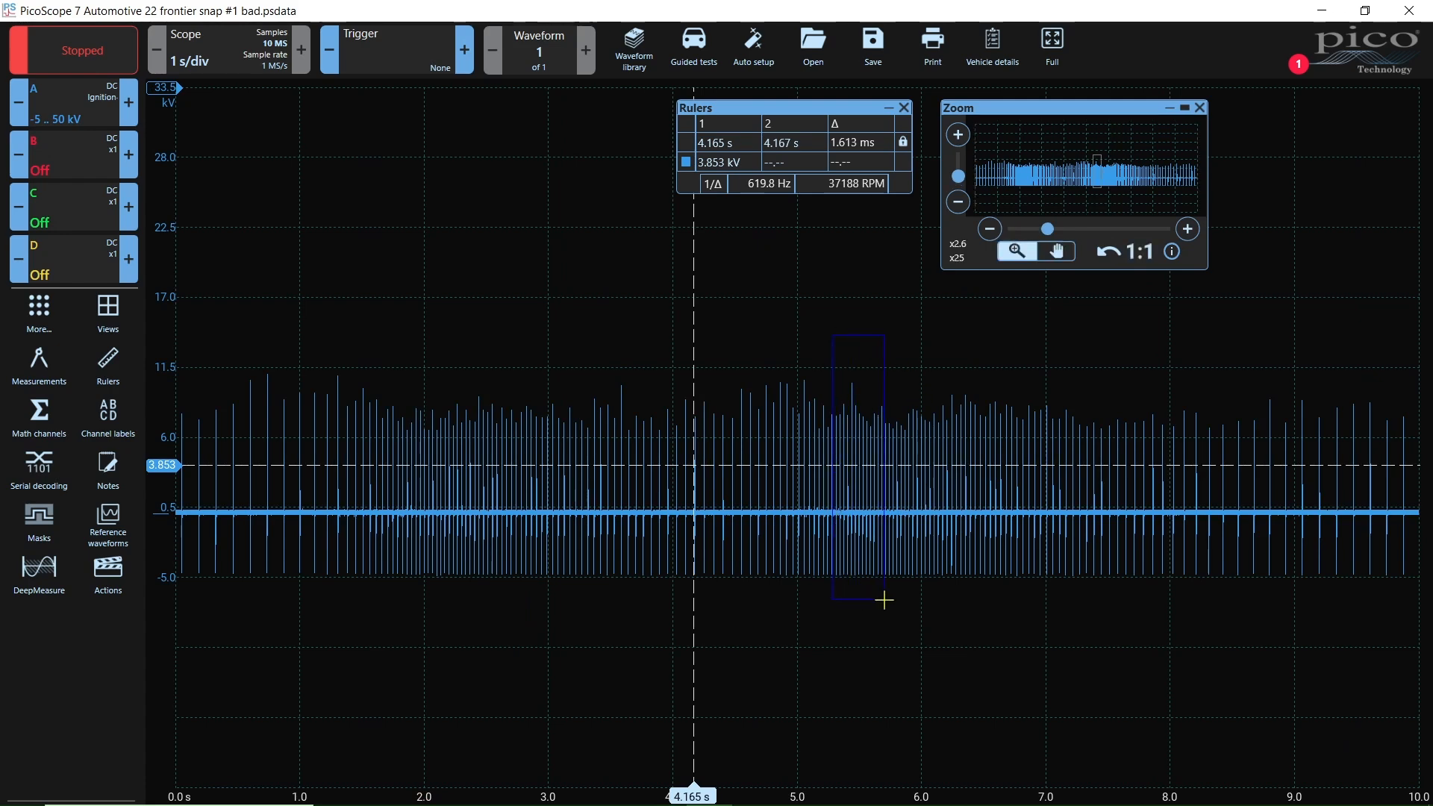
scroll(819, 651, up, 1)
scroll(818, 651, up, 1)
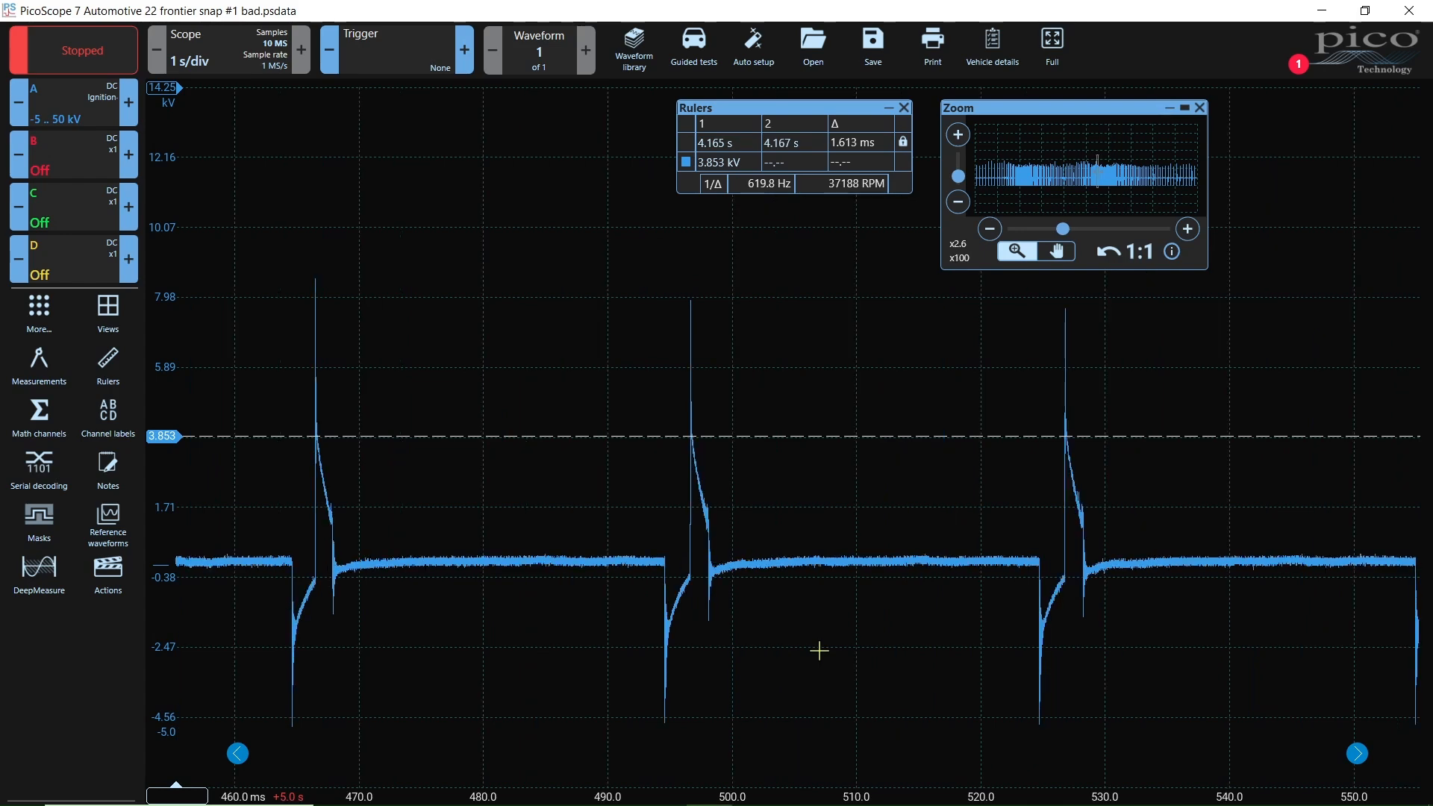
scroll(819, 650, up, 1)
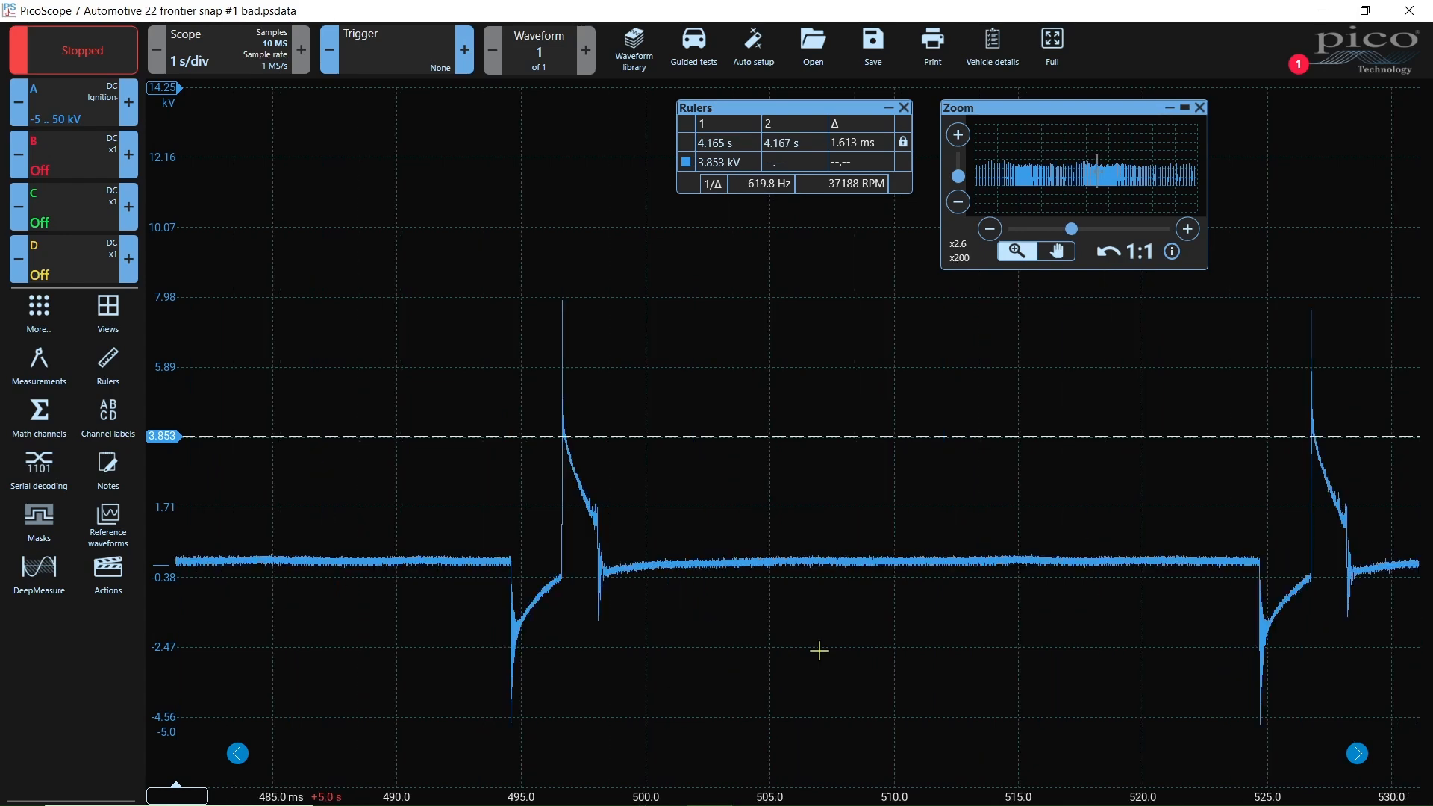
scroll(819, 651, up, 1)
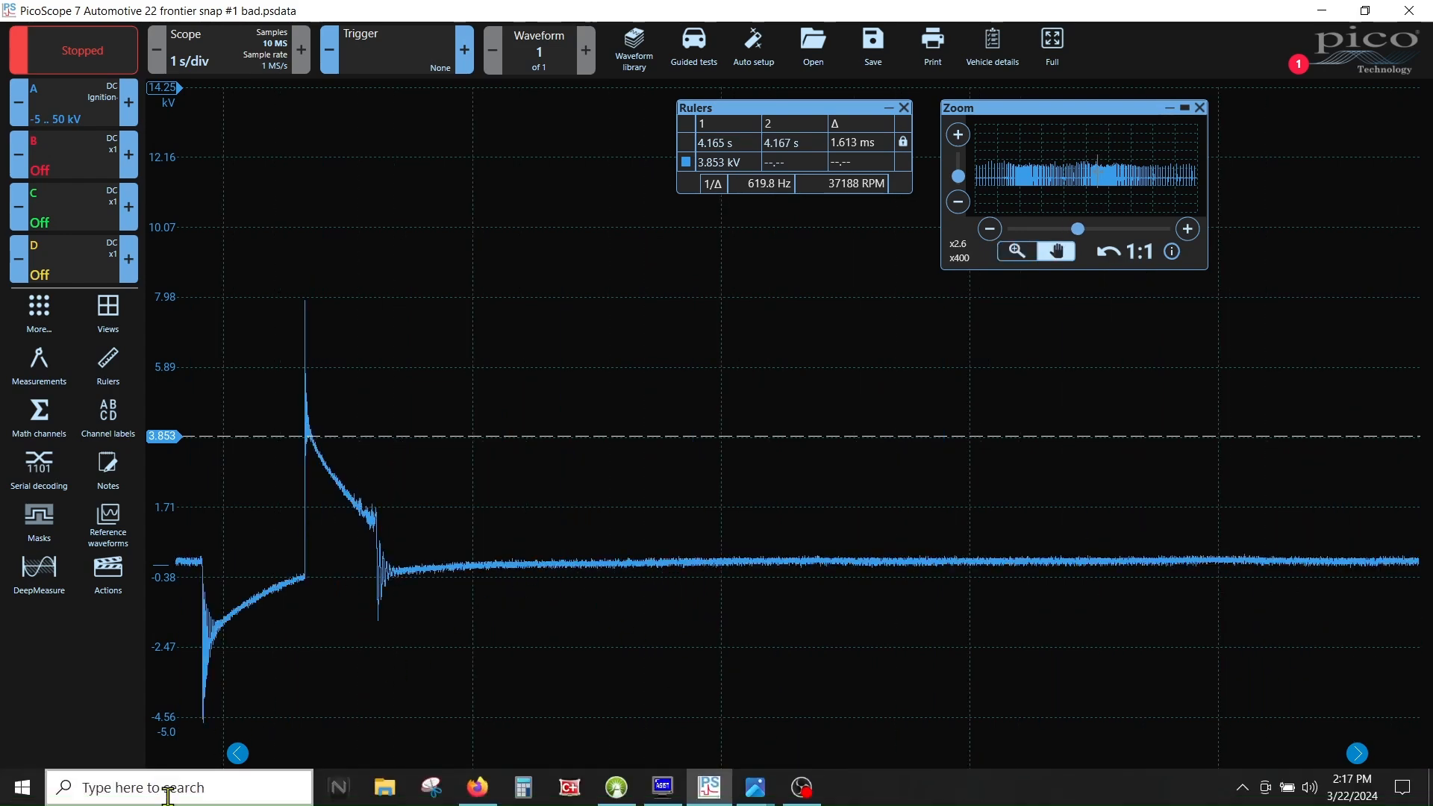
mouse_move(162, 784)
mouse_down()
mouse_move(203, 796)
mouse_move(328, 742)
mouse_up()
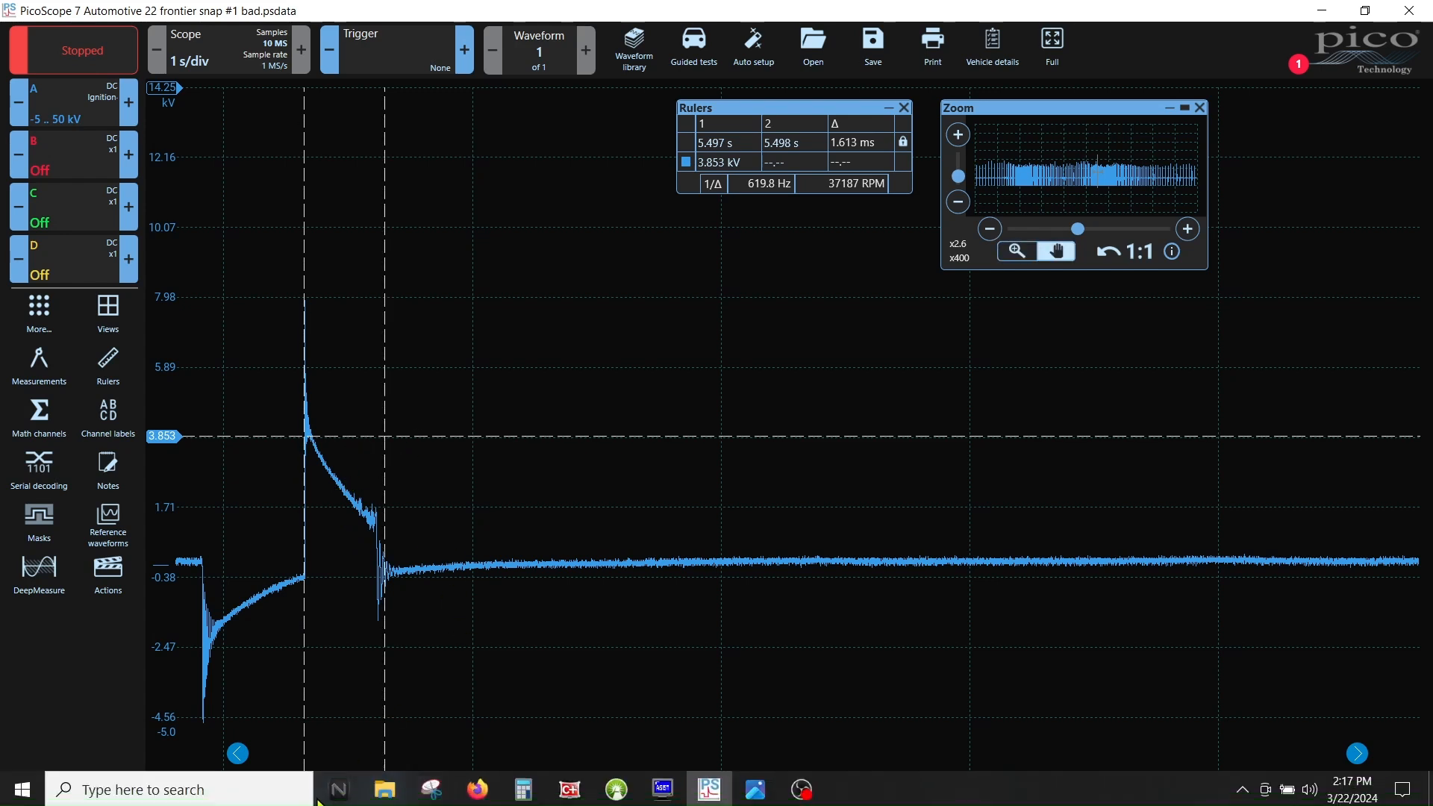
drag(303, 643, 164, 635)
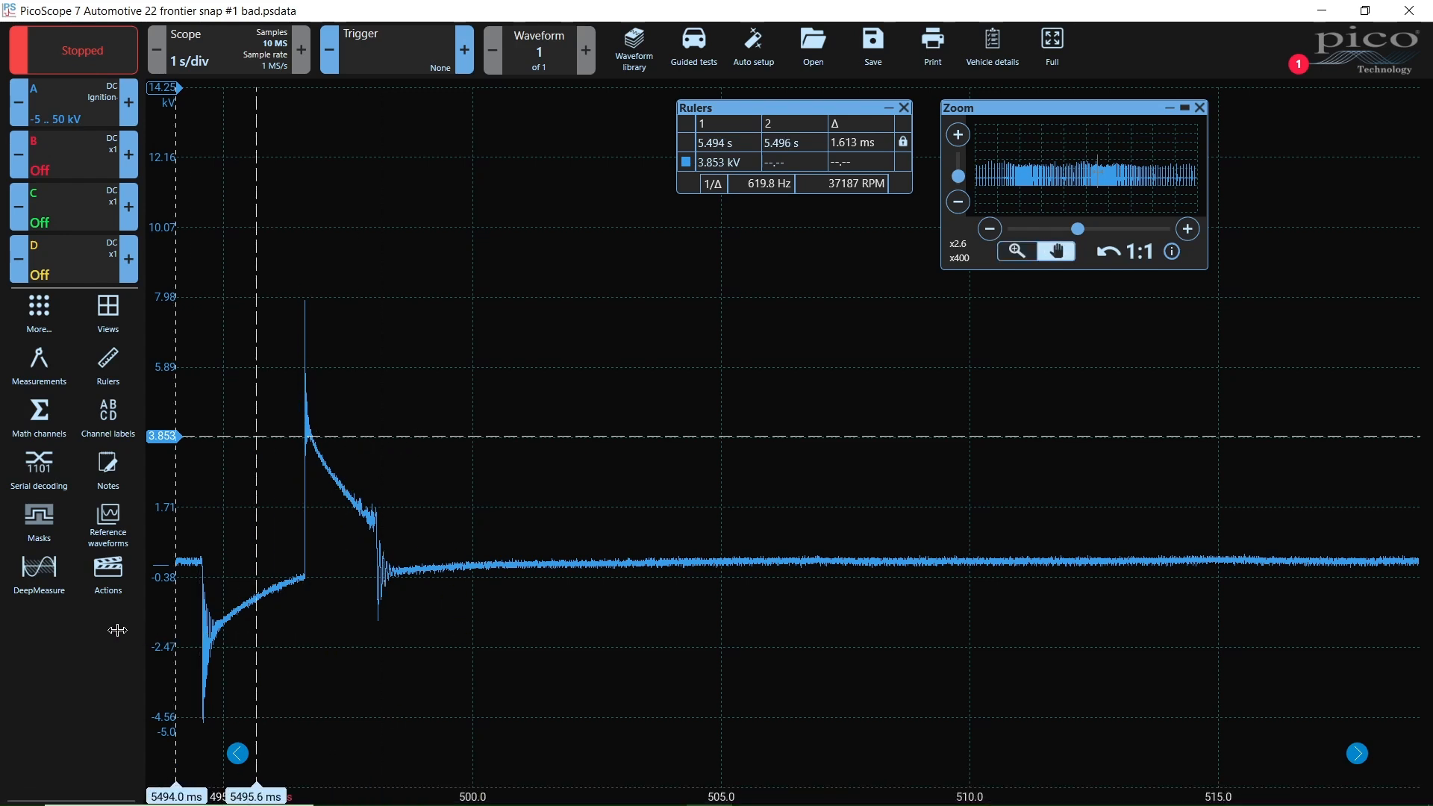
scroll(992, 401, down, 1)
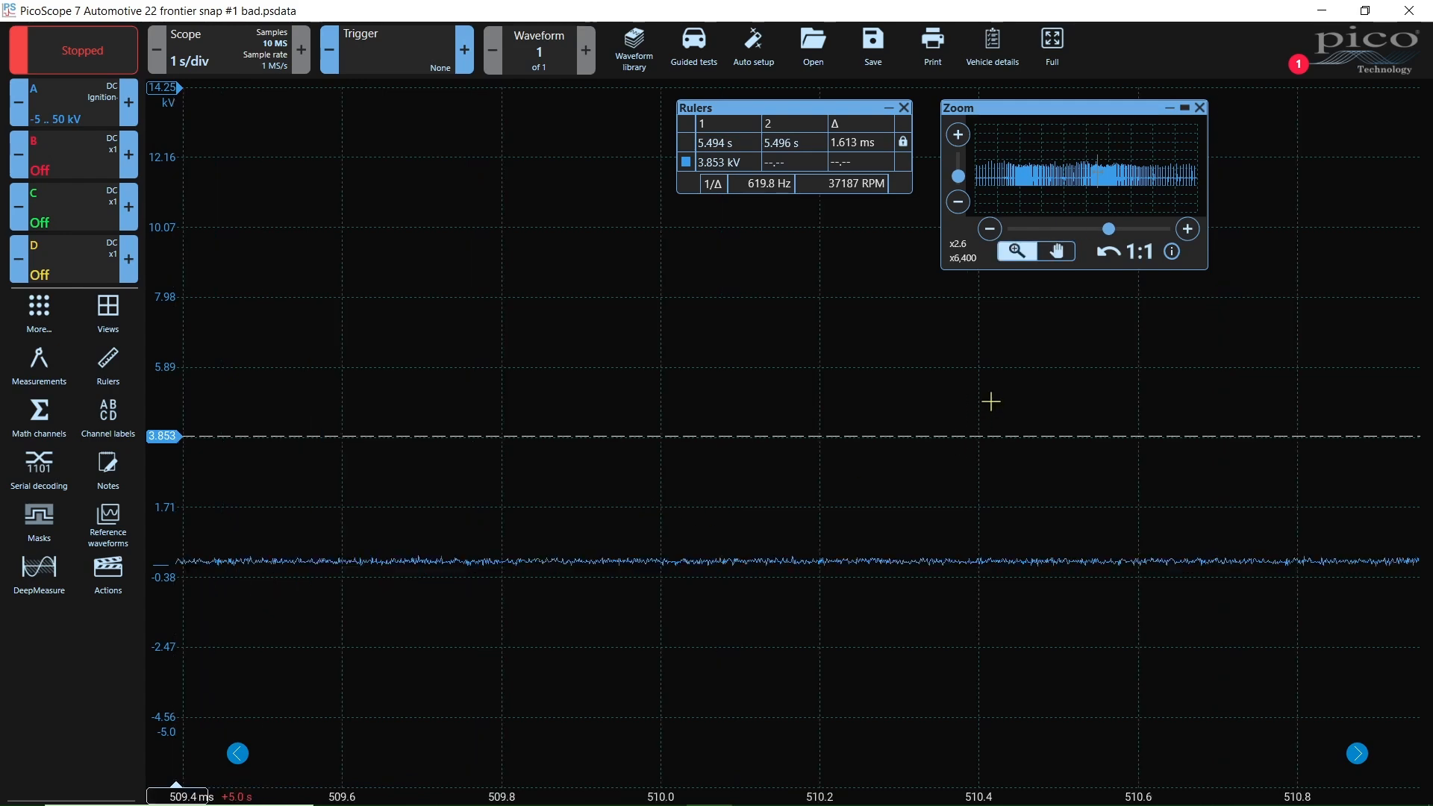
scroll(992, 401, down, 1)
scroll(991, 401, down, 1)
scroll(991, 401, down, 1)
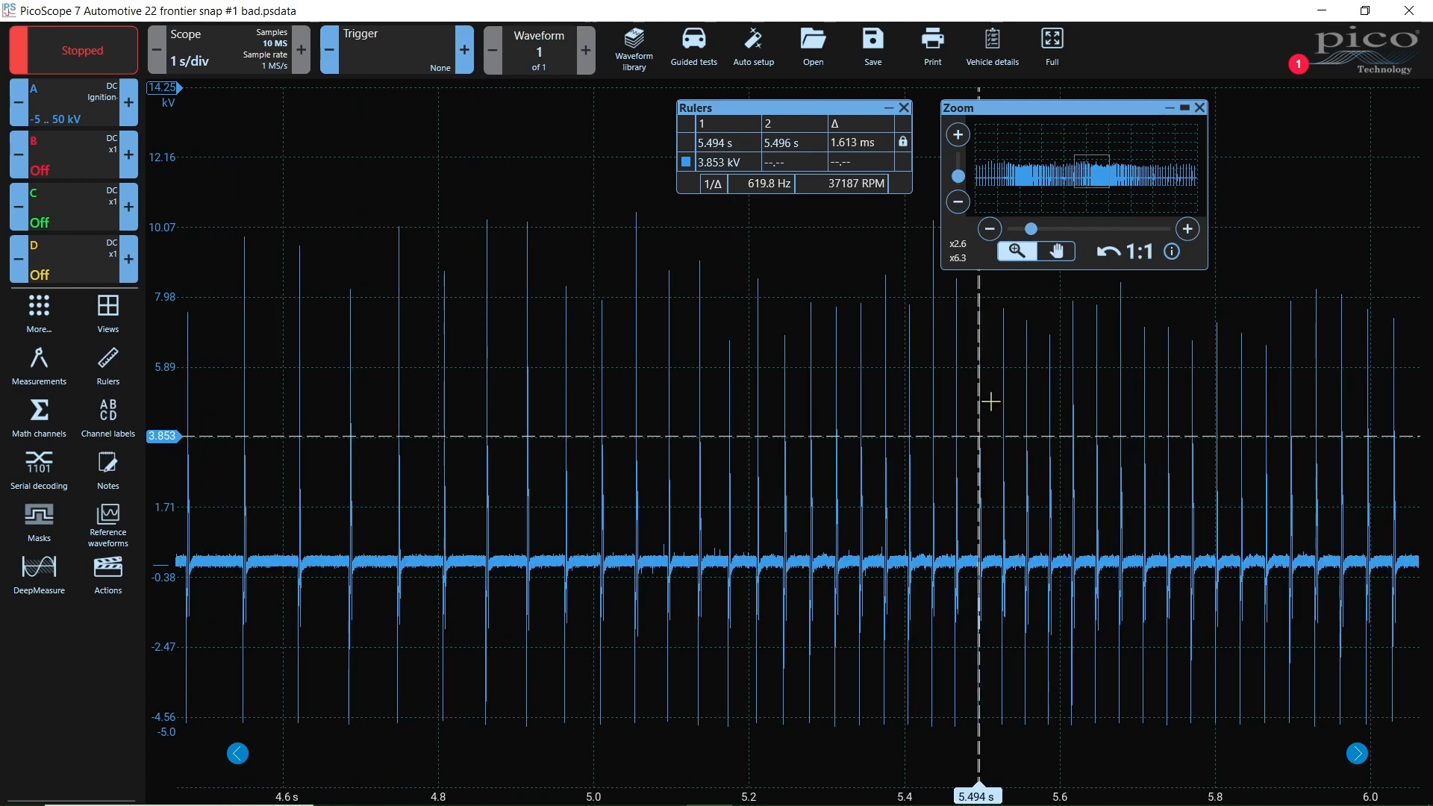
scroll(992, 401, down, 1)
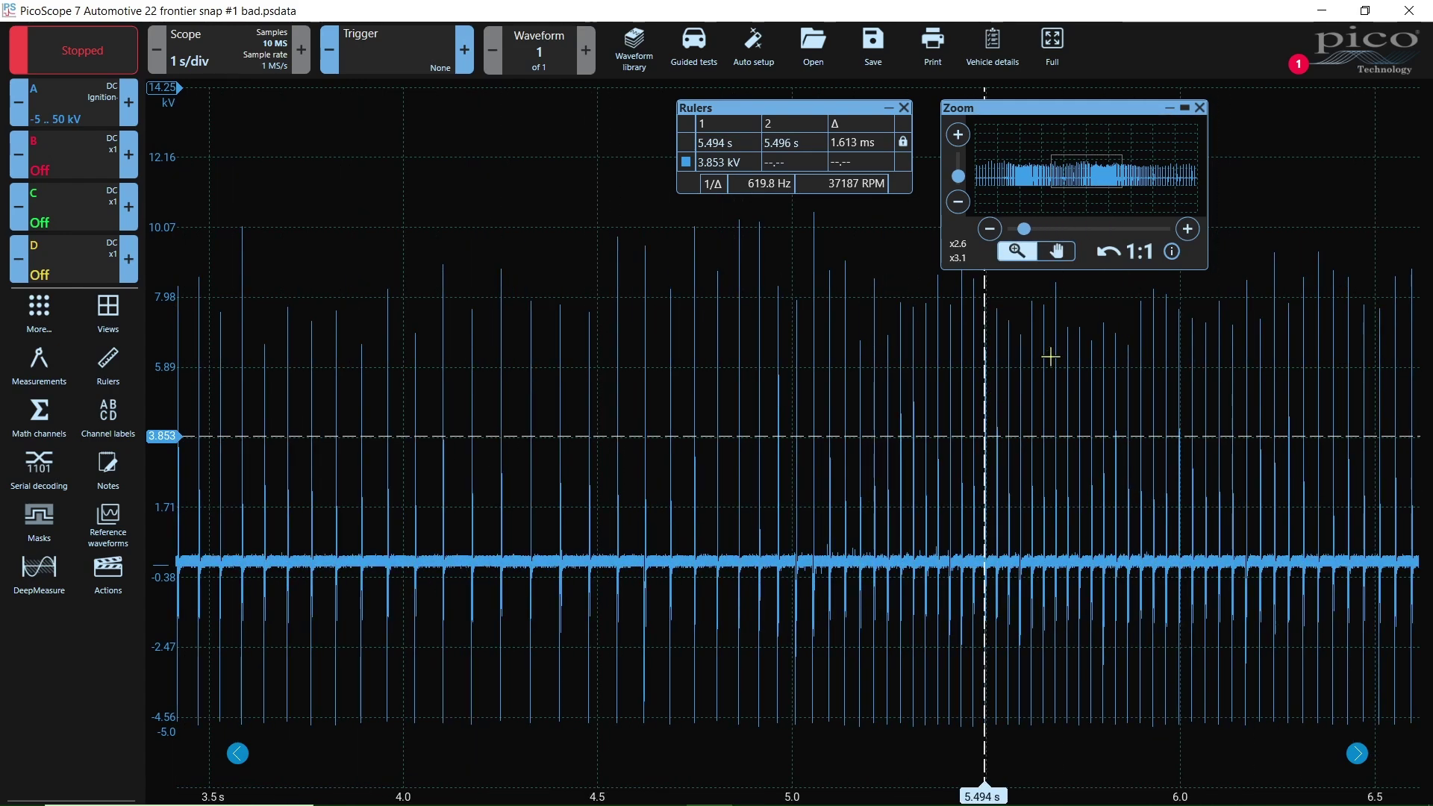
click(1141, 251)
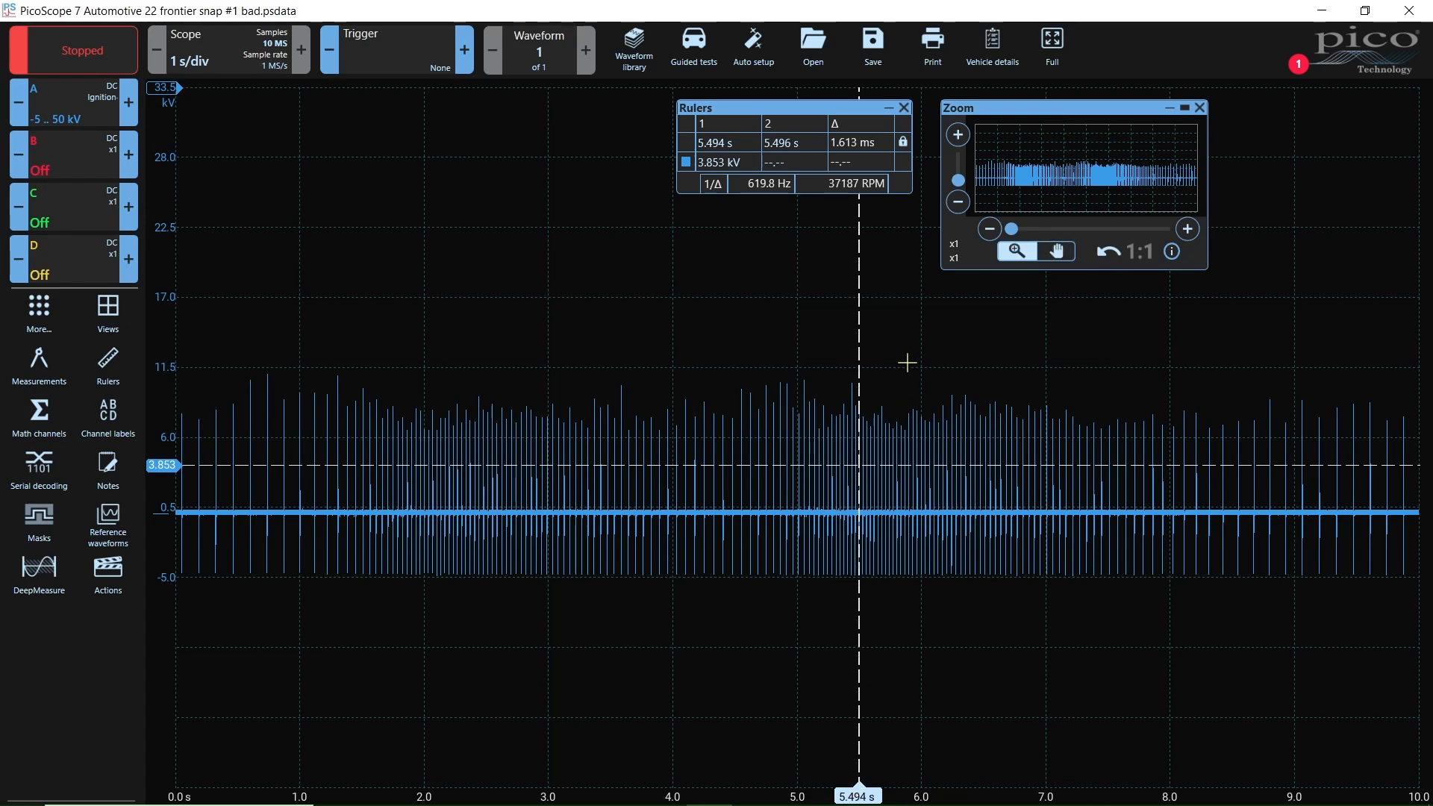
Load the '22 frontier snap #3 good.psdata' capture from Recent files
click(821, 50)
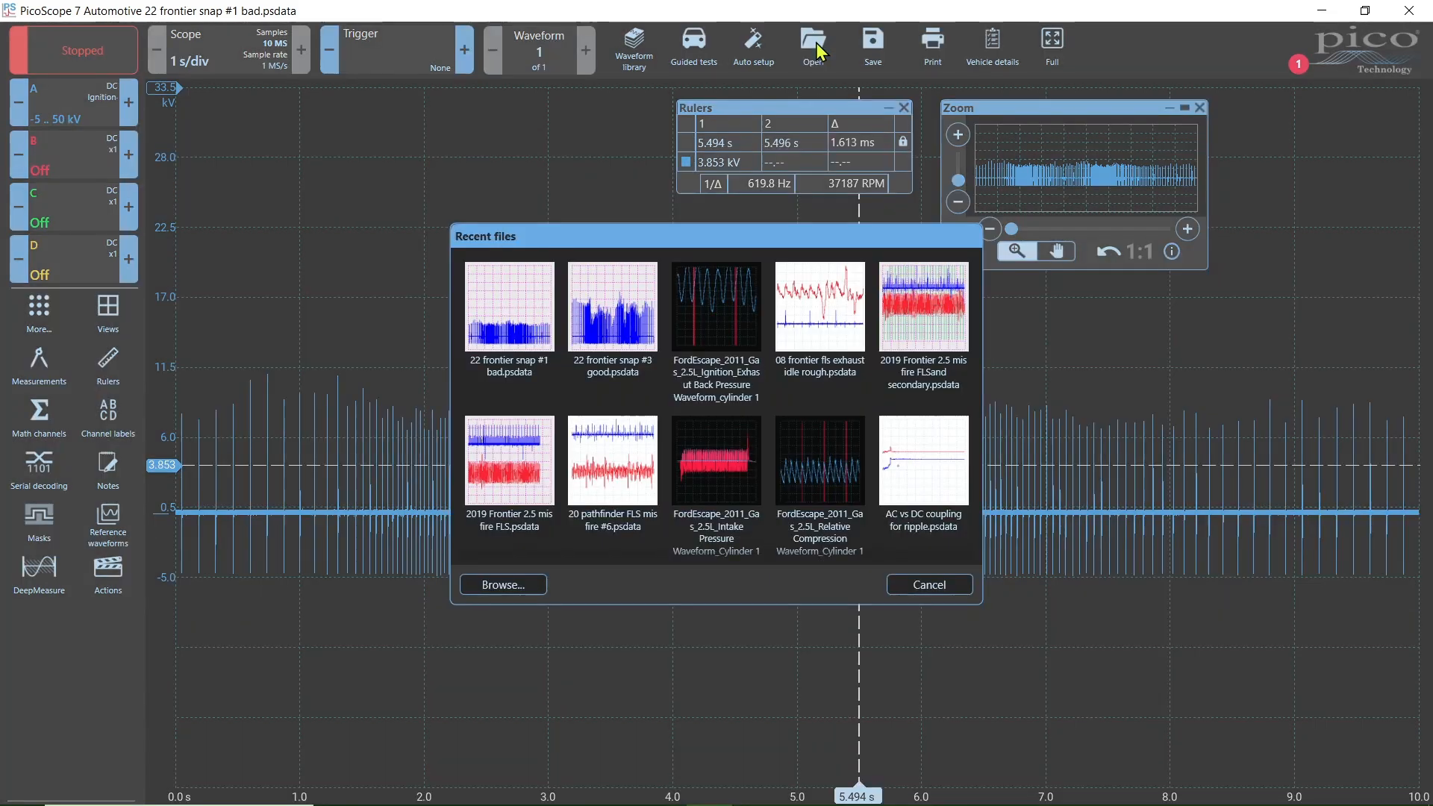
click(618, 308)
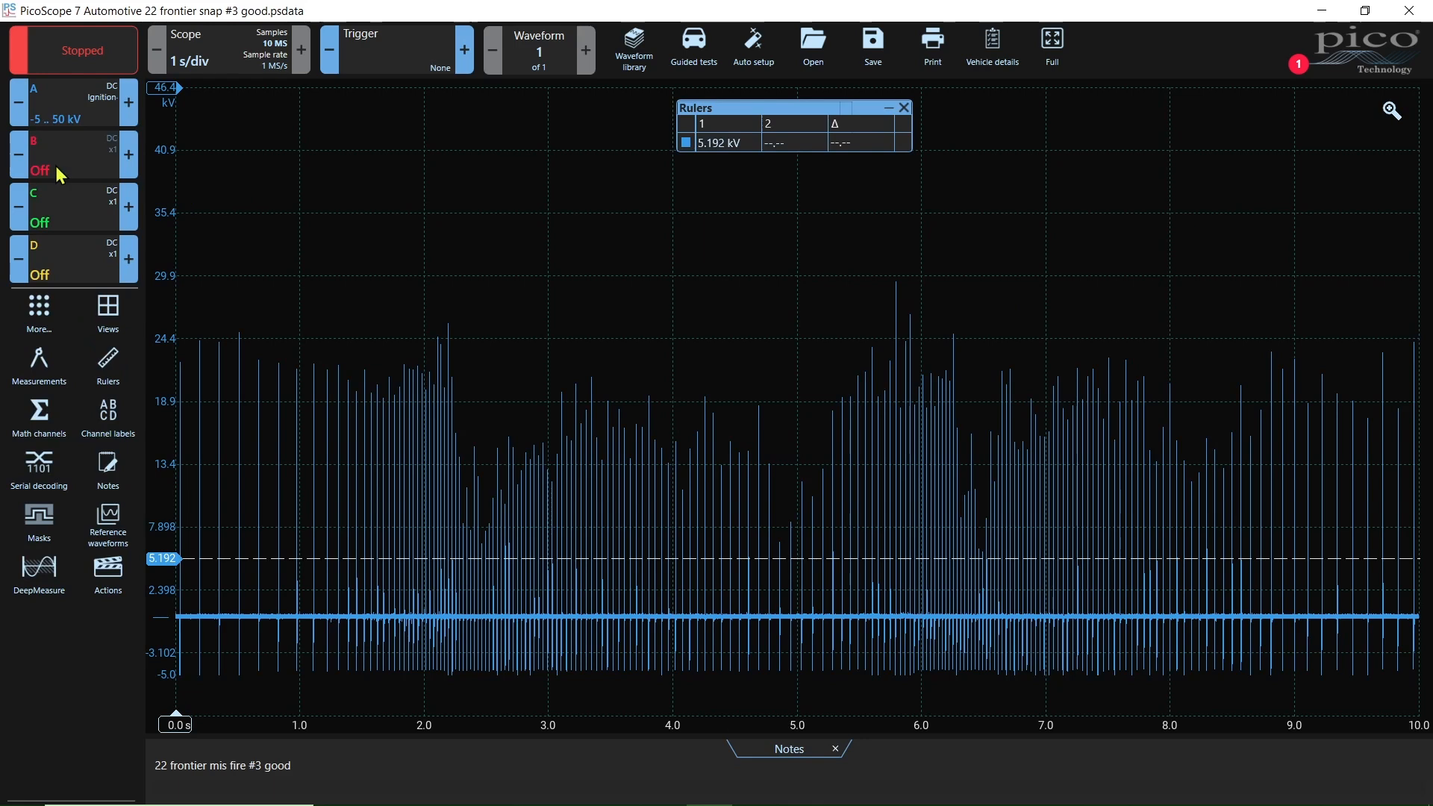
Remove the 5.192 kV voltage ruler, rescale the voltage axis and close the Notes panel
click(219, 62)
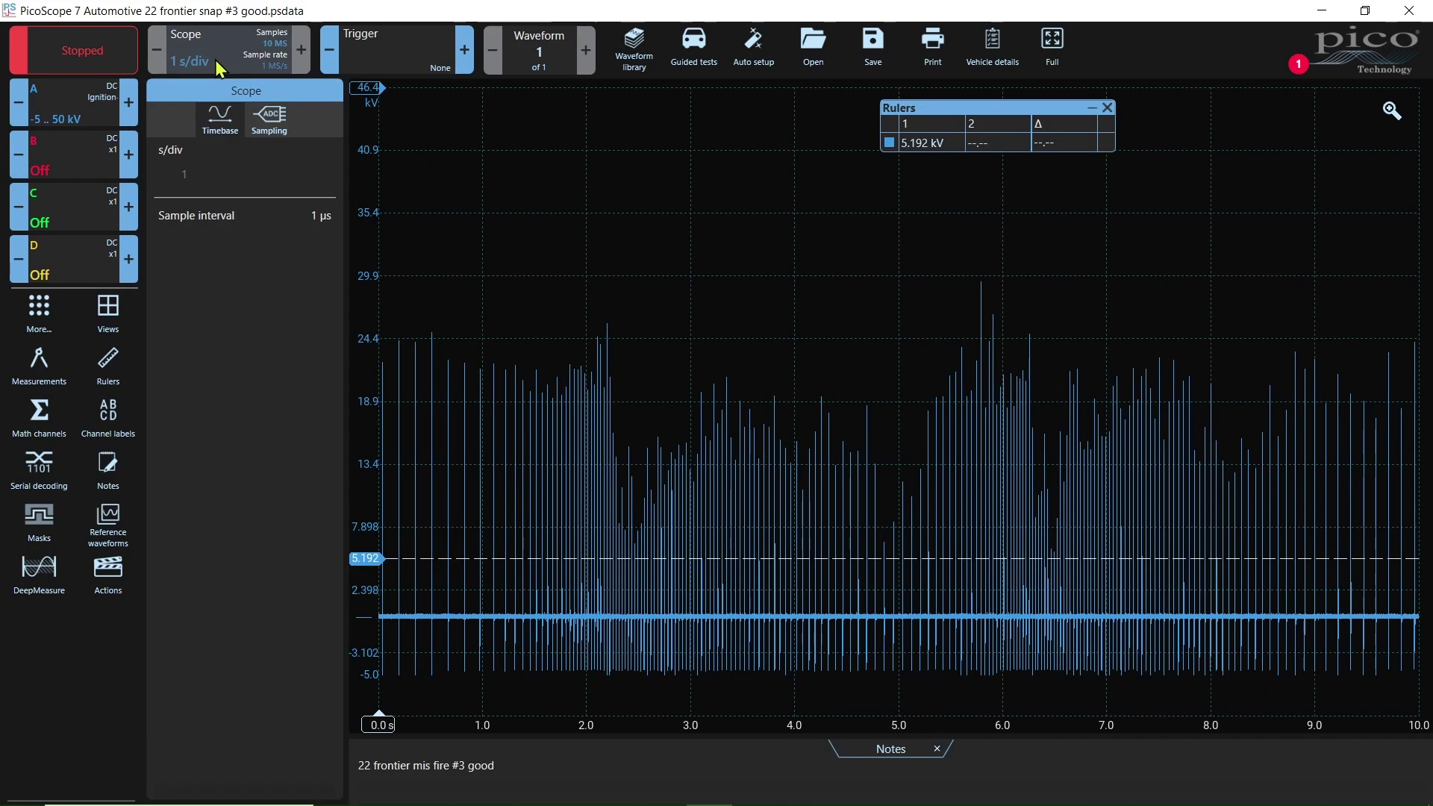
click(102, 646)
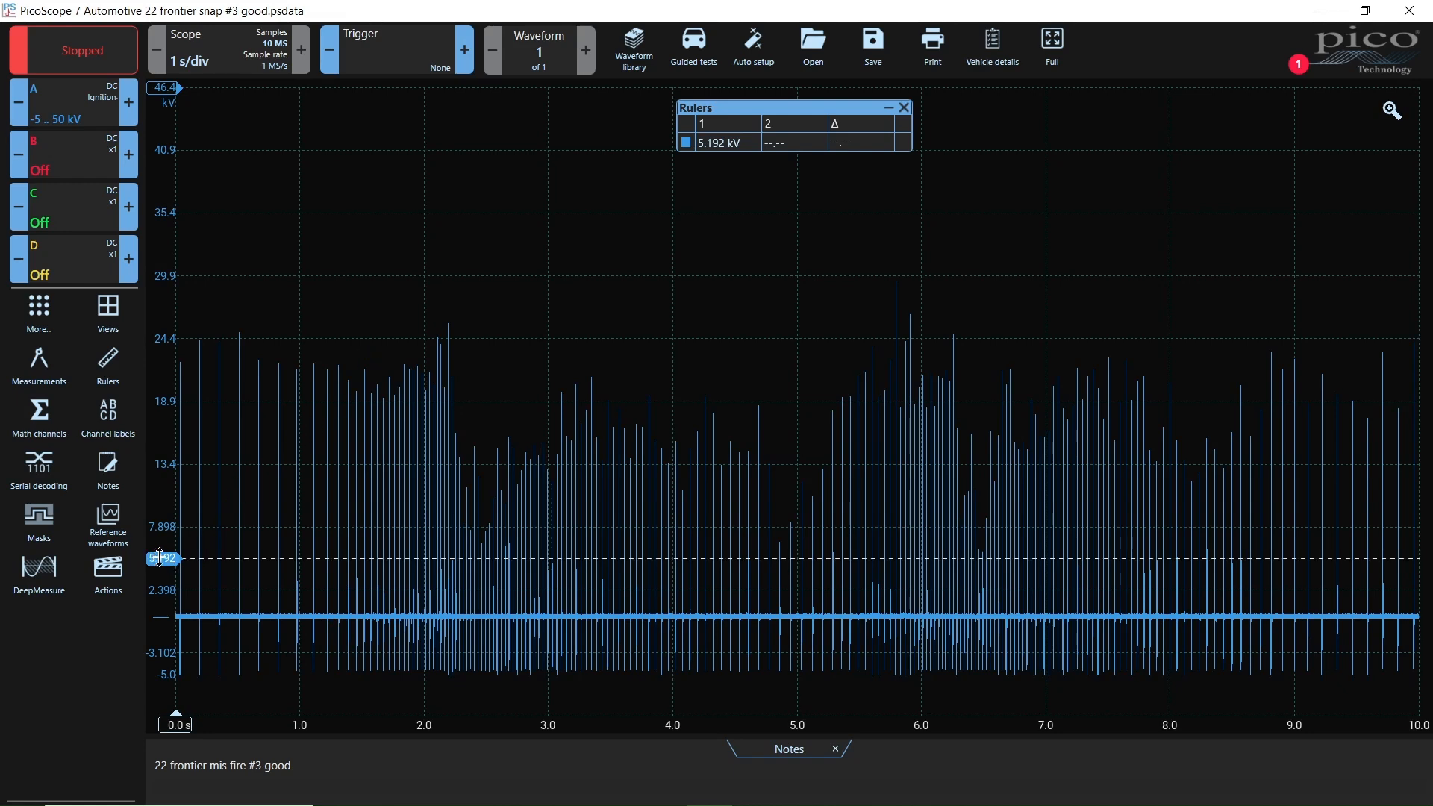
drag(163, 557, 164, 67)
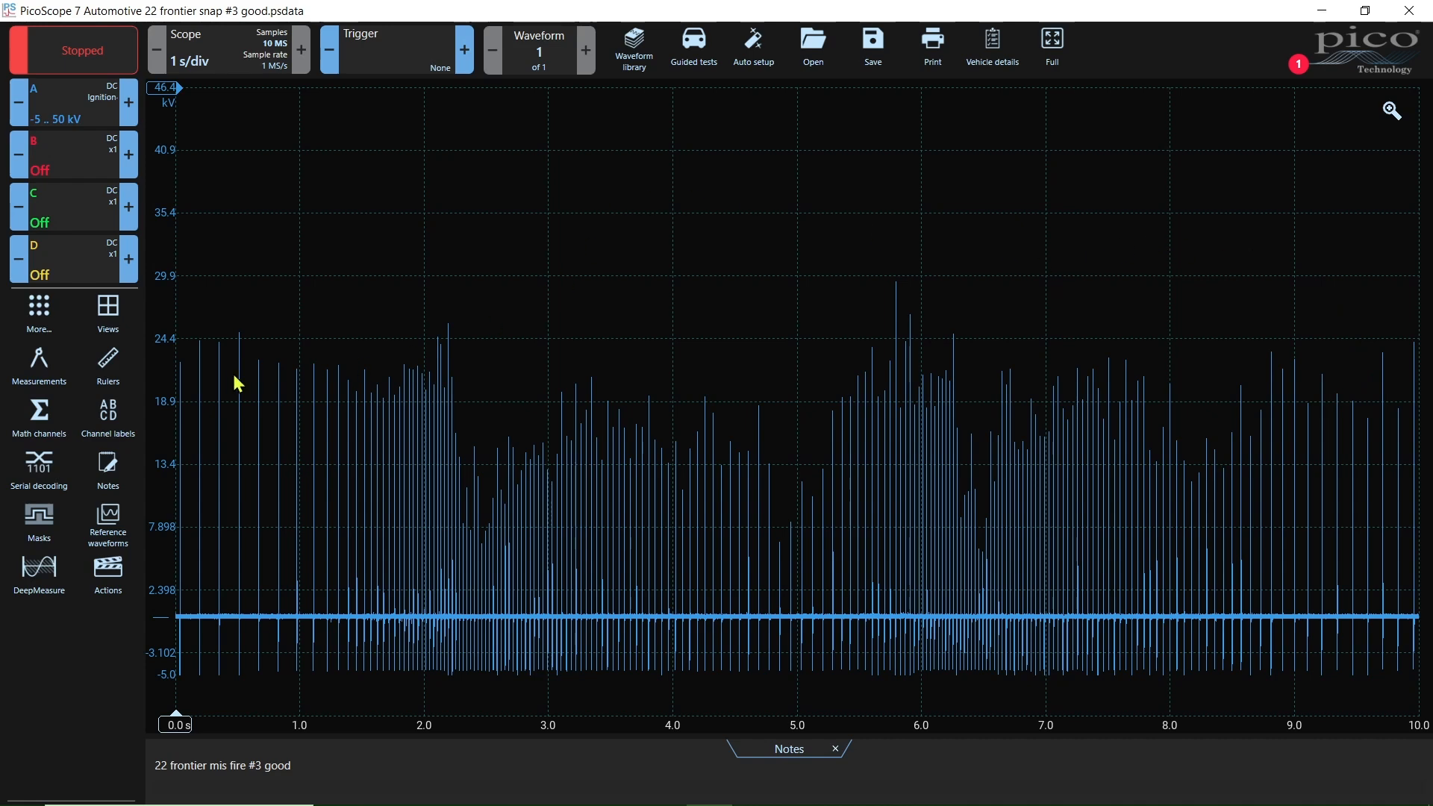
drag(158, 404, 174, 340)
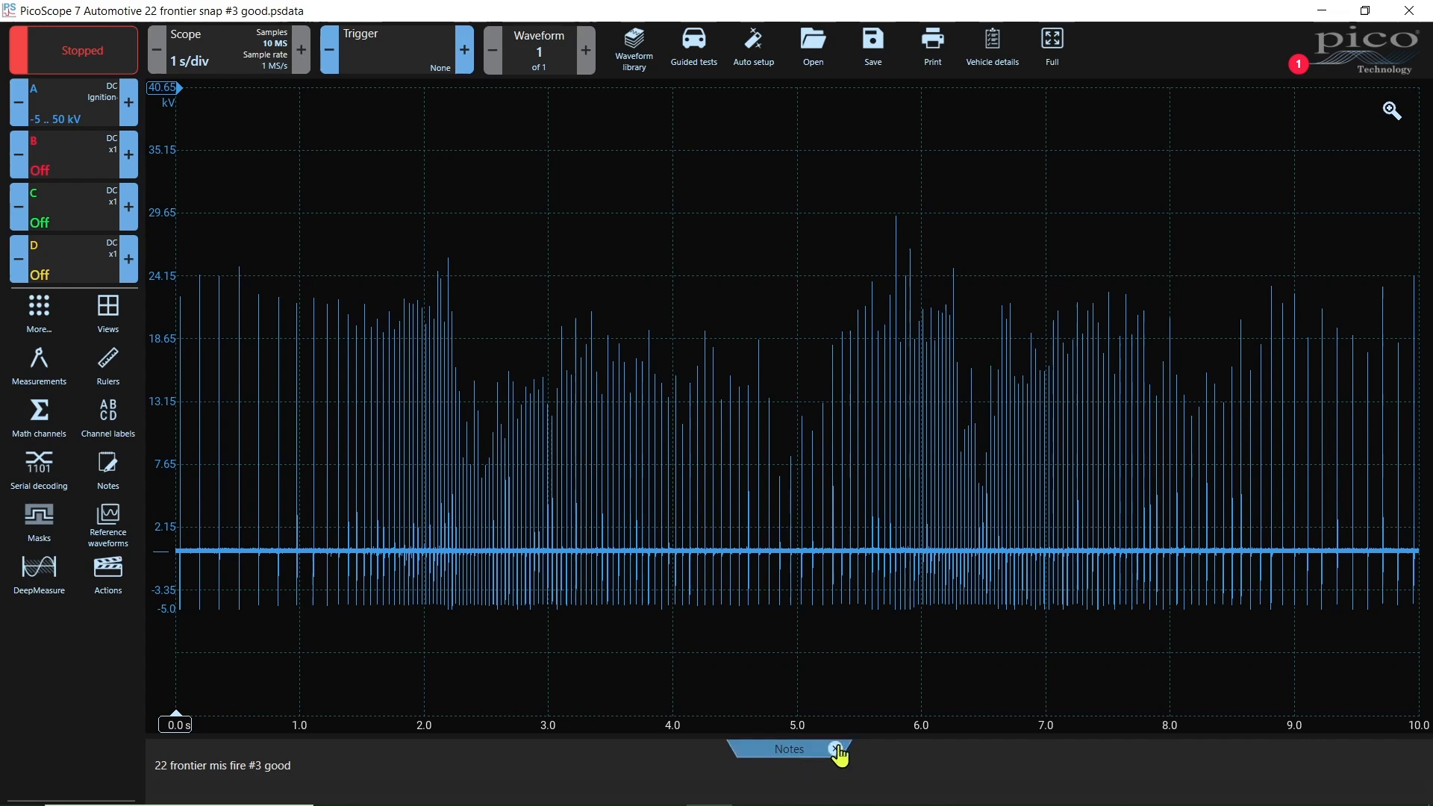
click(836, 748)
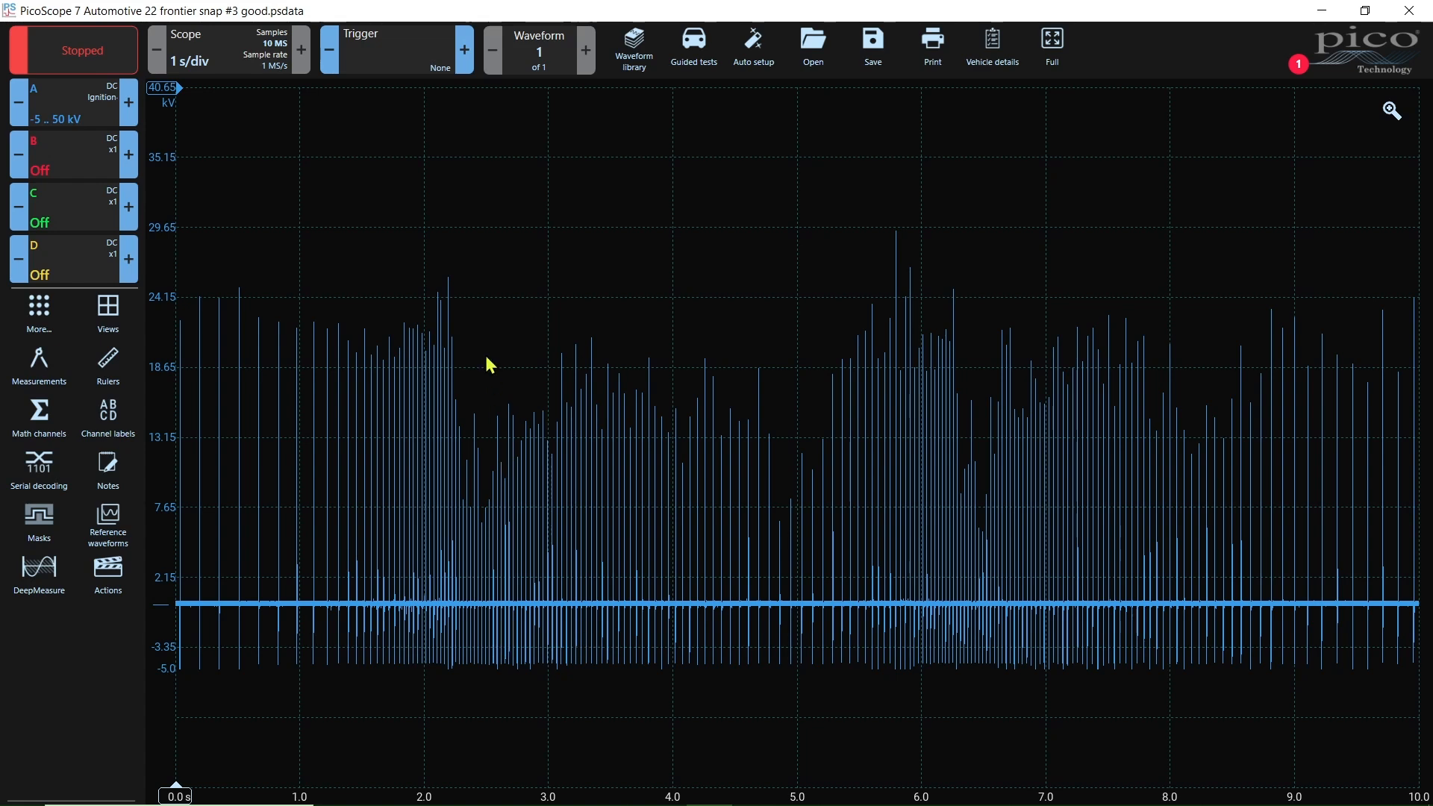
Bring up the zoom controls and move them above the waveform
click(1392, 111)
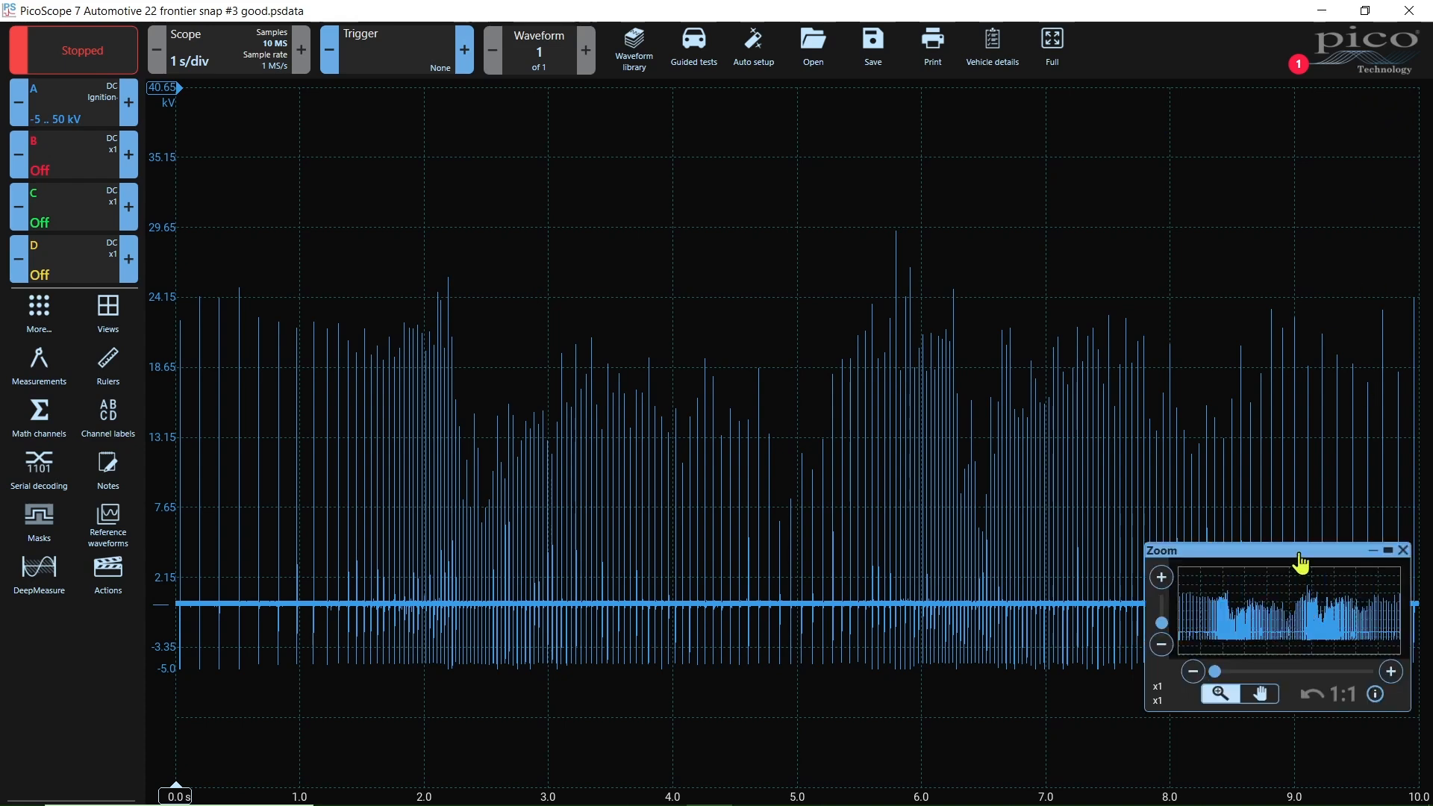
drag(1298, 587, 1046, 144)
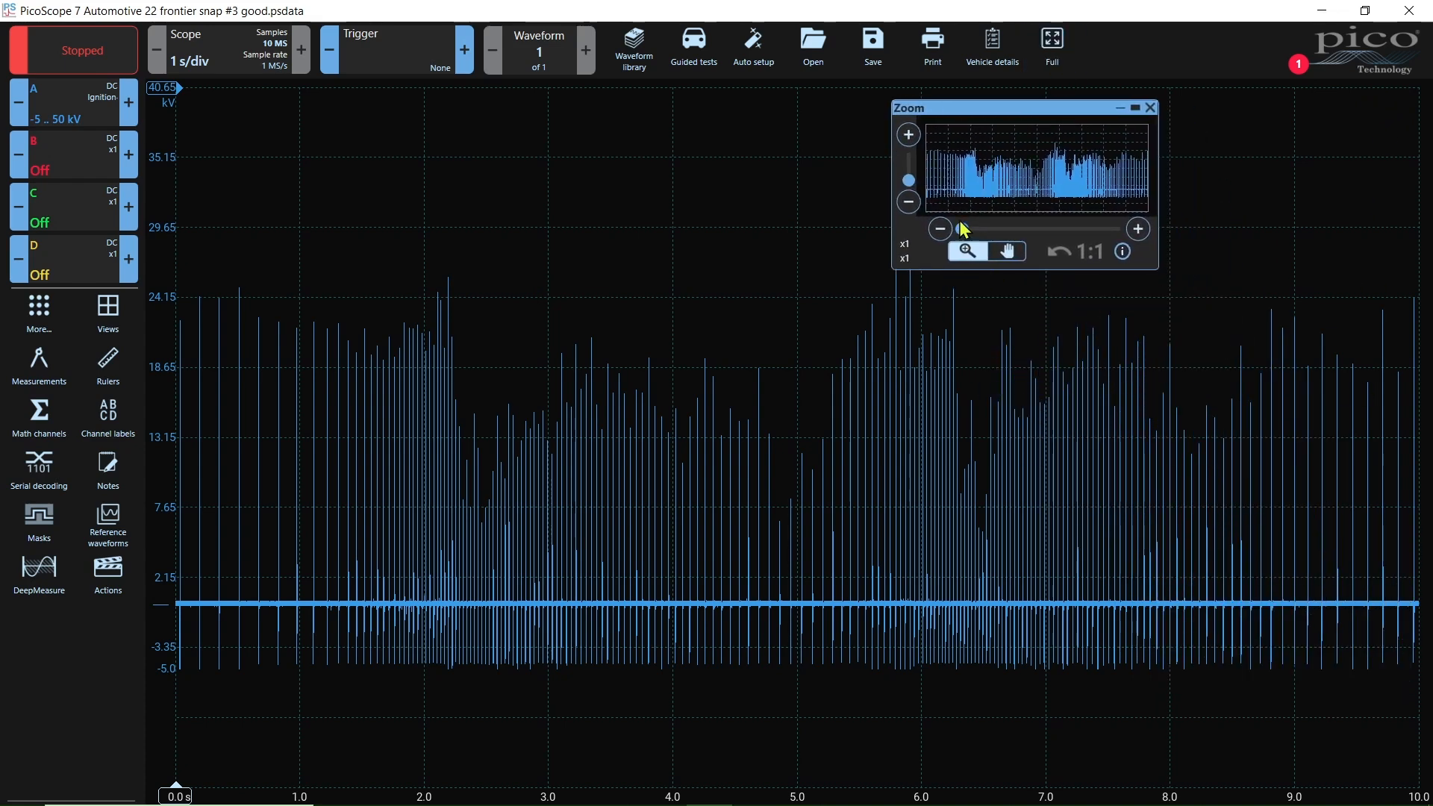
Compact the zoom controls and zoom the time axis in on a few spark events
click(1135, 108)
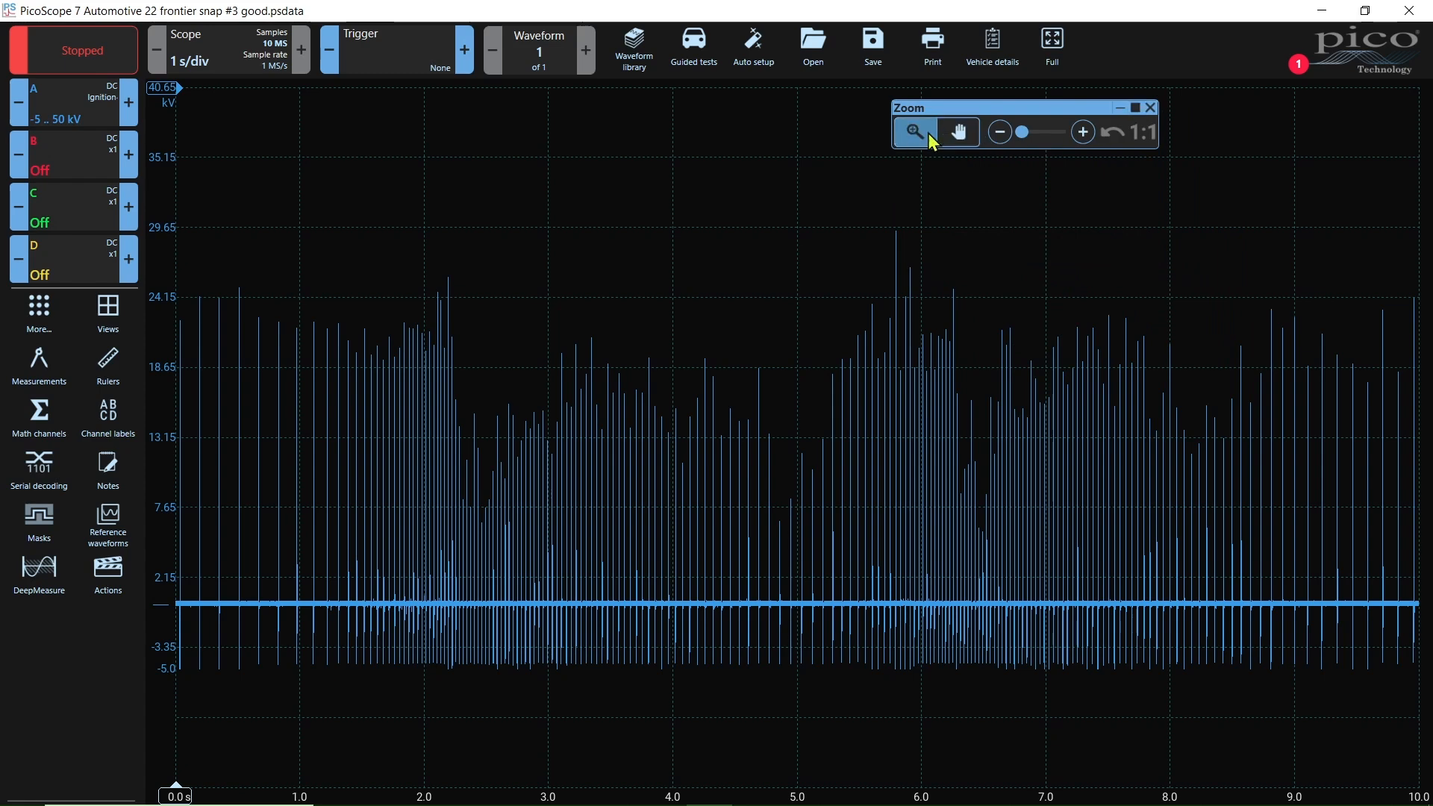
drag(386, 275, 466, 678)
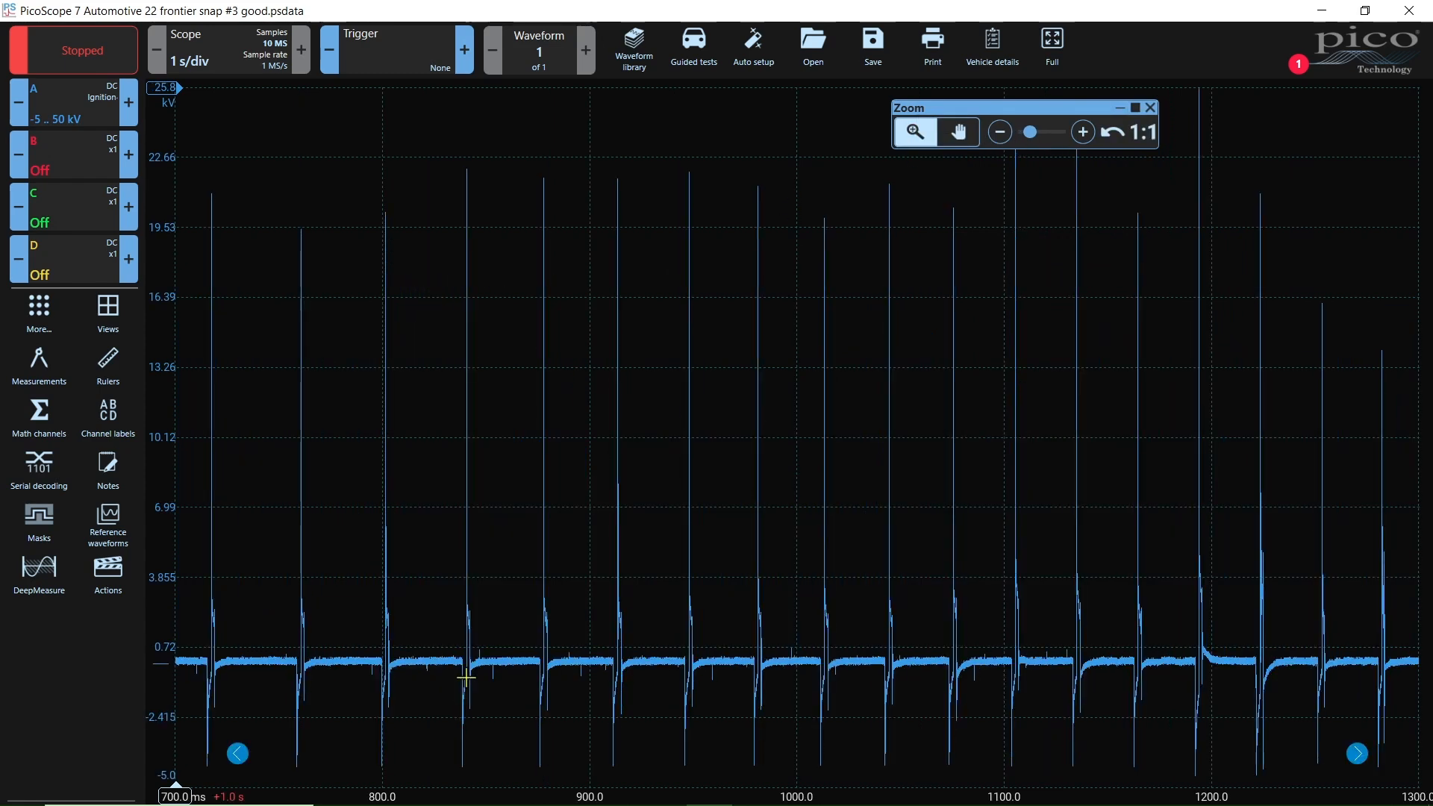
click(643, 662)
click(648, 663)
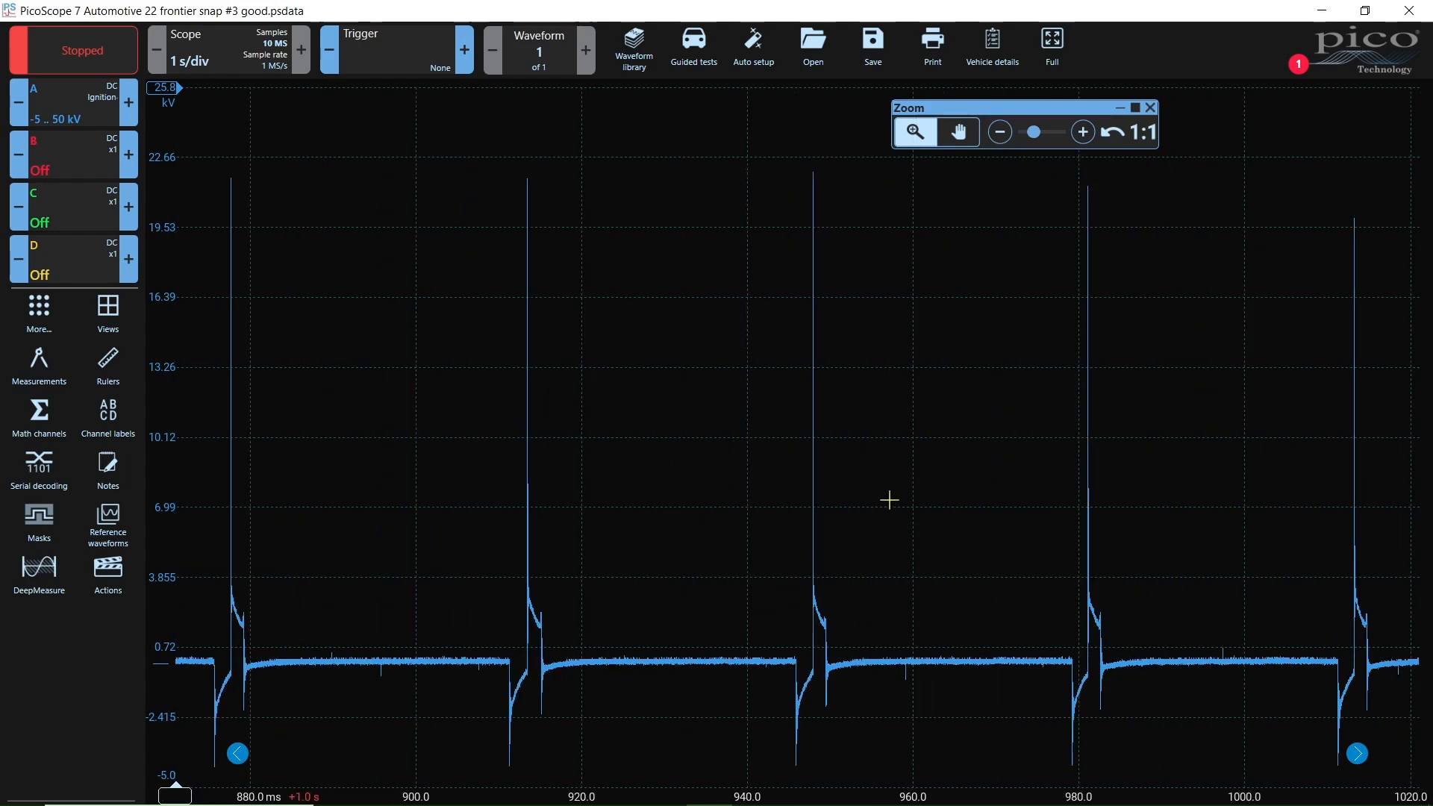
Pan along to later spark events, settling on a single spark around 220 ms
click(958, 132)
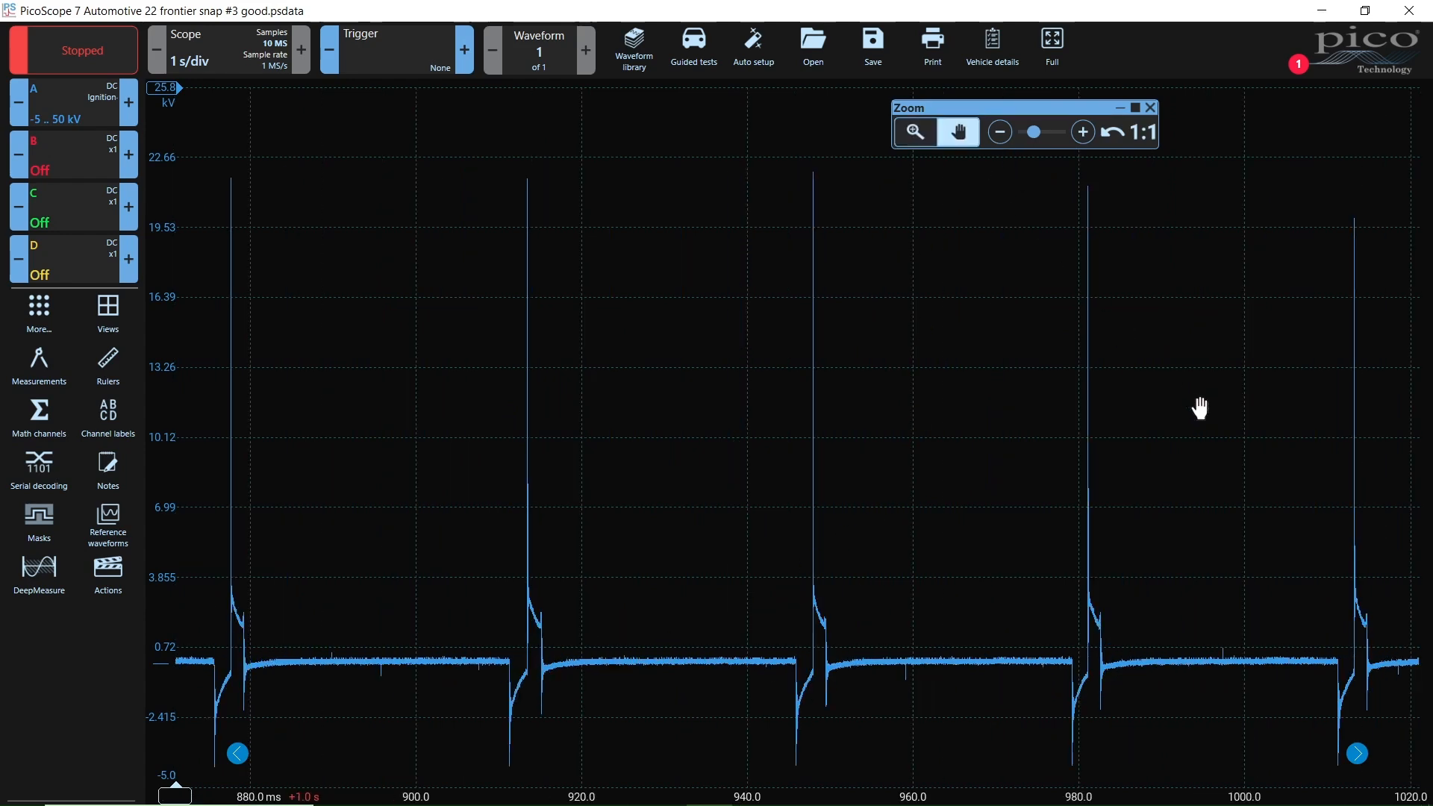
mouse_move(1226, 431)
mouse_down()
mouse_move(836, 423)
mouse_move(650, 381)
mouse_up()
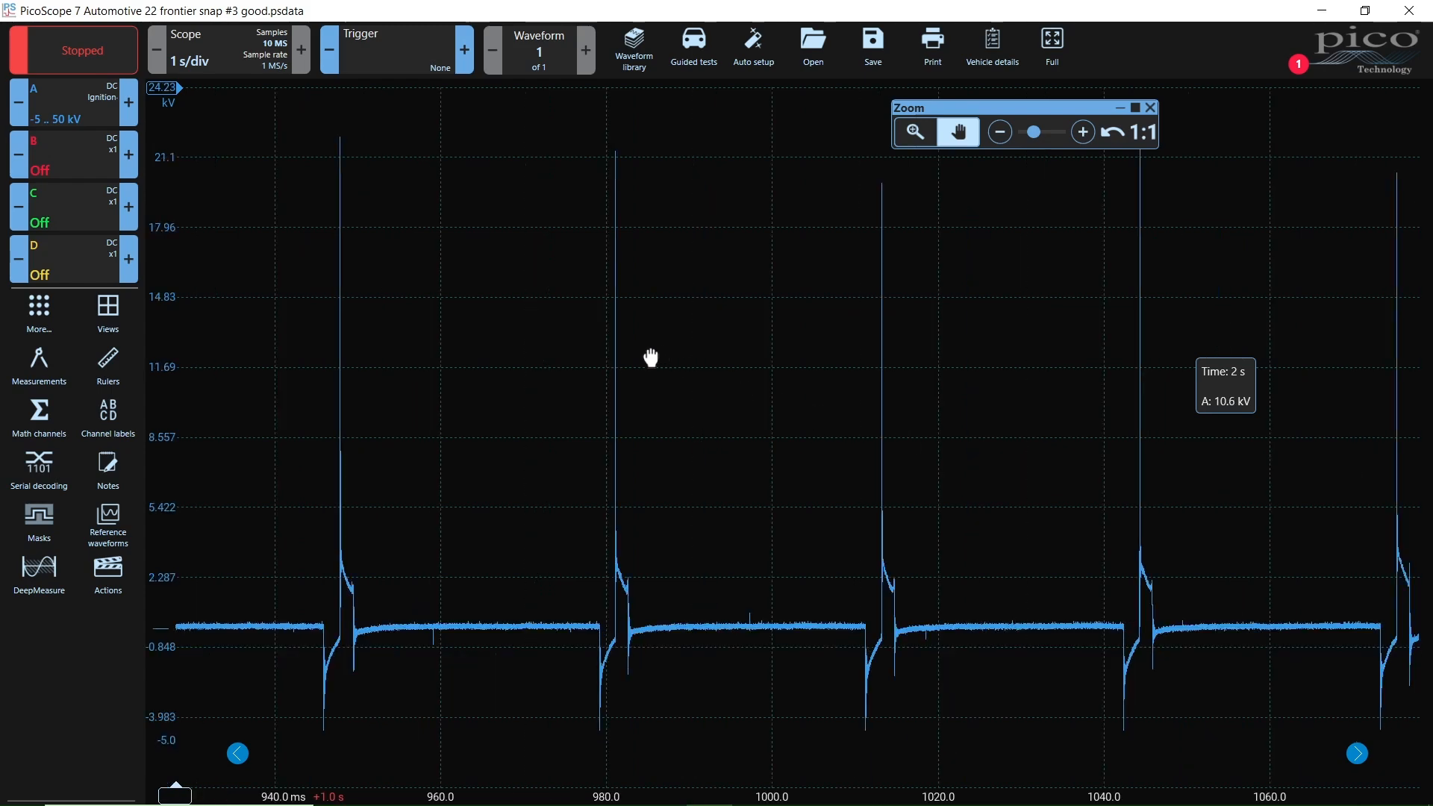
mouse_move(1120, 386)
mouse_down()
mouse_move(879, 401)
mouse_move(532, 380)
mouse_up()
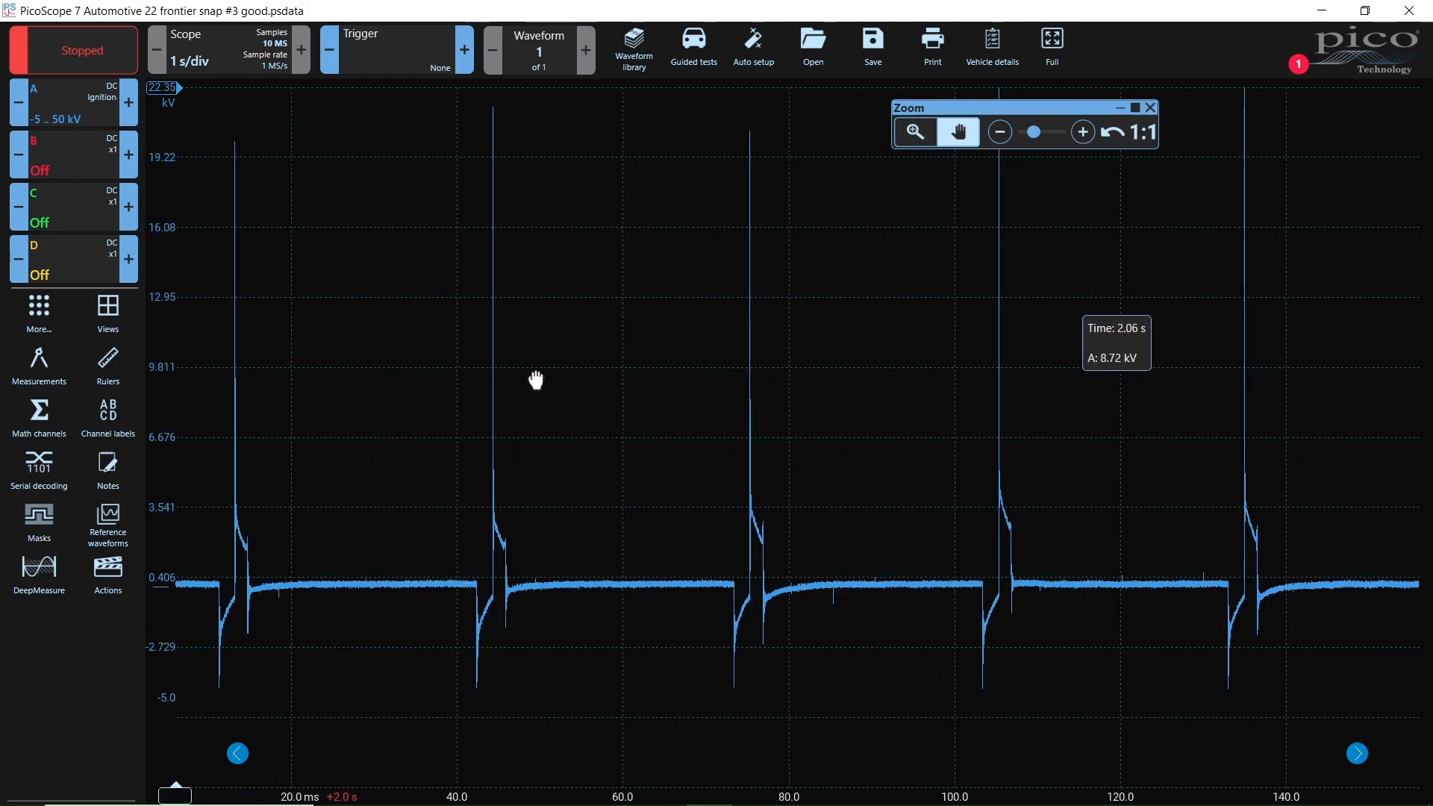
drag(1069, 432, 493, 421)
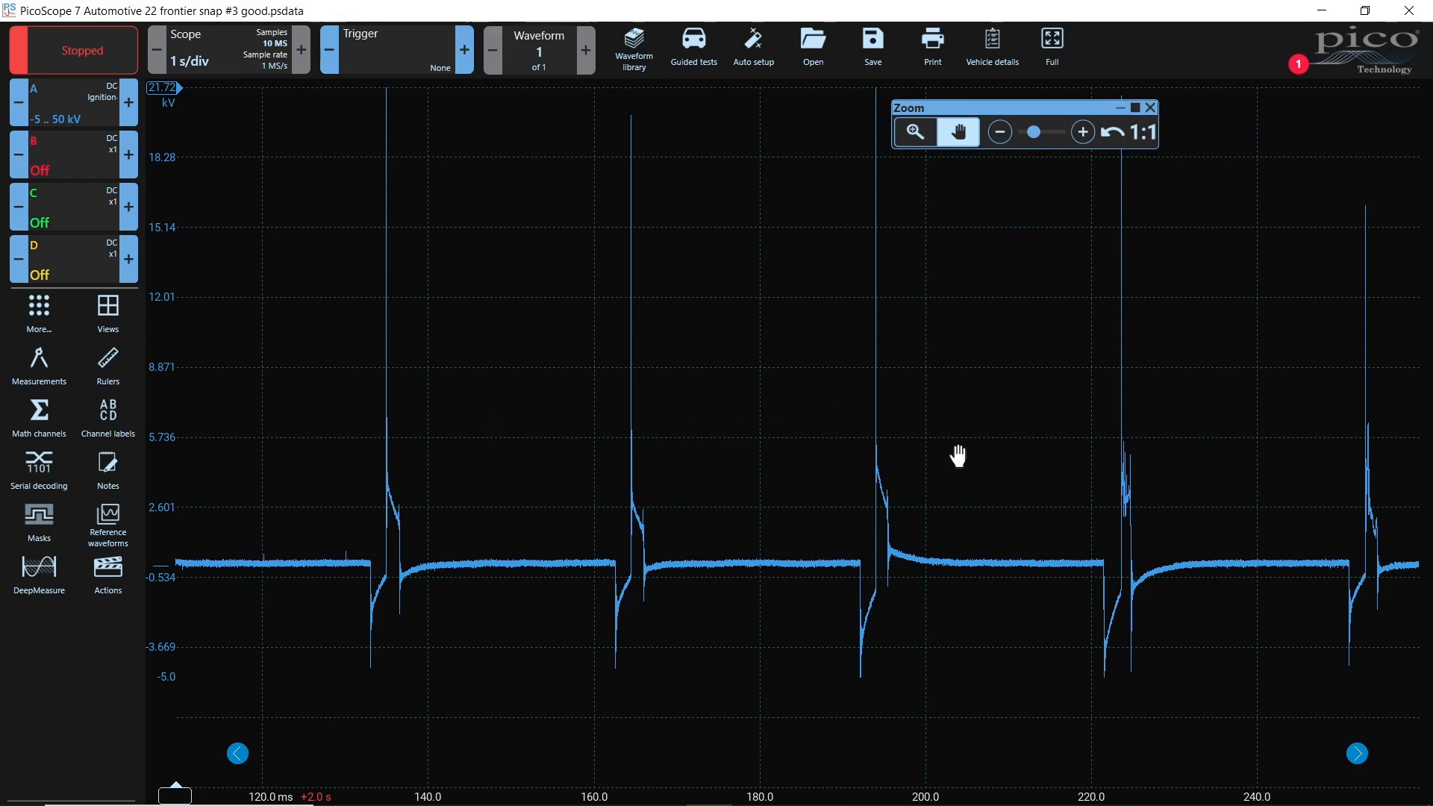
drag(953, 457, 884, 487)
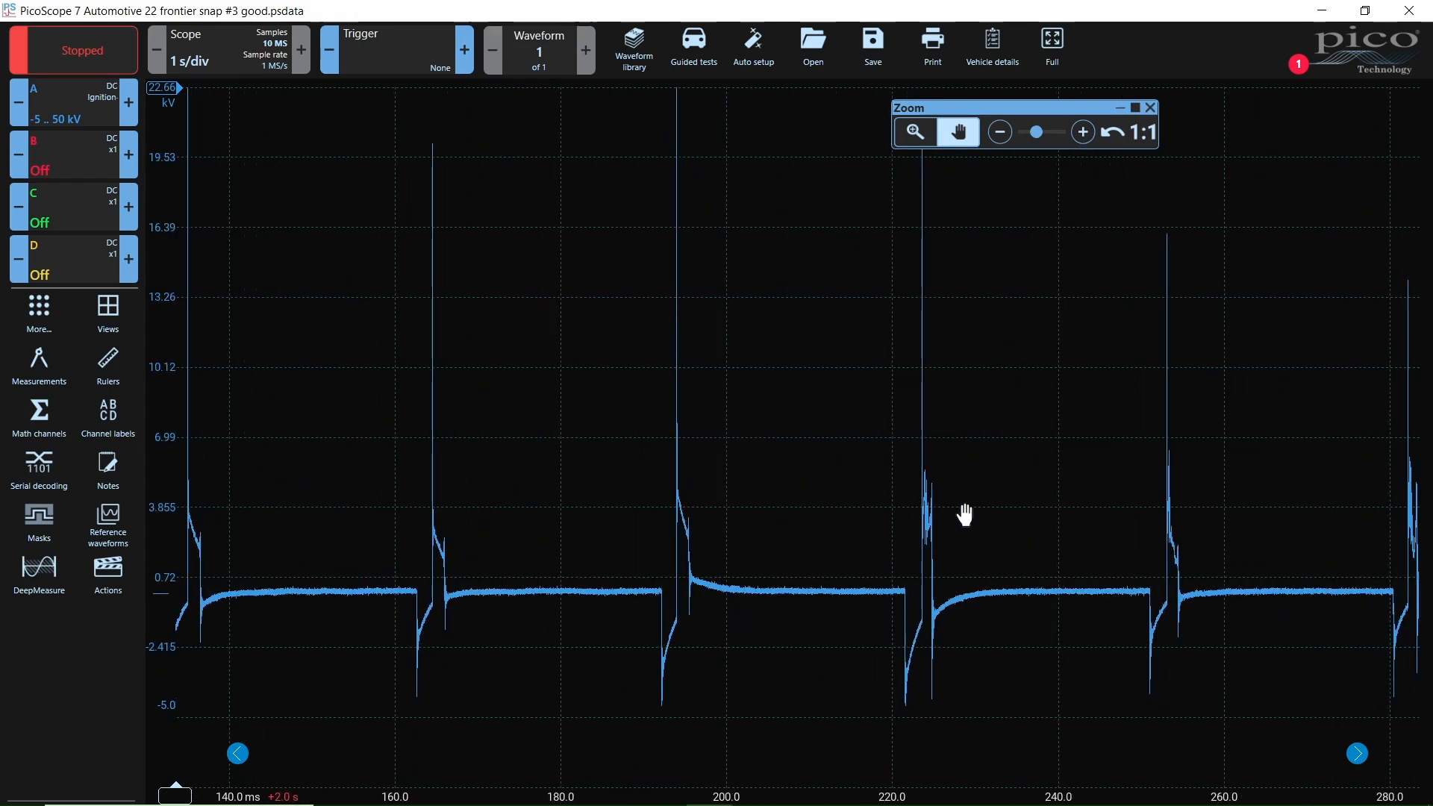
scroll(970, 511, up, 2)
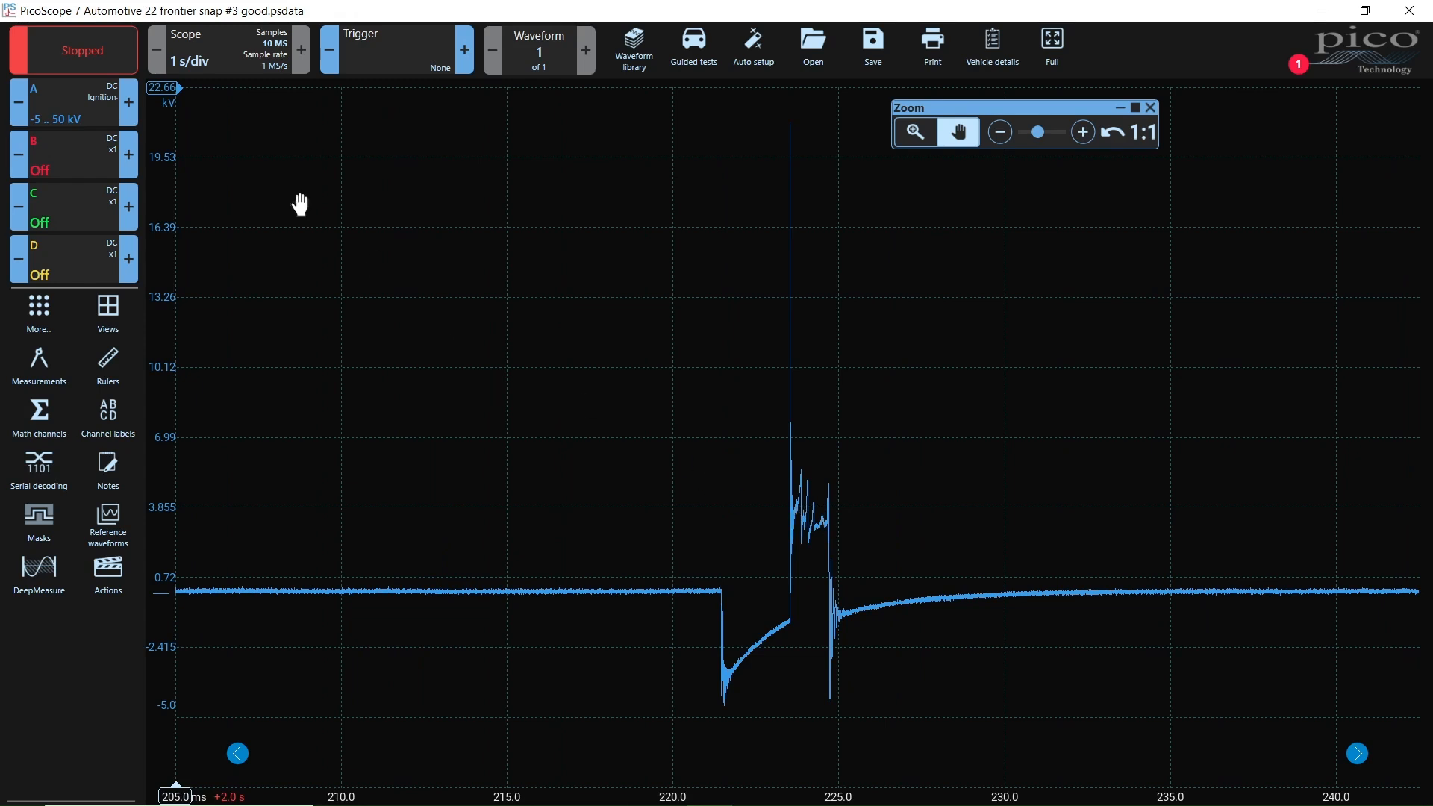
Place a horizontal voltage ruler at 3.815 kV across the spark lines, moving its readout aside
drag(165, 88, 179, 218)
drag(200, 303, 217, 510)
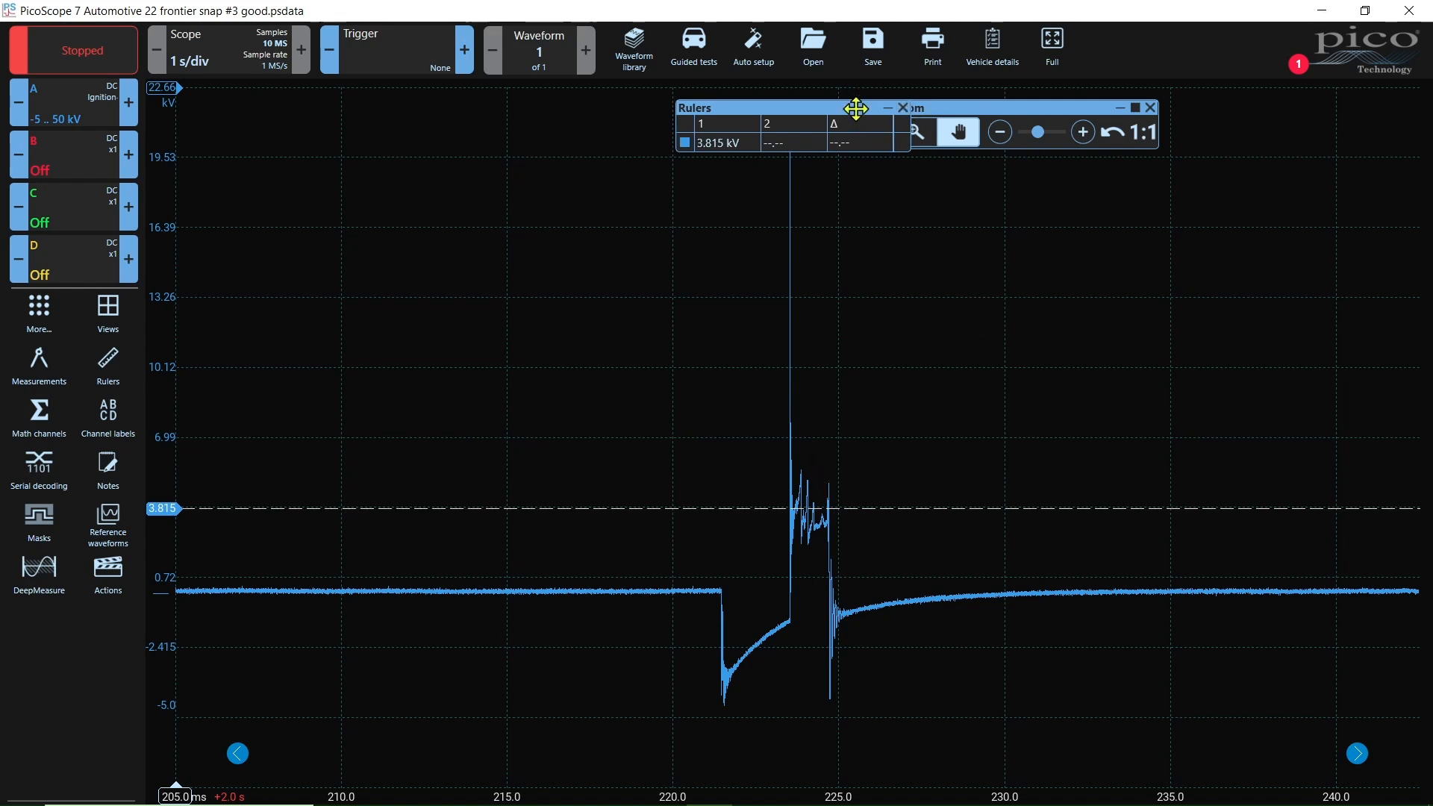
drag(857, 109, 530, 109)
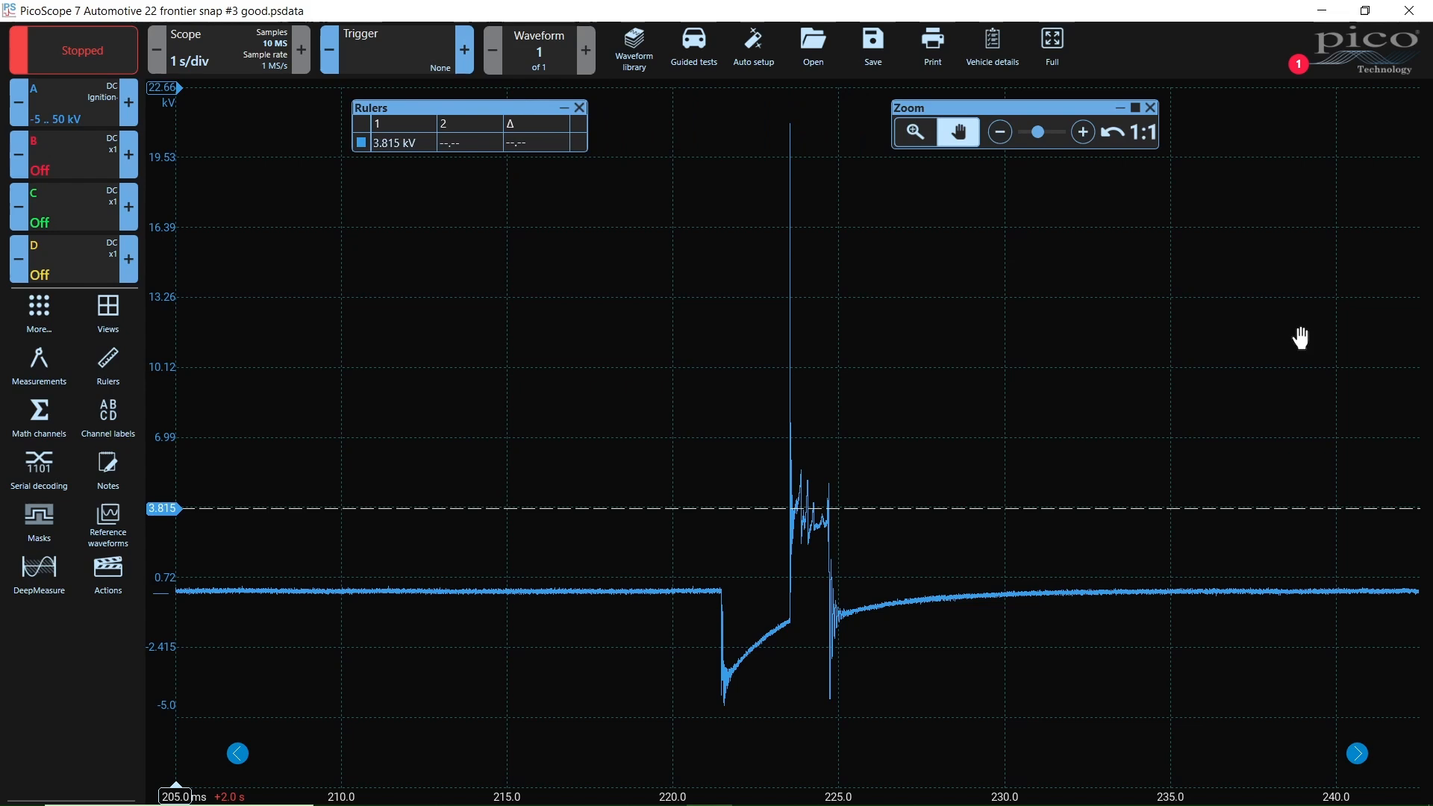
Pan through later spark events, then return to the full 10-second capture view
drag(1300, 341, 1230, 340)
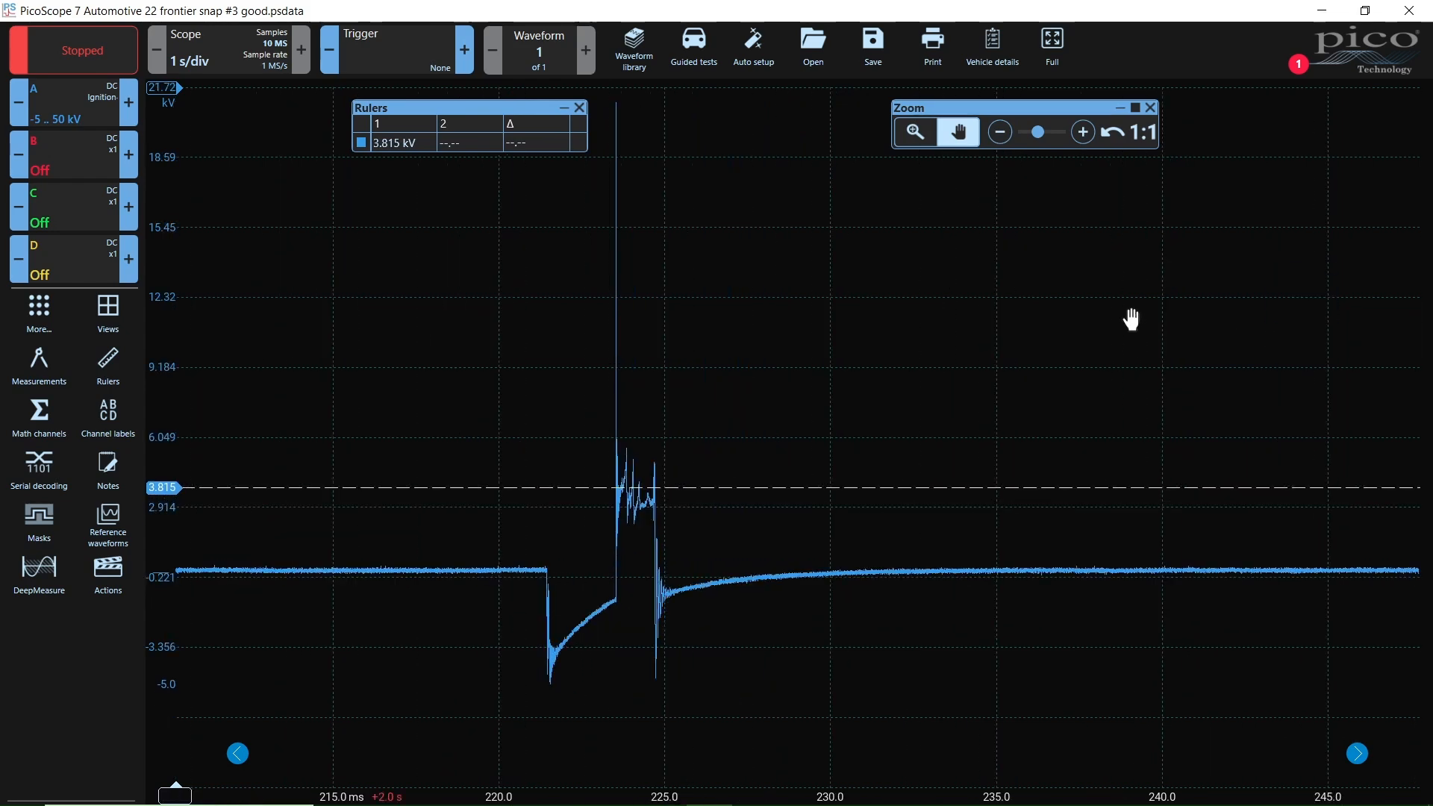
scroll(1230, 340, down, 3)
scroll(1131, 321, down, 2)
scroll(1131, 321, down, 2)
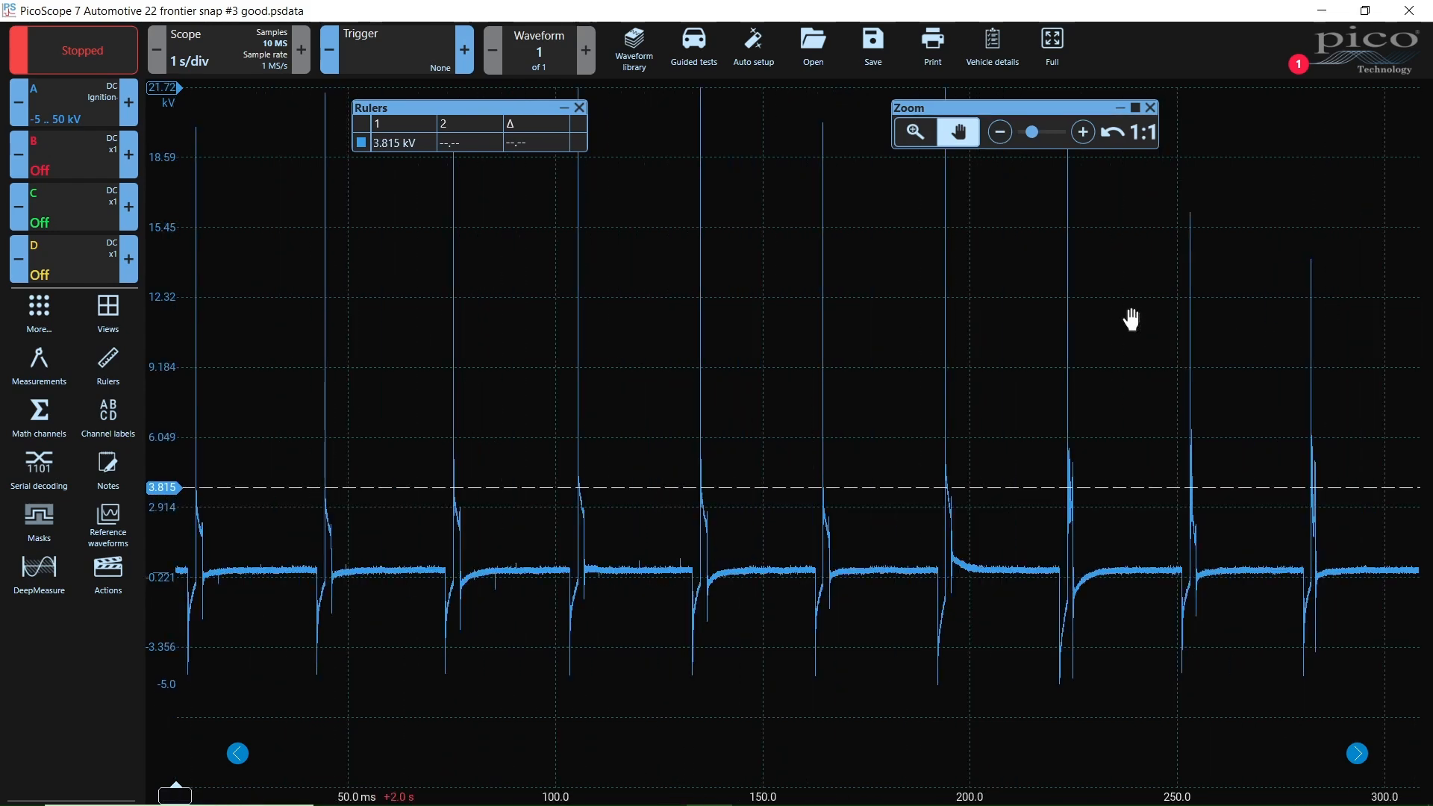
drag(1287, 327, 717, 333)
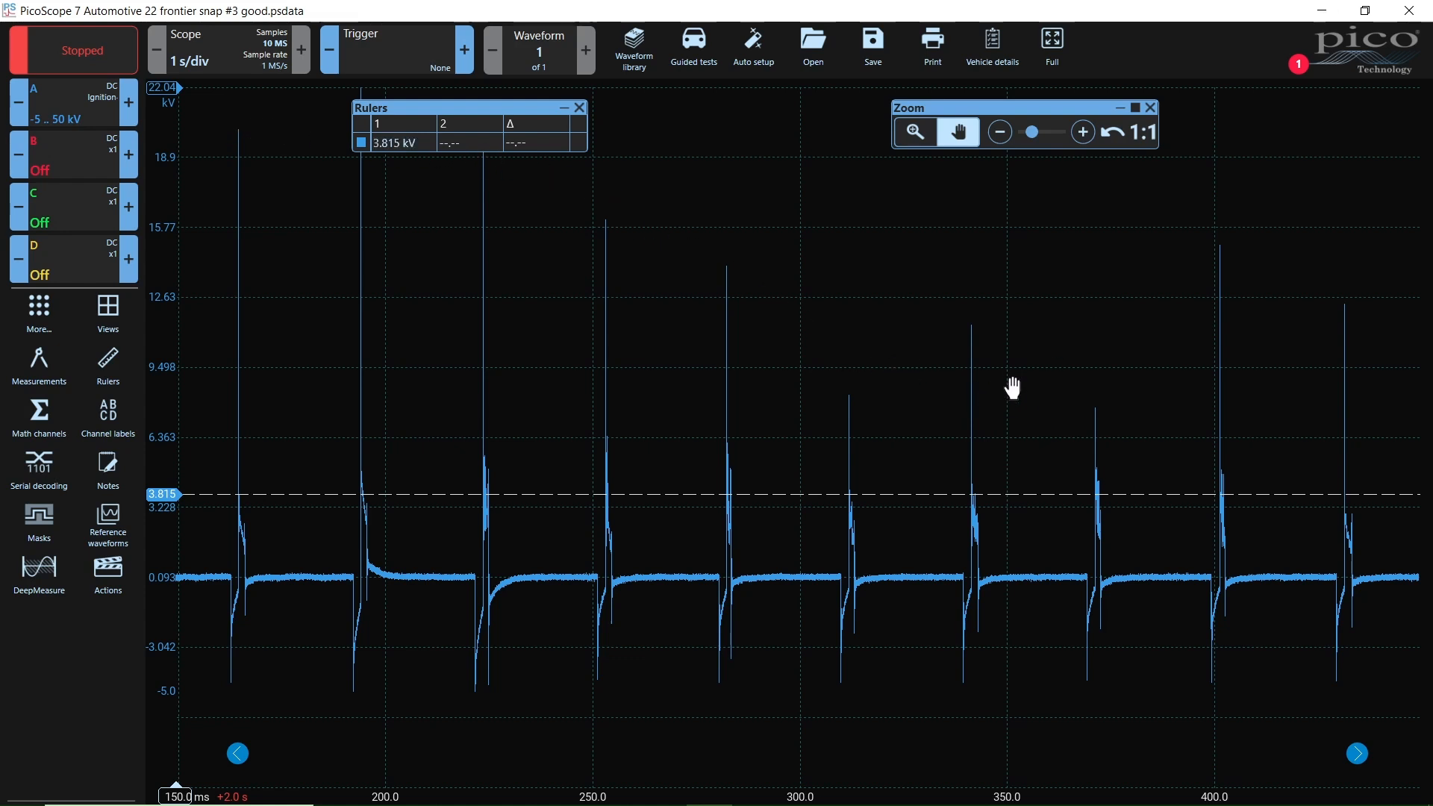
mouse_move(1077, 367)
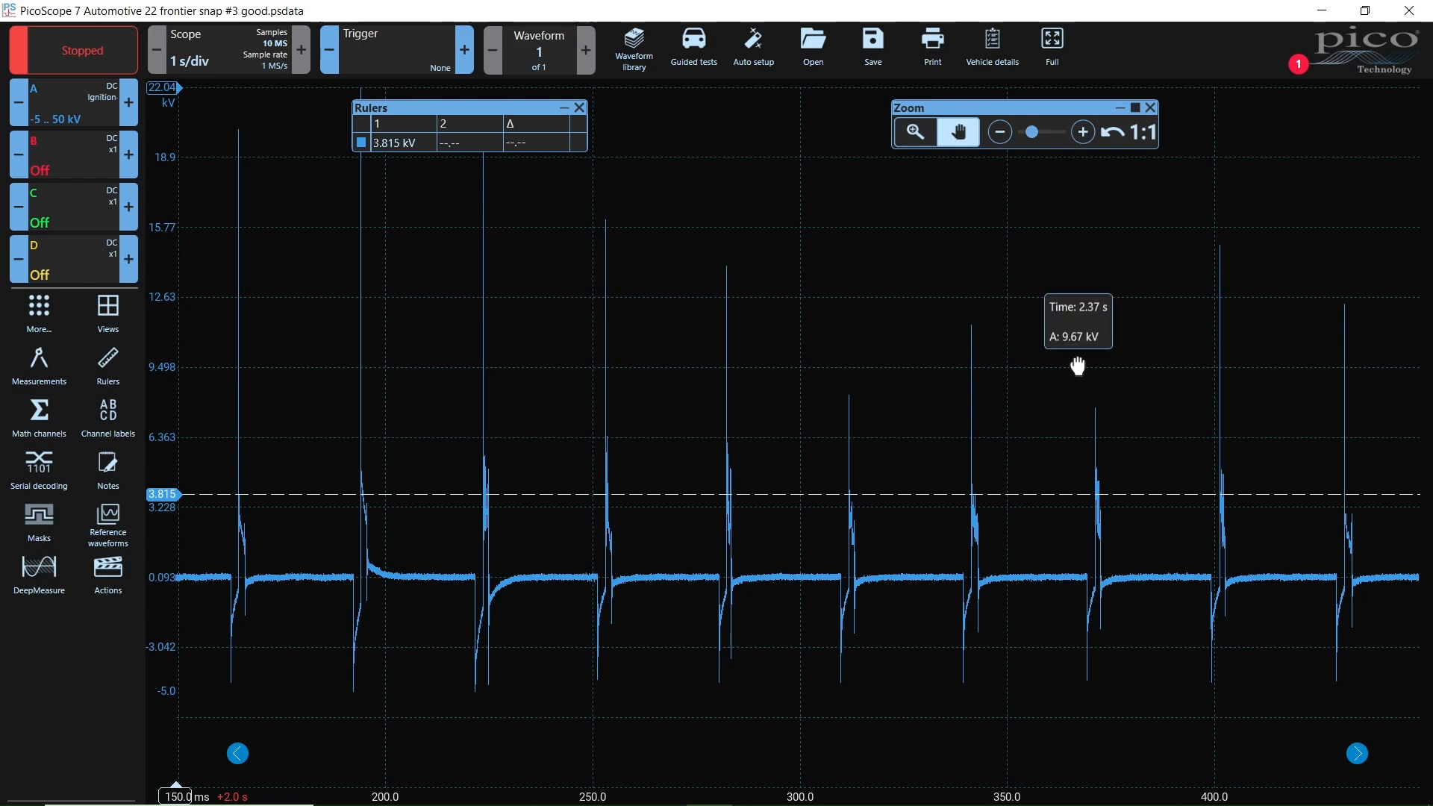
drag(1079, 365, 750, 403)
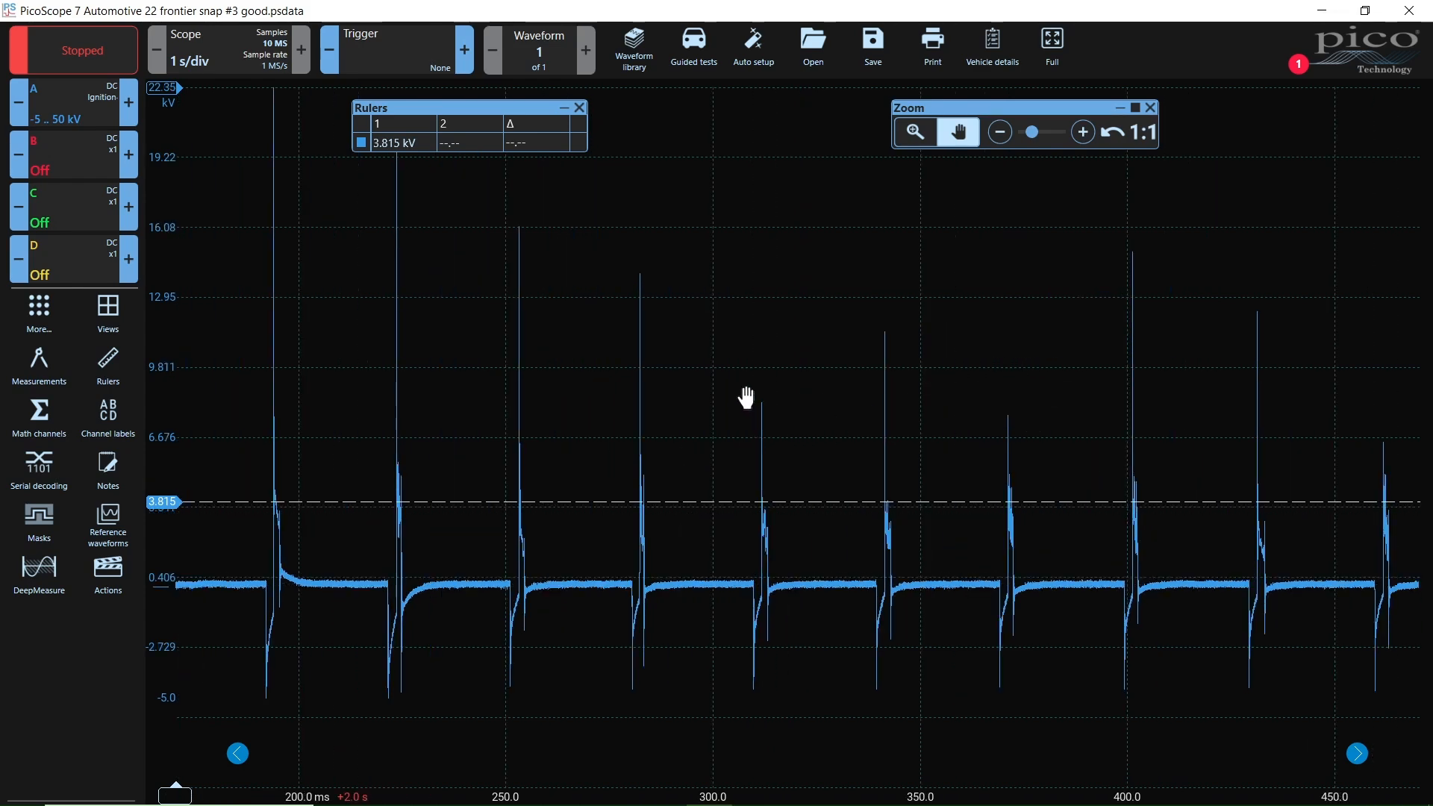
scroll(823, 418, up, 1)
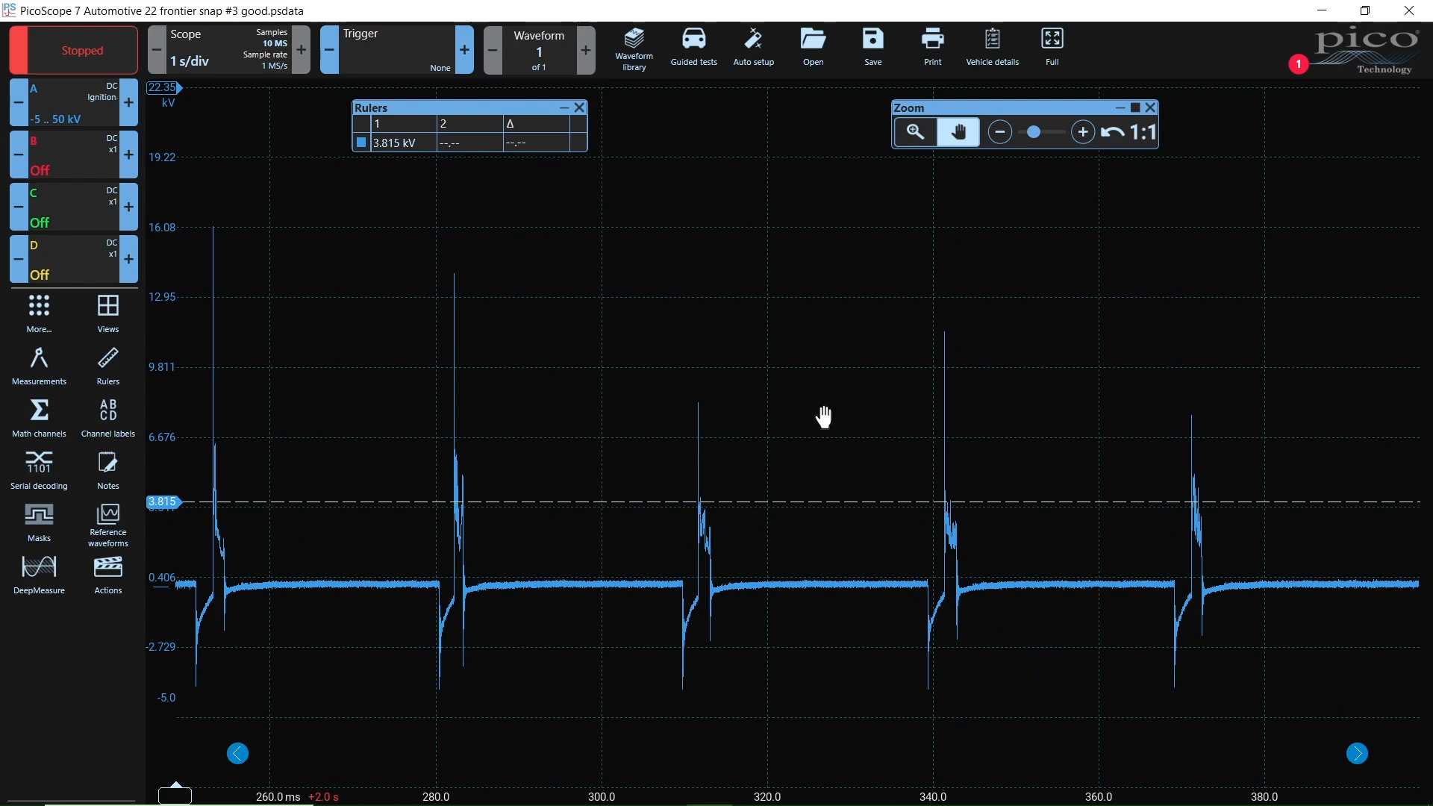
scroll(823, 417, up, 1)
scroll(823, 418, up, 1)
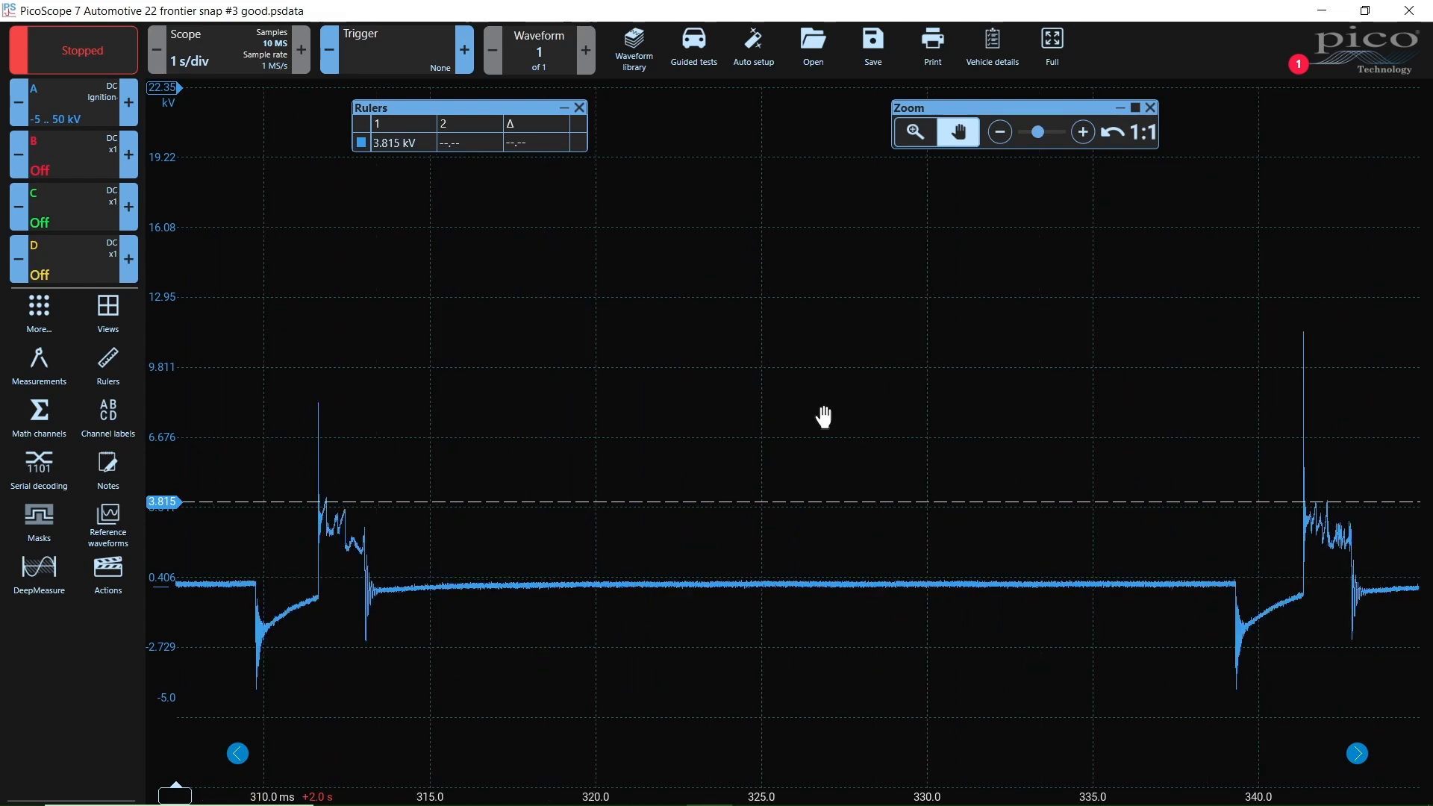
drag(489, 358, 474, 433)
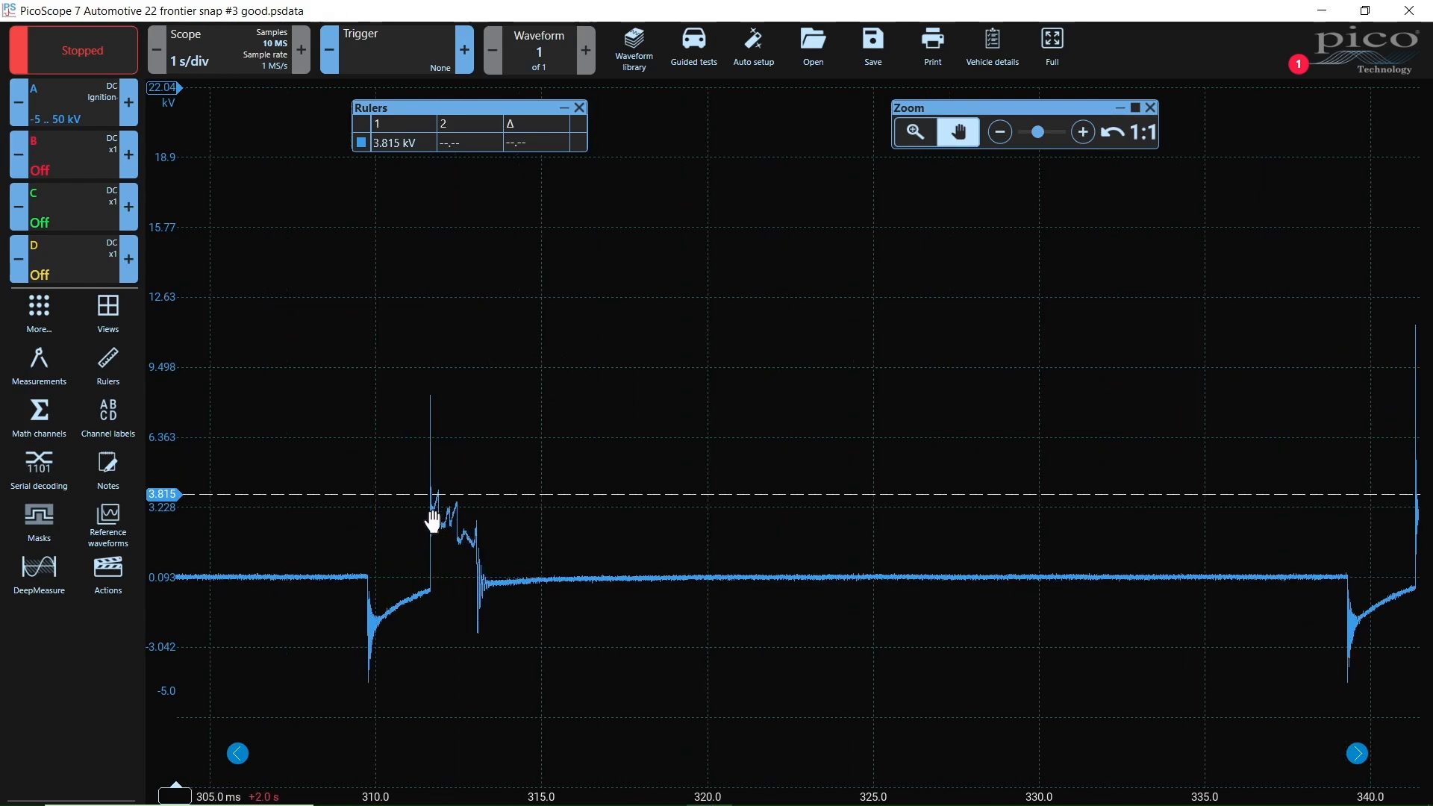
scroll(738, 371, down, 1)
scroll(737, 371, down, 1)
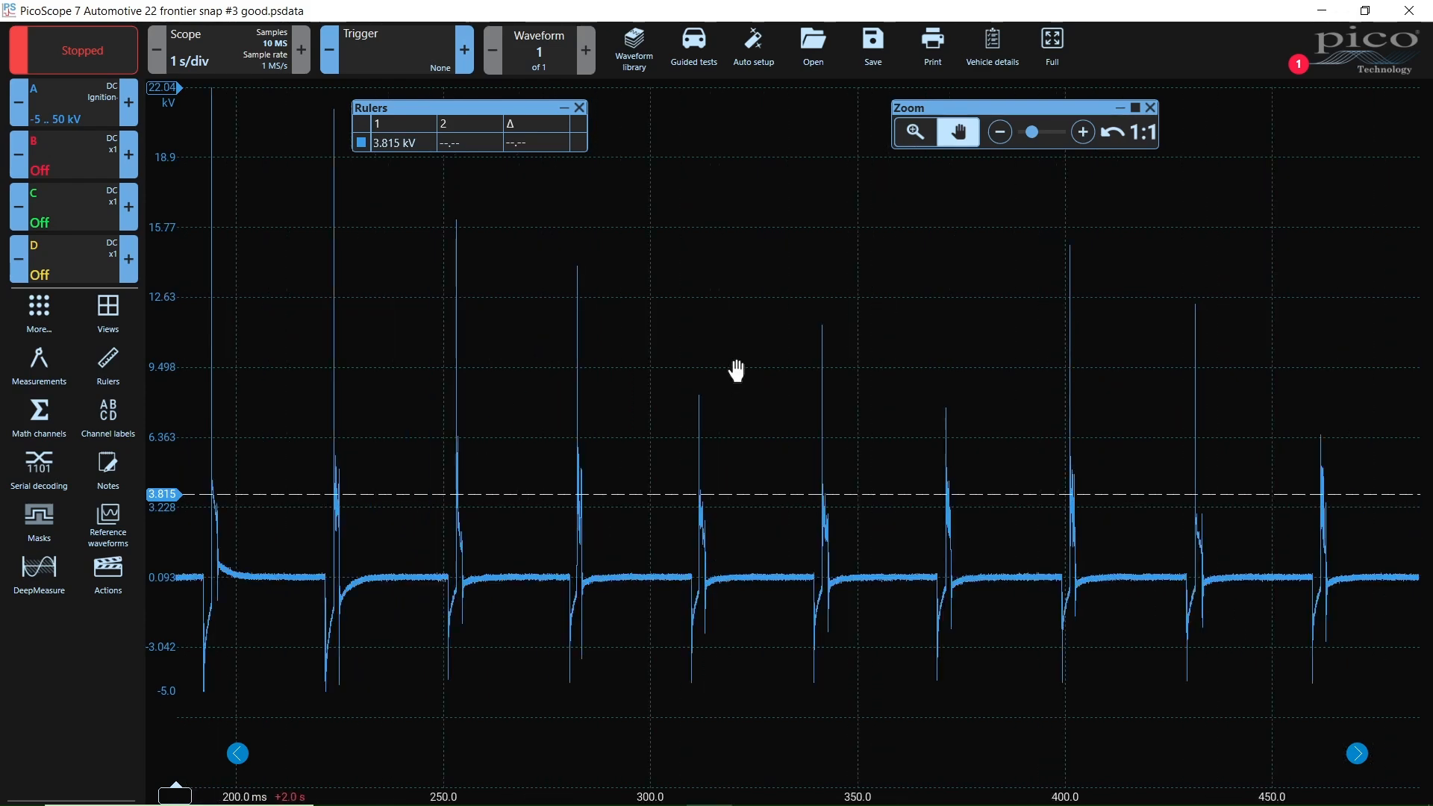
scroll(738, 371, down, 2)
scroll(737, 370, down, 1)
scroll(737, 370, down, 2)
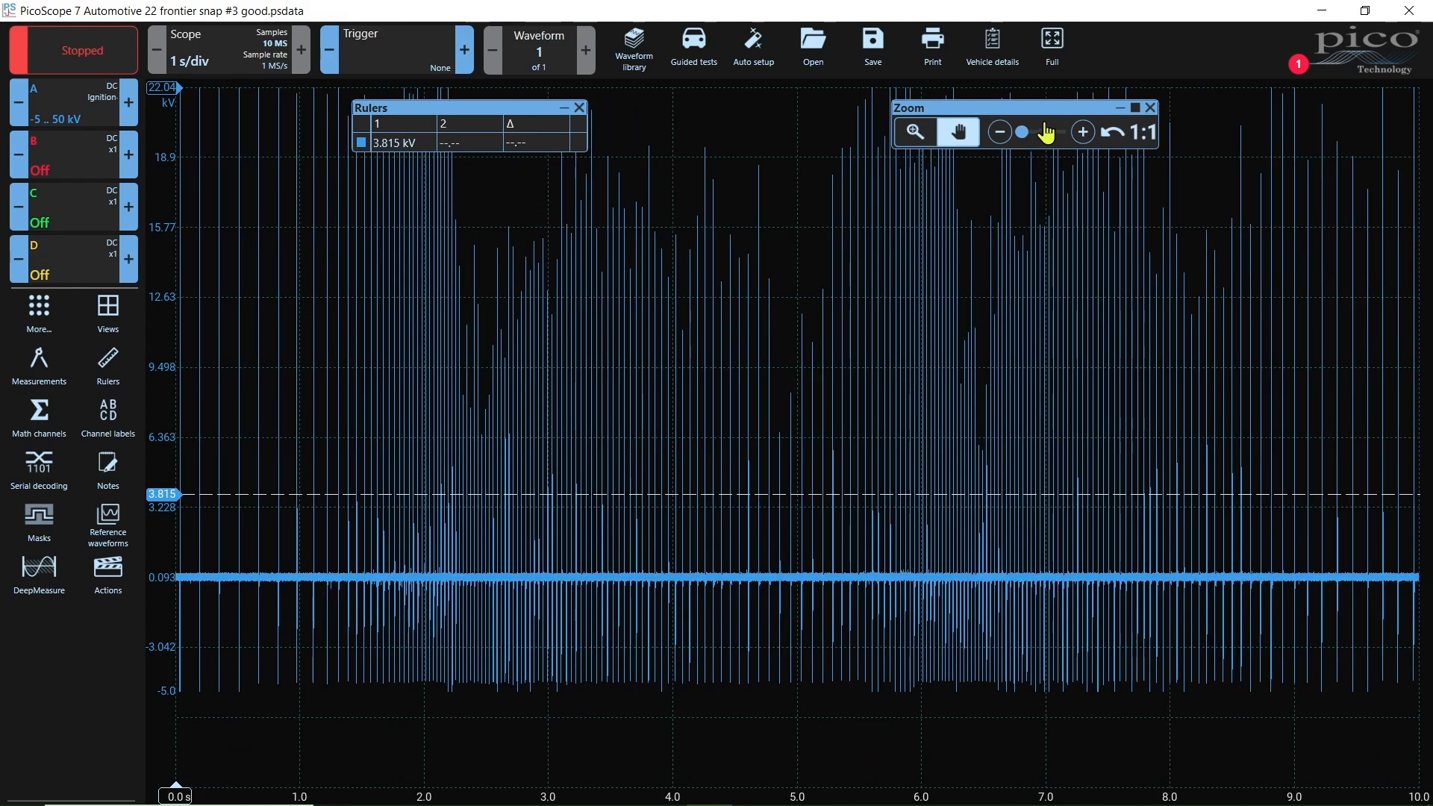
Reset to 1:1 and zoom in on a single spark event near 6 s, raising the trace
click(1144, 135)
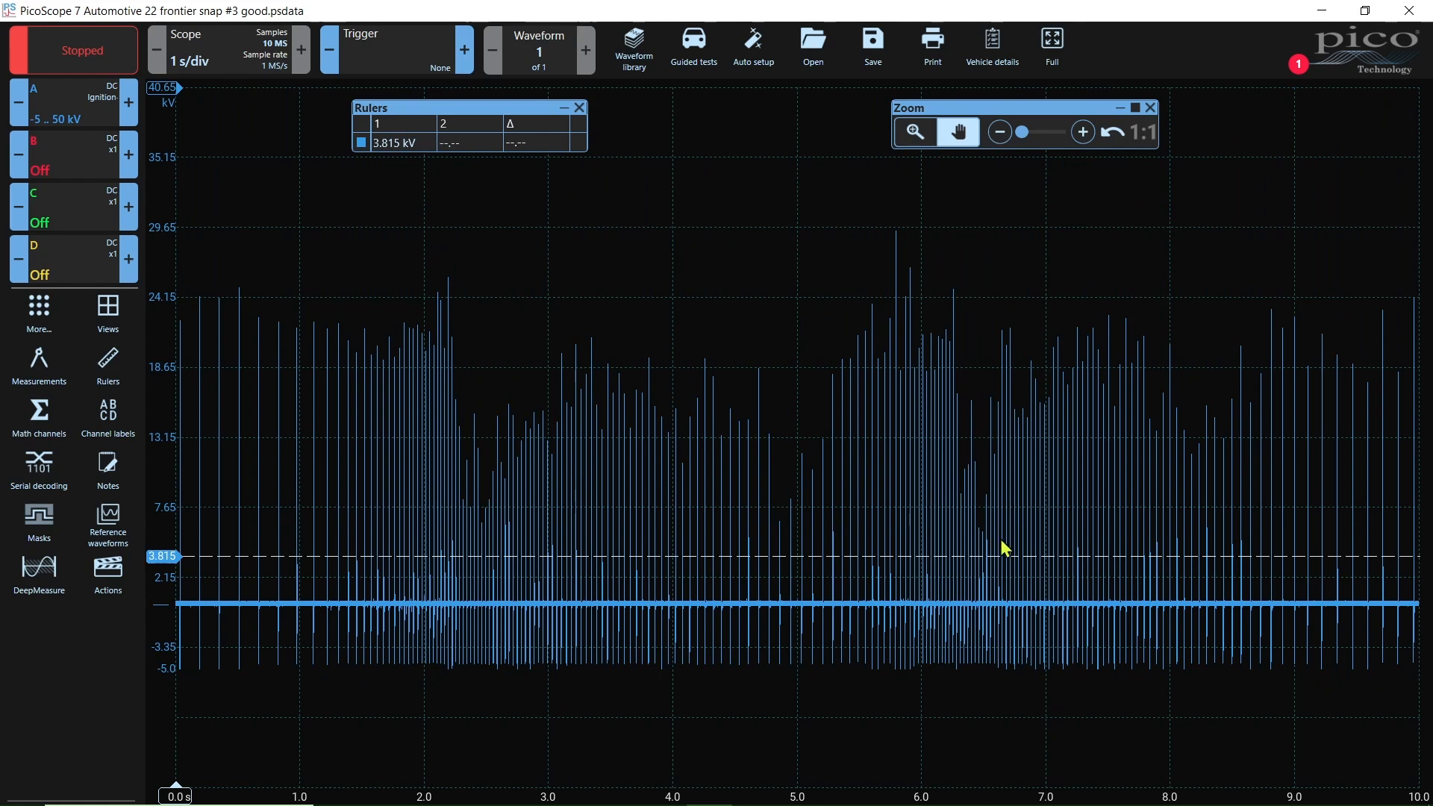
click(914, 132)
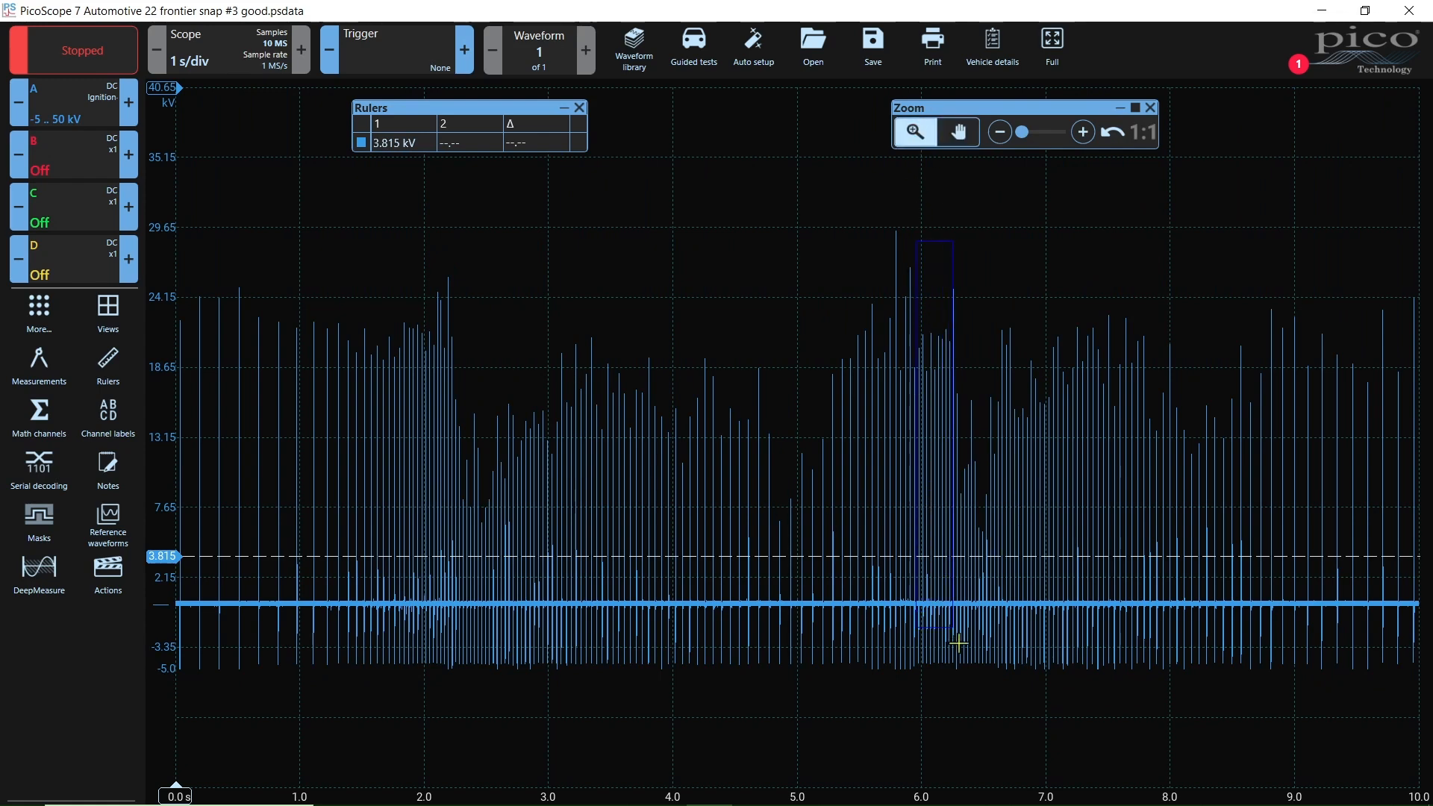
click(980, 680)
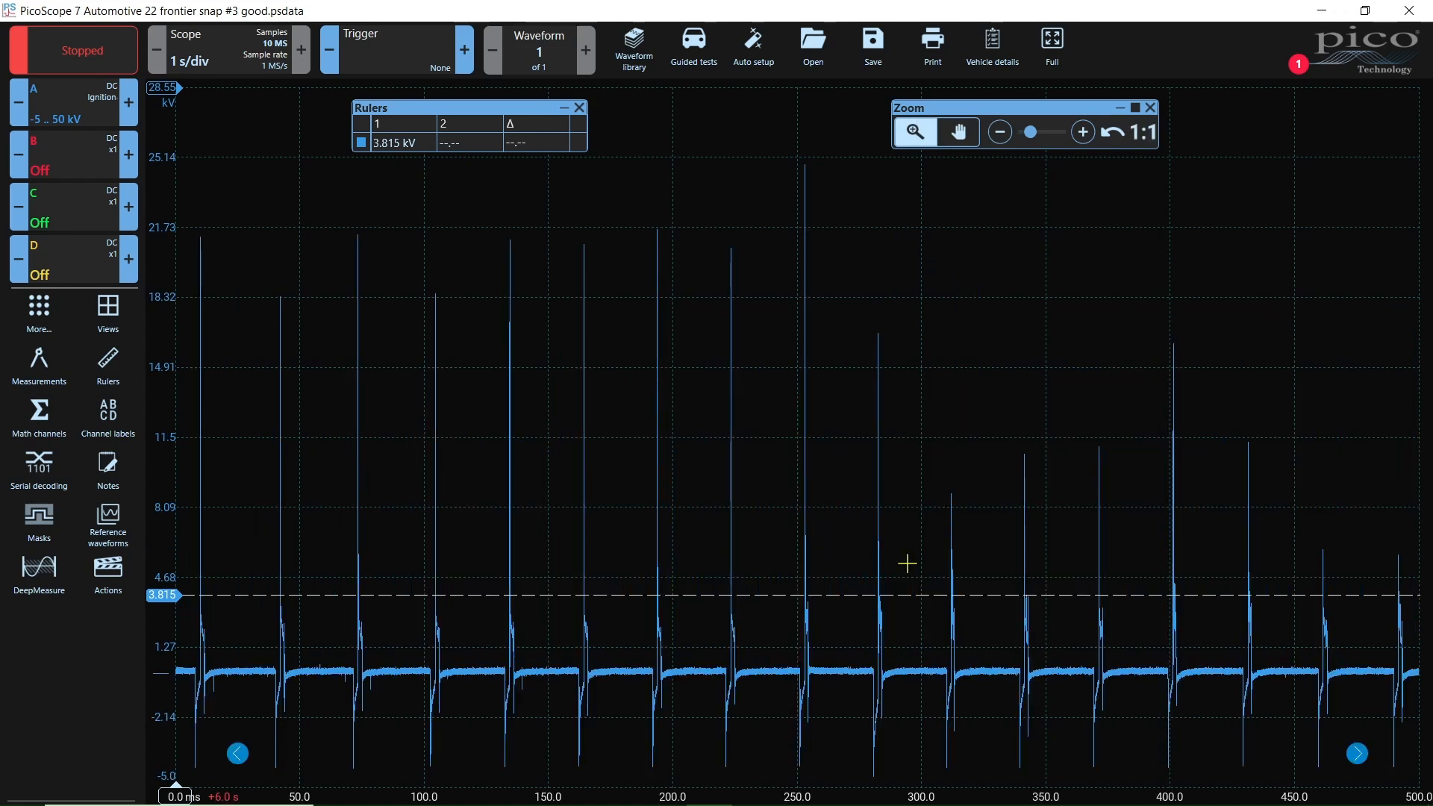
click(891, 430)
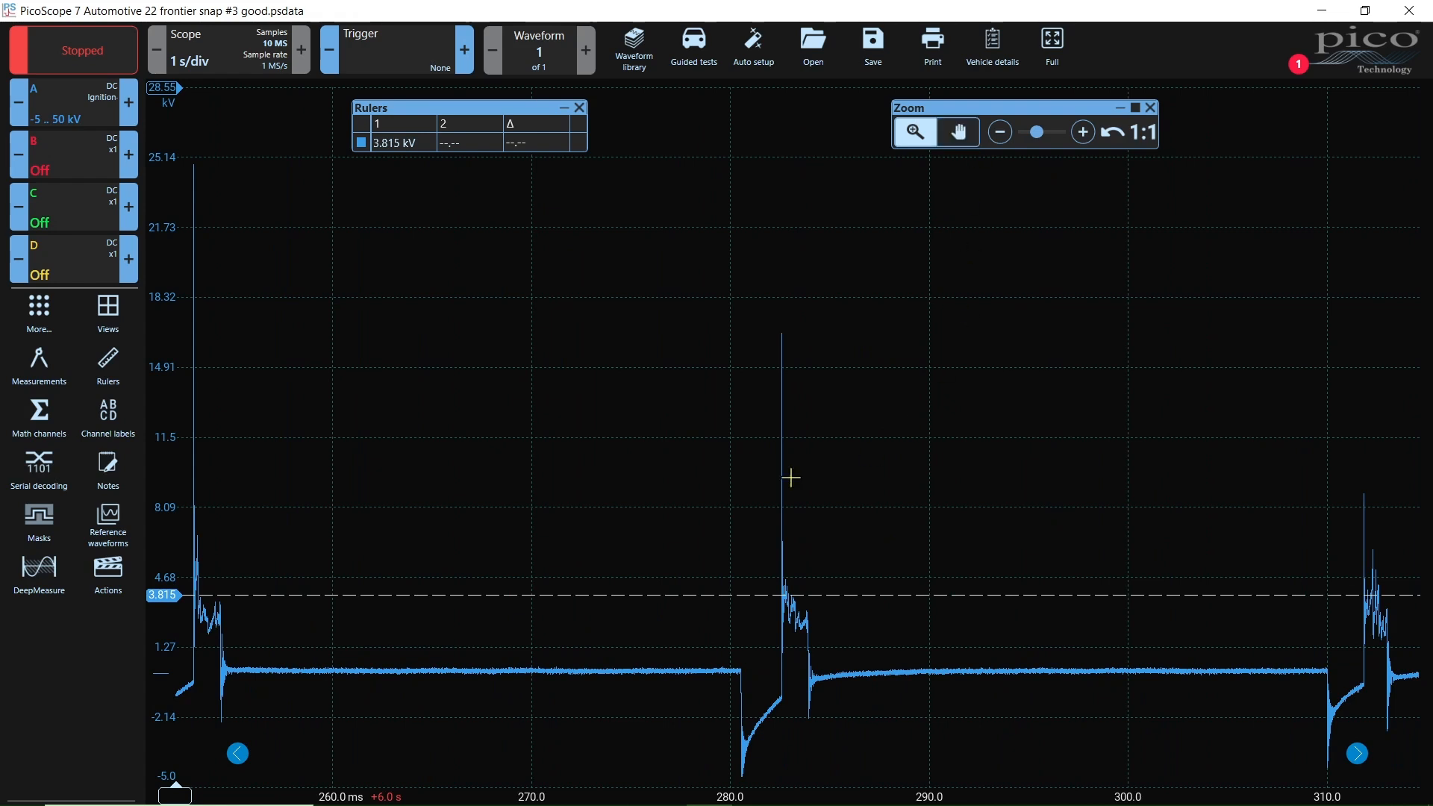
drag(173, 436, 177, 277)
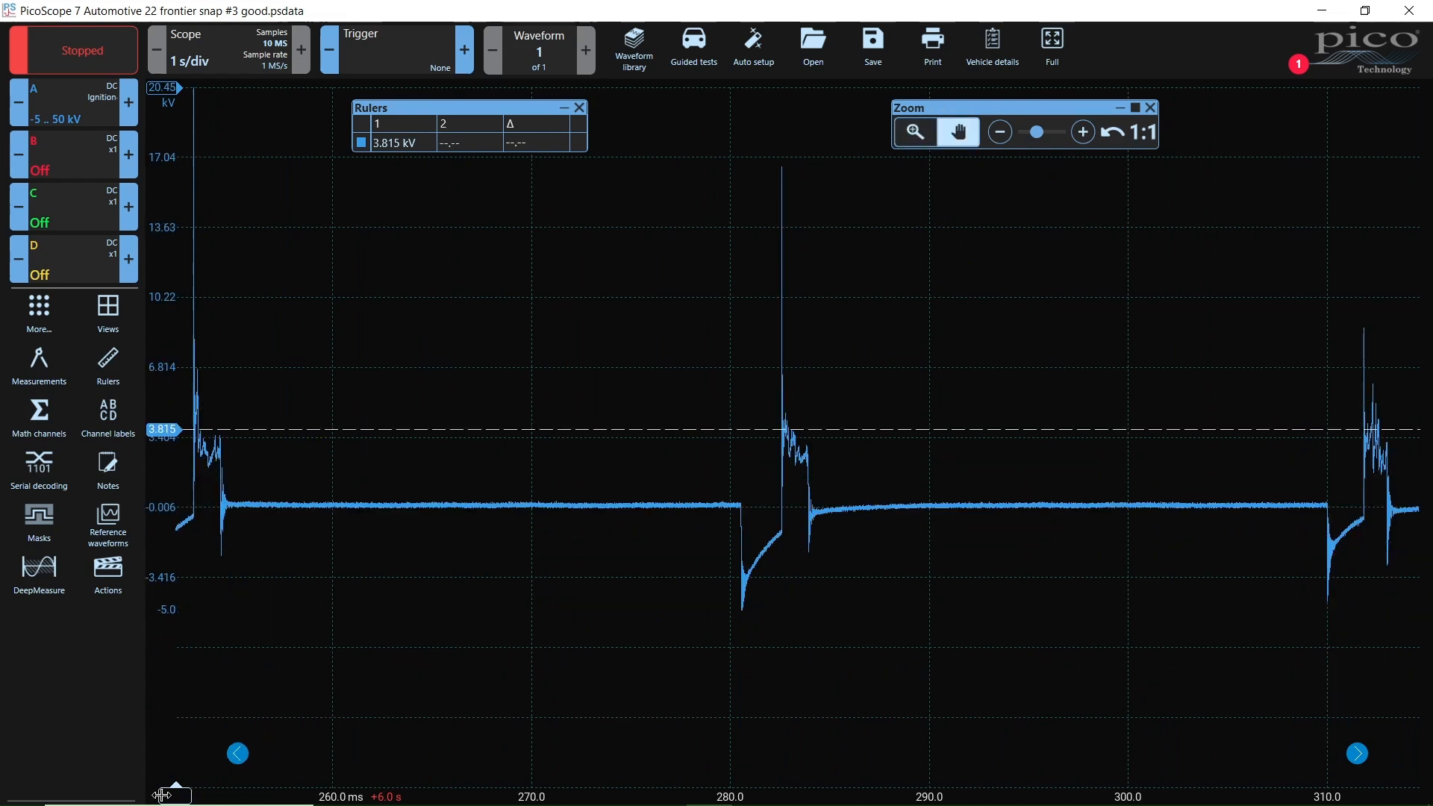
Bracket the spark line with two time rulers at 6.282–6.284 s, 1.388 ms apart
drag(174, 794, 772, 660)
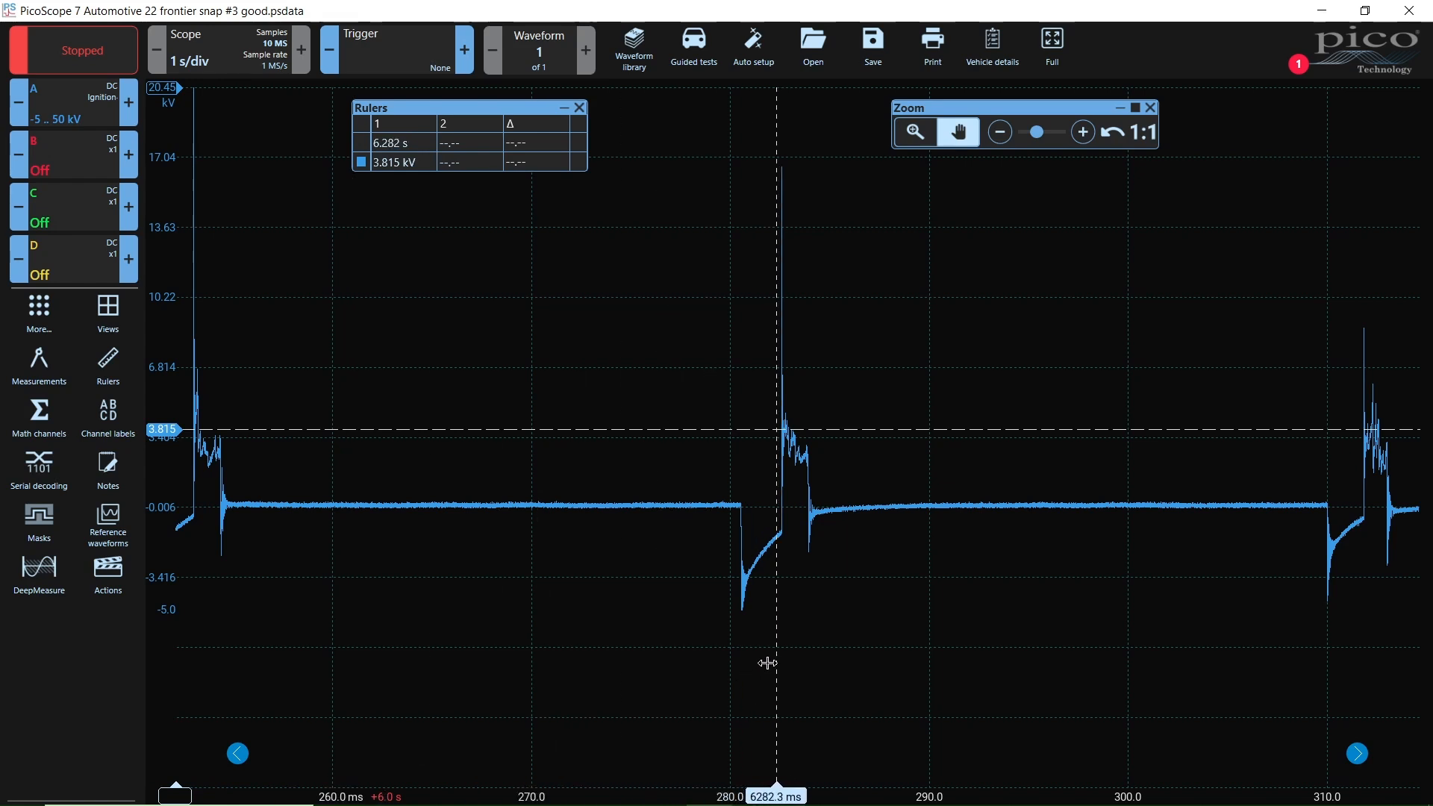
key(z)
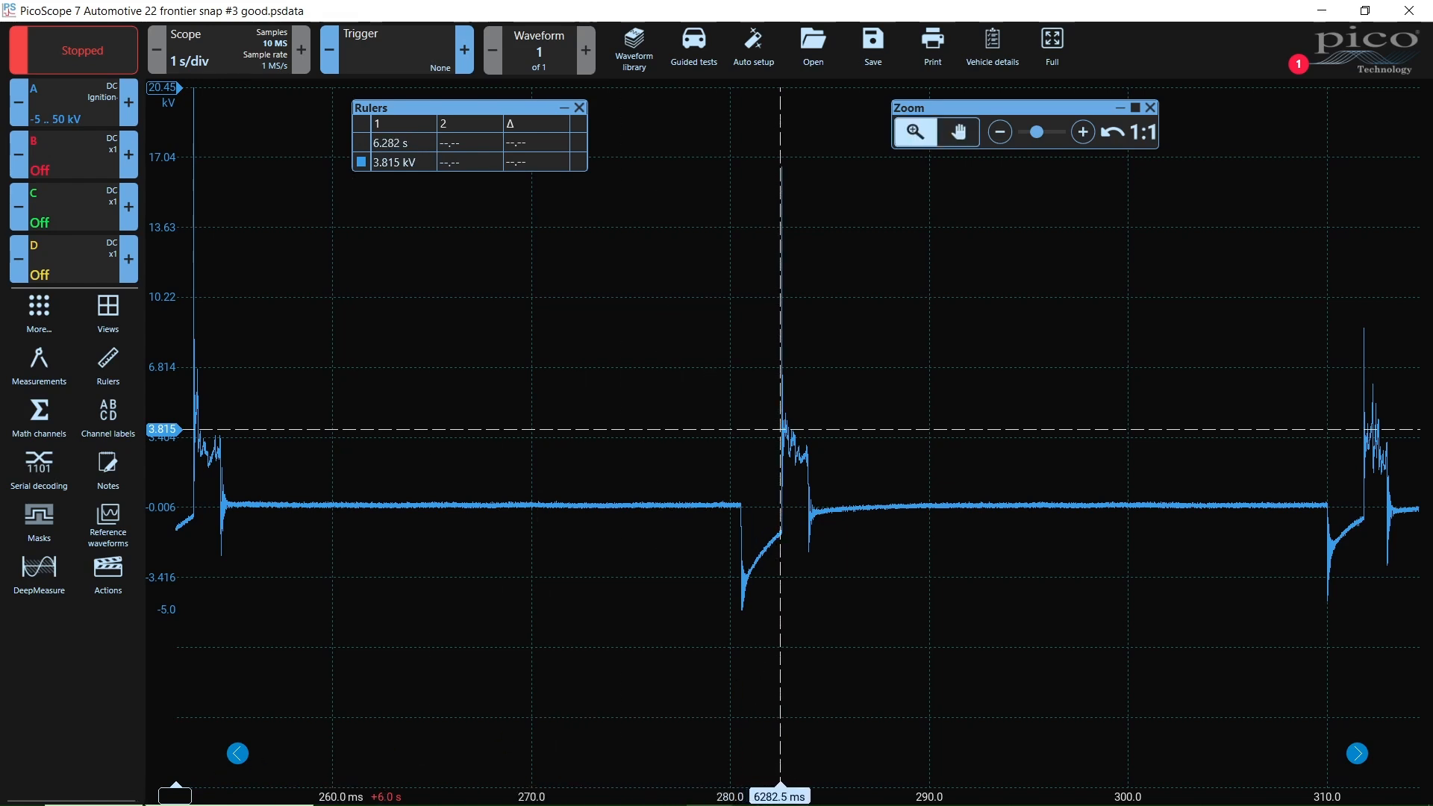
drag(175, 793, 803, 709)
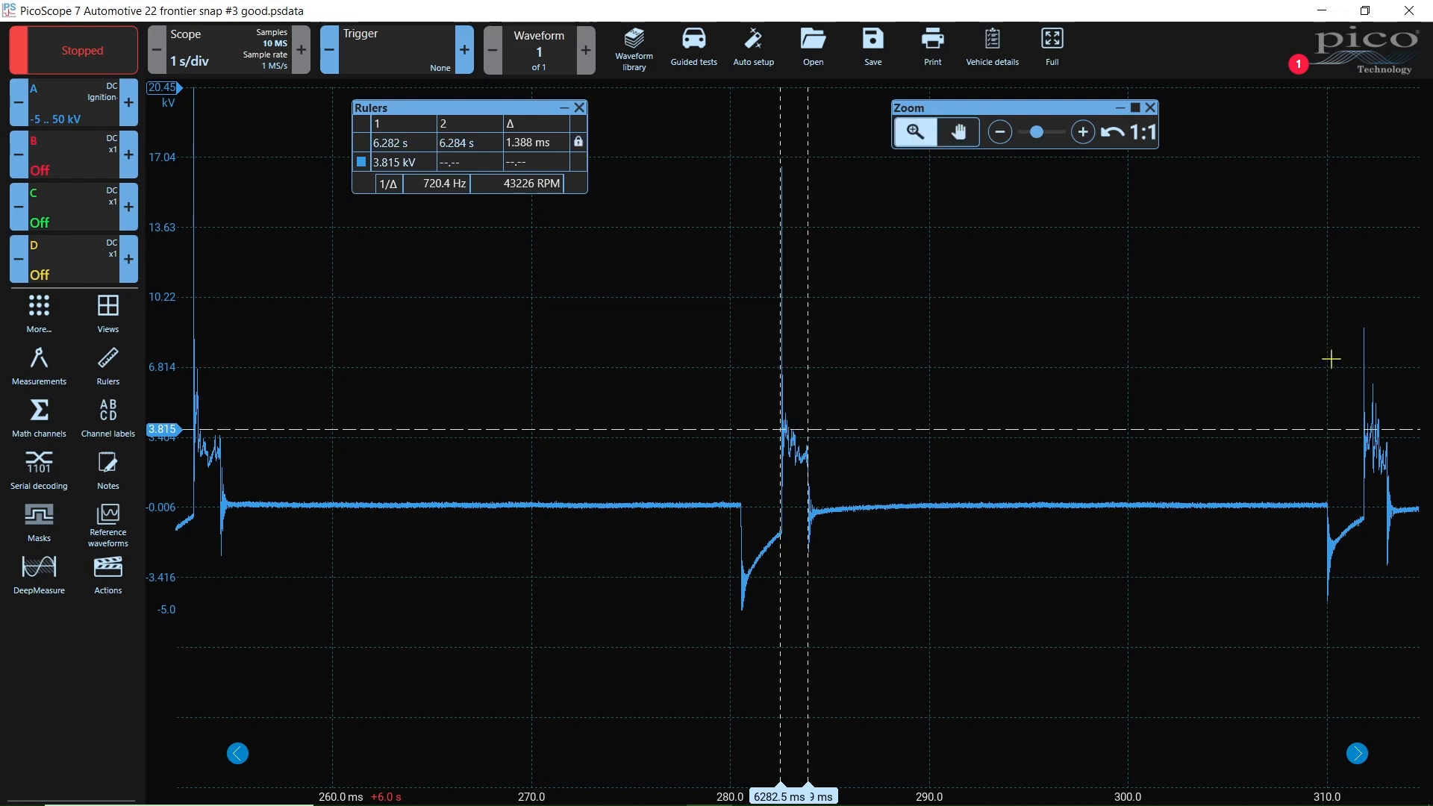
Pan along to later spark events, widening the view to roughly 4–8 s
click(959, 132)
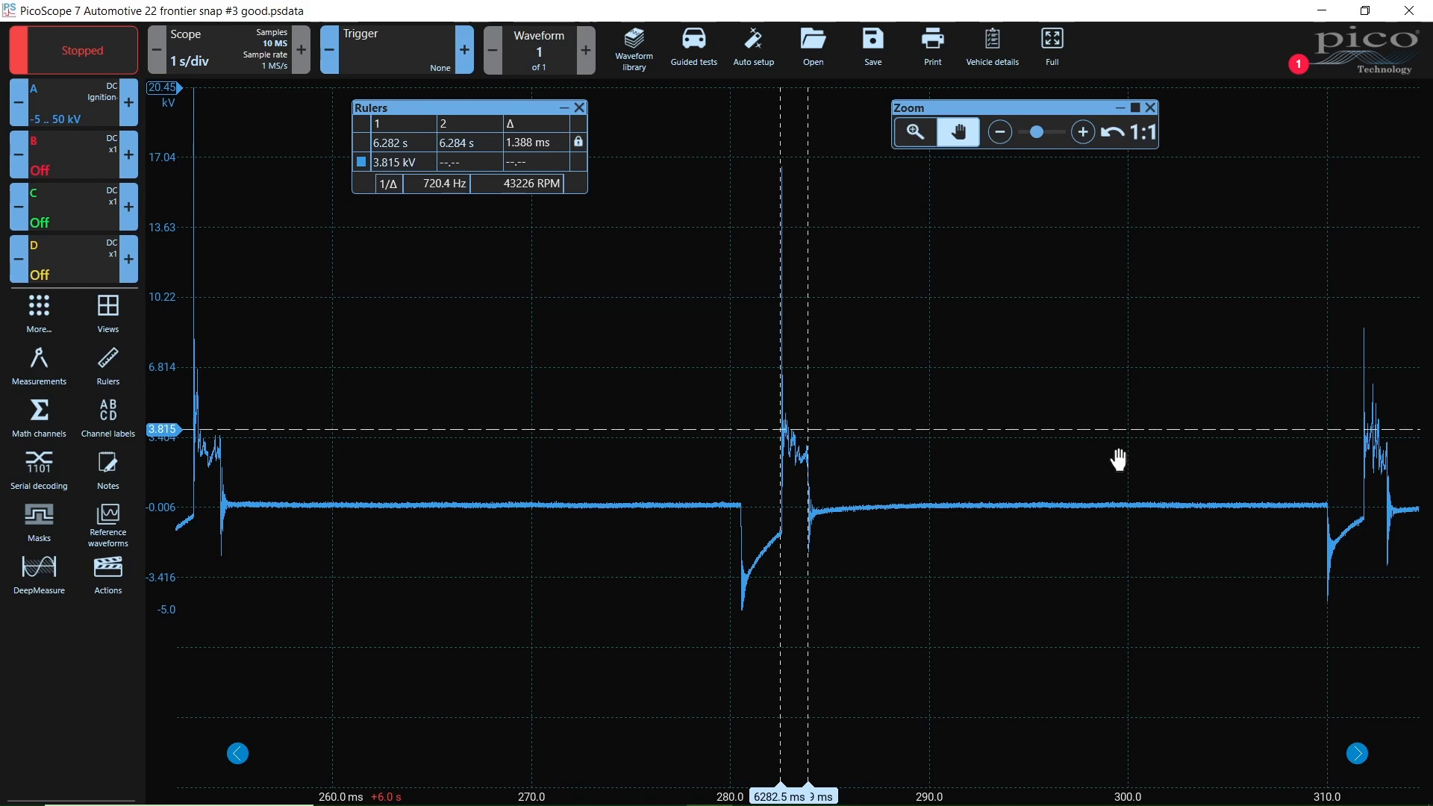
drag(1193, 376, 825, 342)
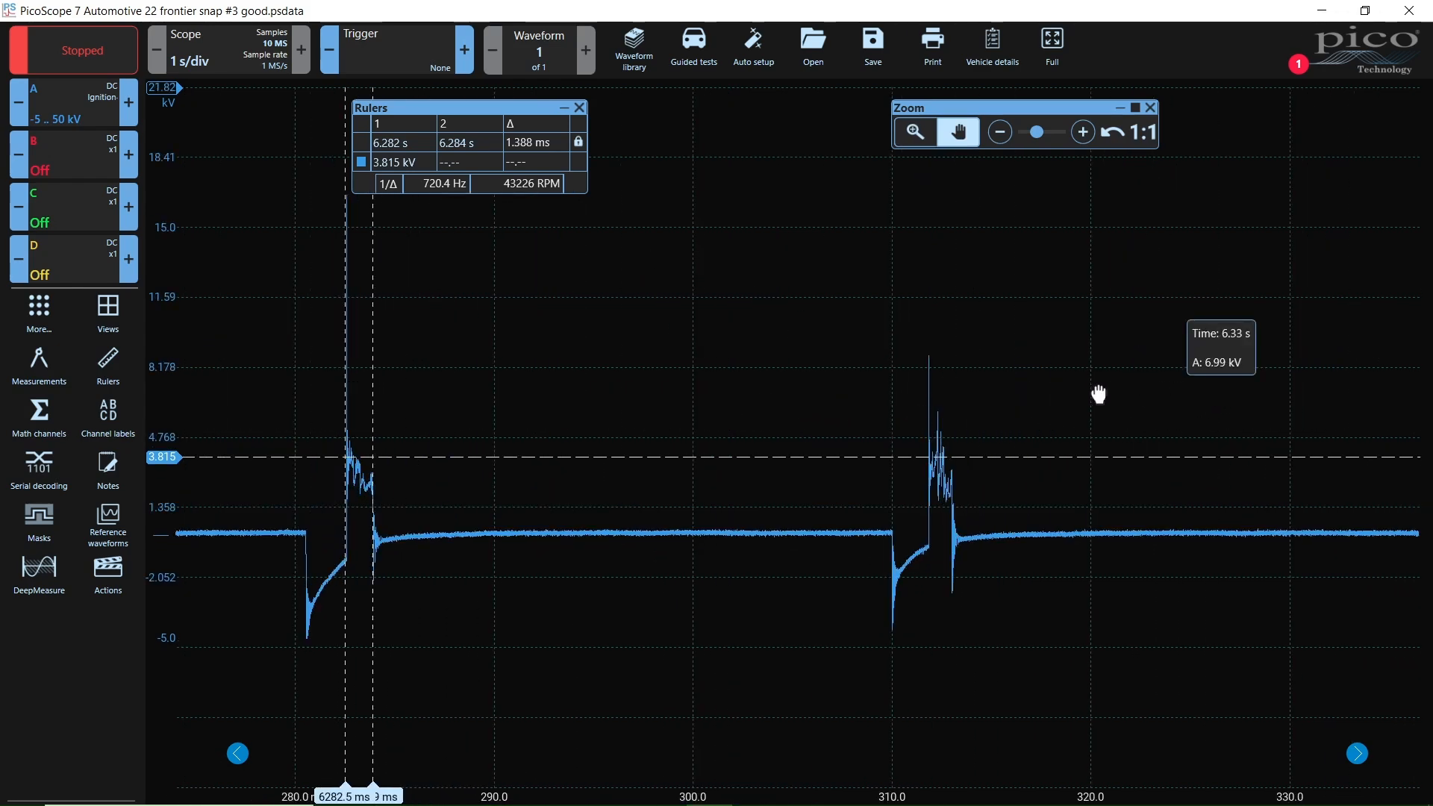
mouse_move(1170, 359)
mouse_down()
mouse_move(840, 420)
mouse_move(683, 403)
mouse_up()
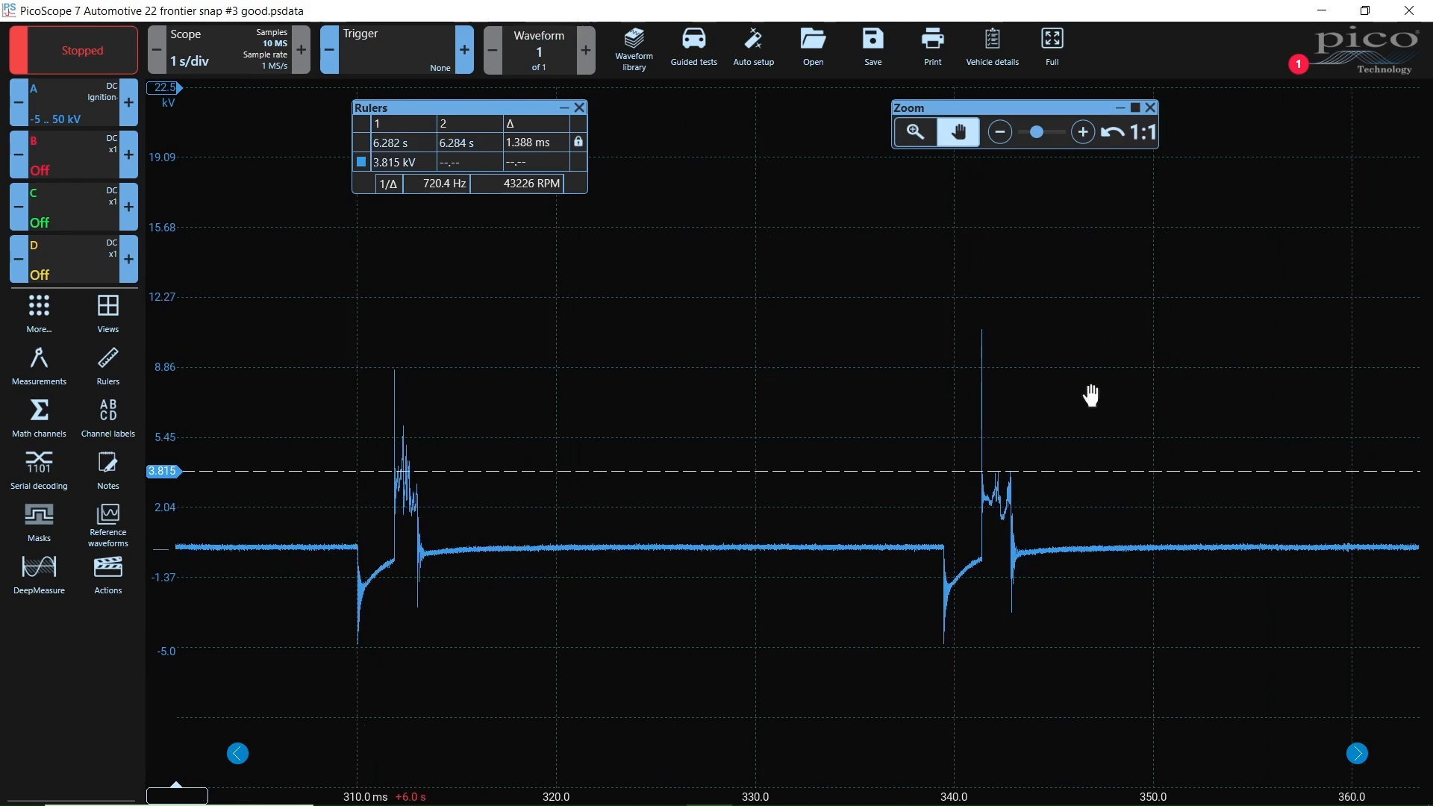
drag(1135, 354, 1033, 364)
scroll(963, 356, down, 1)
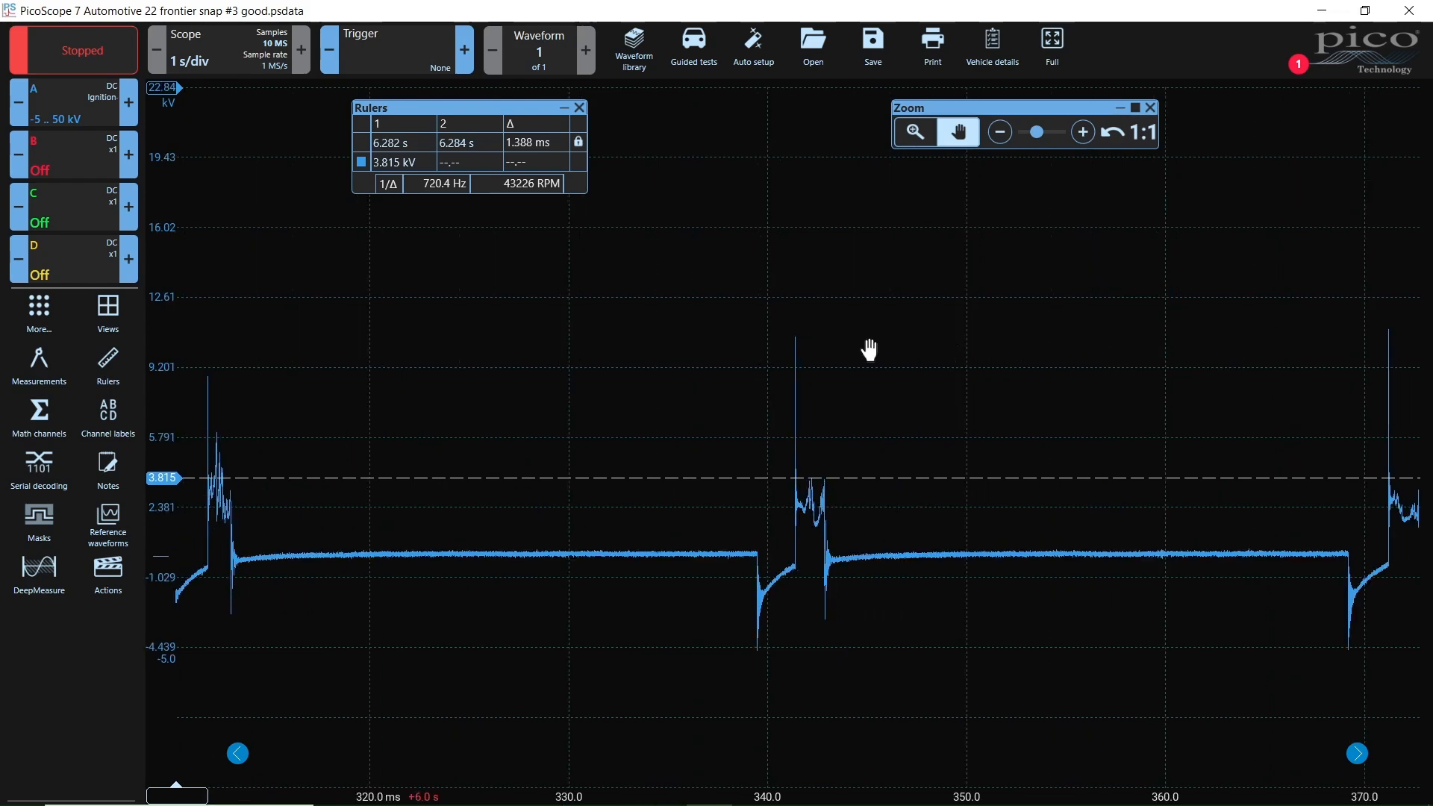
scroll(870, 349, down, 1)
scroll(871, 349, down, 1)
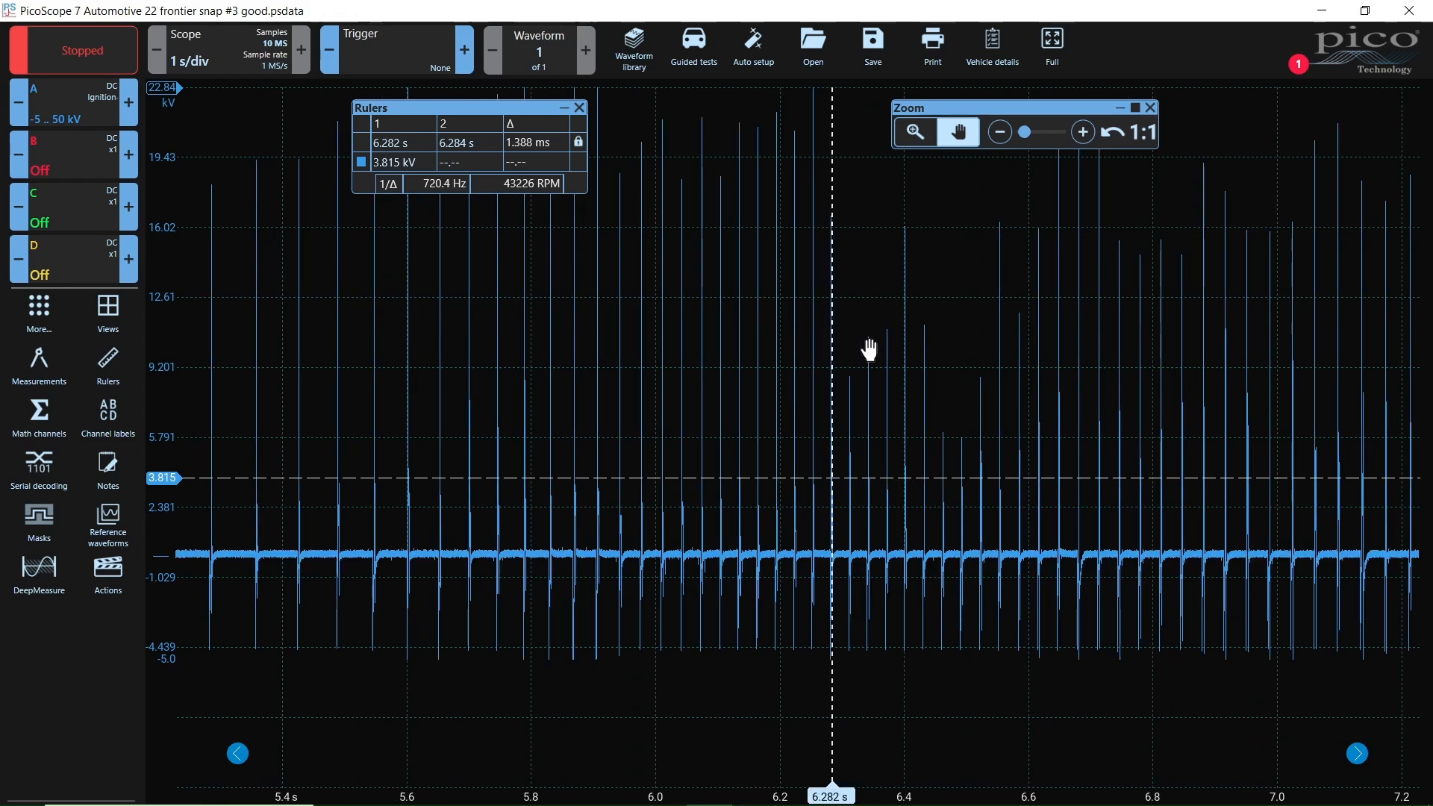
scroll(871, 351, down, 1)
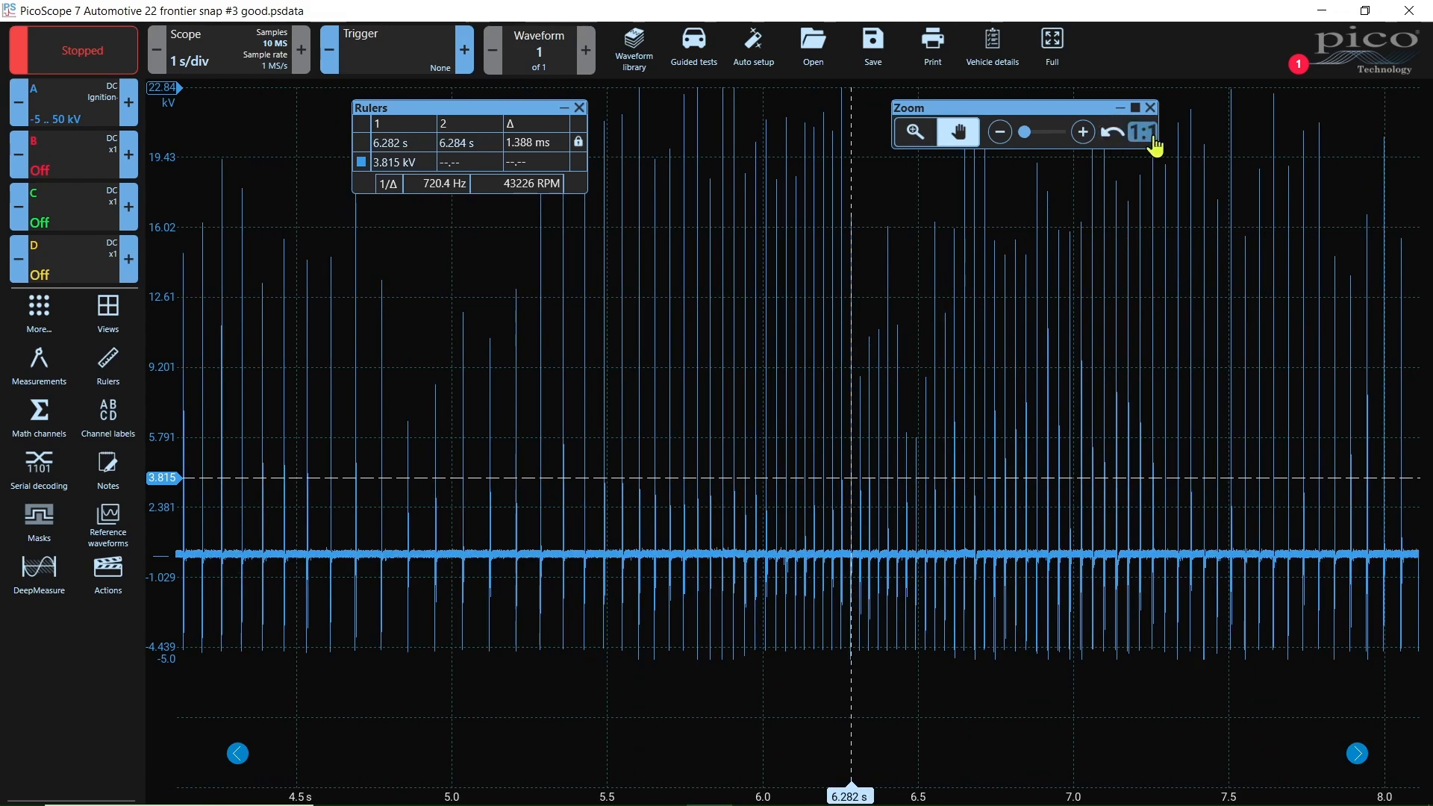